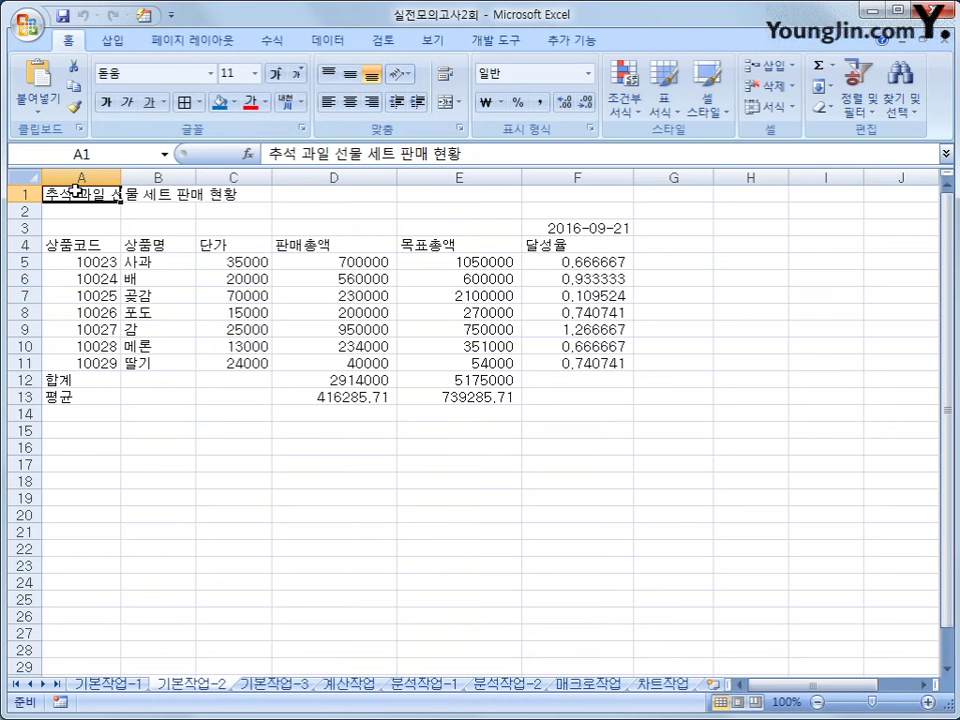
Merge and center the title across A1:F1 and align it vertically to the middle.
left_click_drag(76, 190, 542, 188)
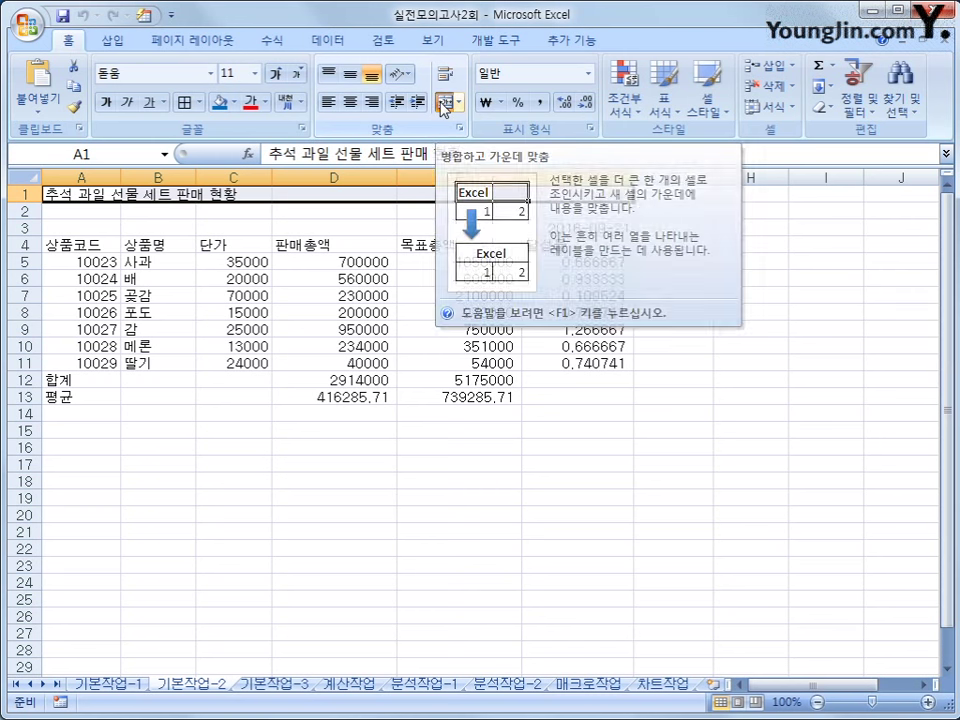
left_click(443, 108)
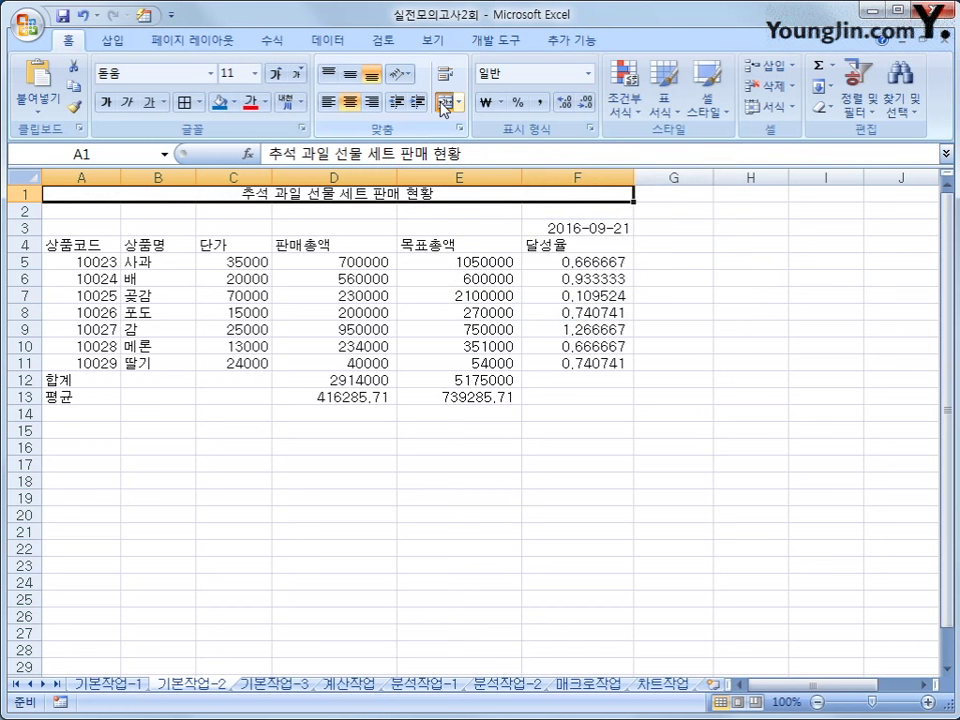
left_click(350, 77)
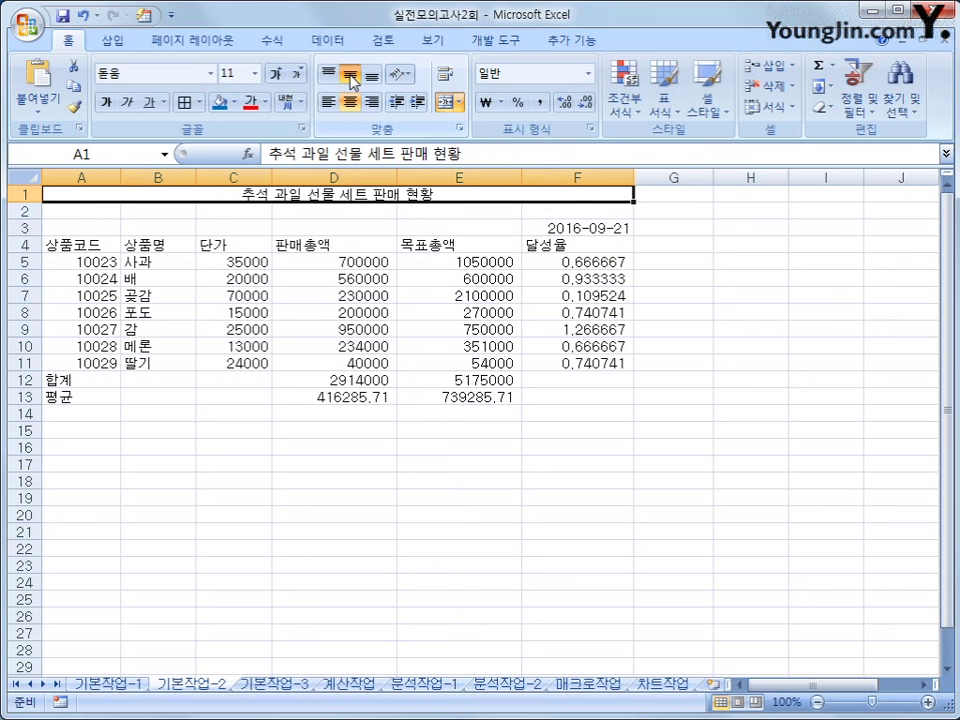
Check the merged title cell's horizontal, vertical and merge settings among its cell format alignment options.
right_click(355, 192)
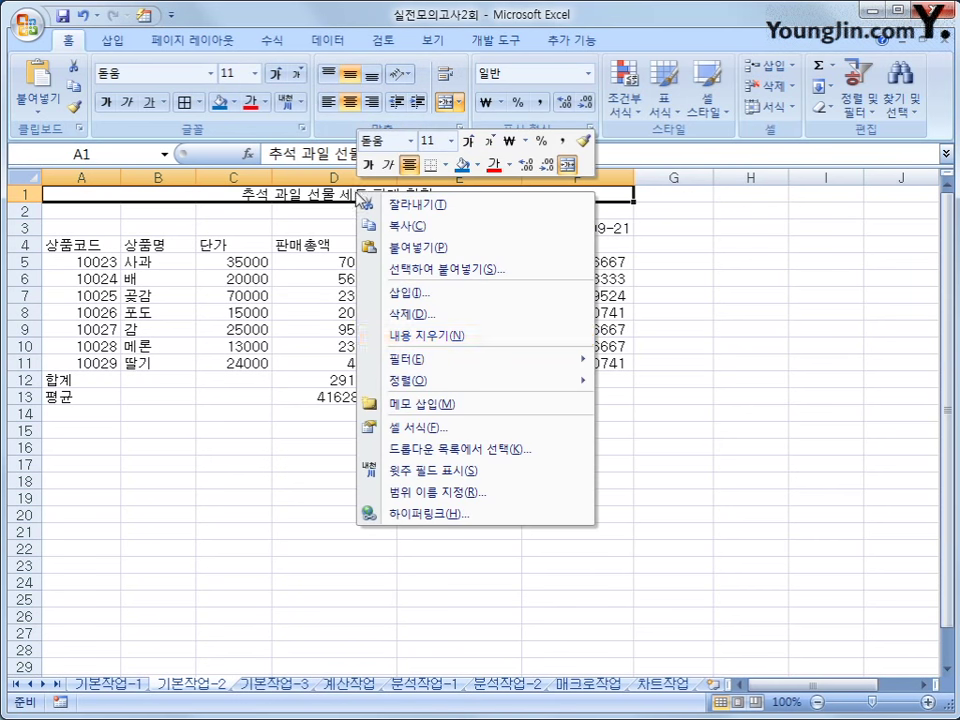
left_click(506, 434)
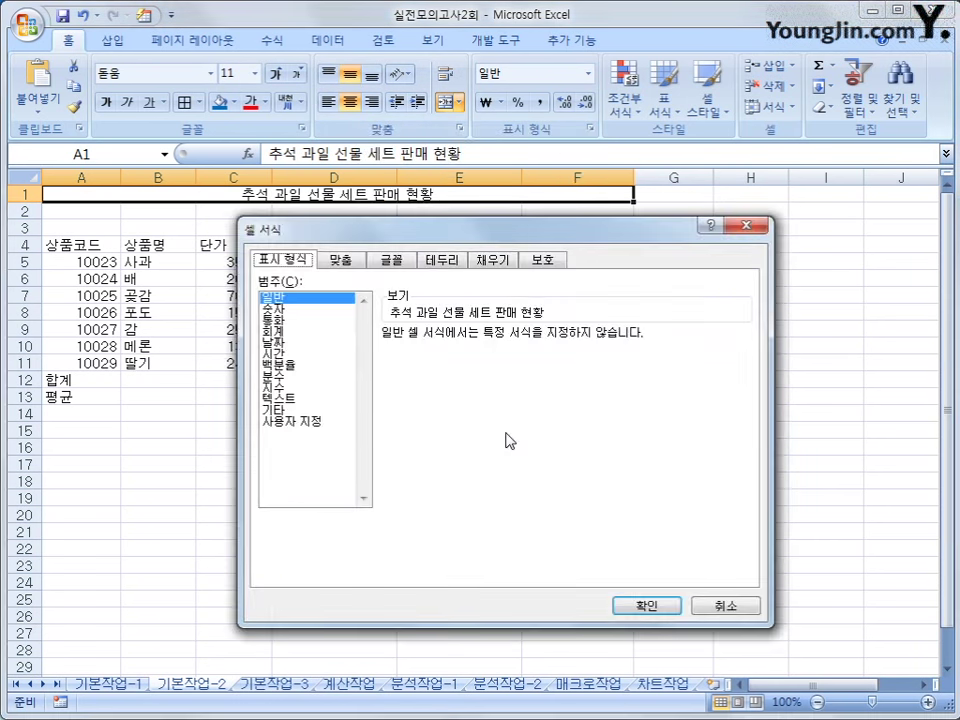
left_click(341, 262)
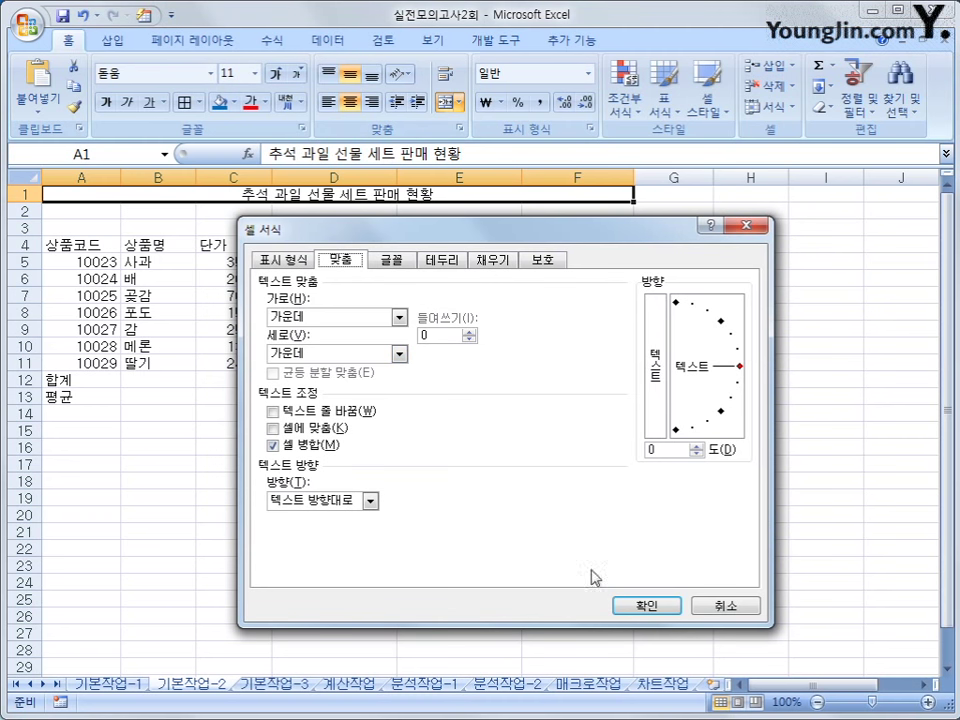
left_click(619, 605)
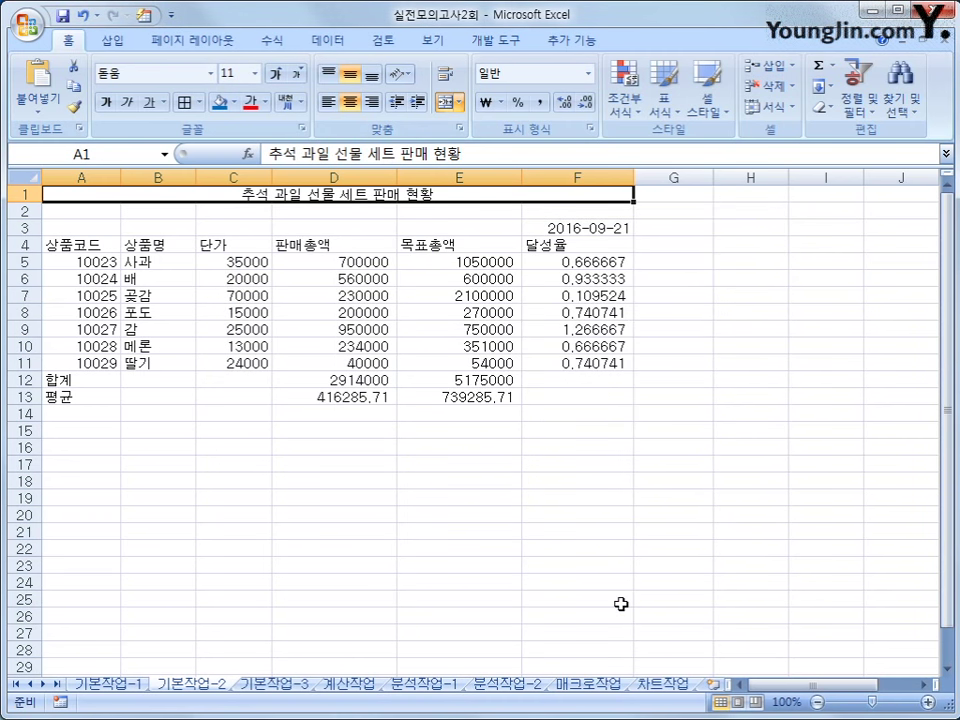
Format the title in A1 with the 궁서체 font, size 16 and bold.
left_click(212, 76)
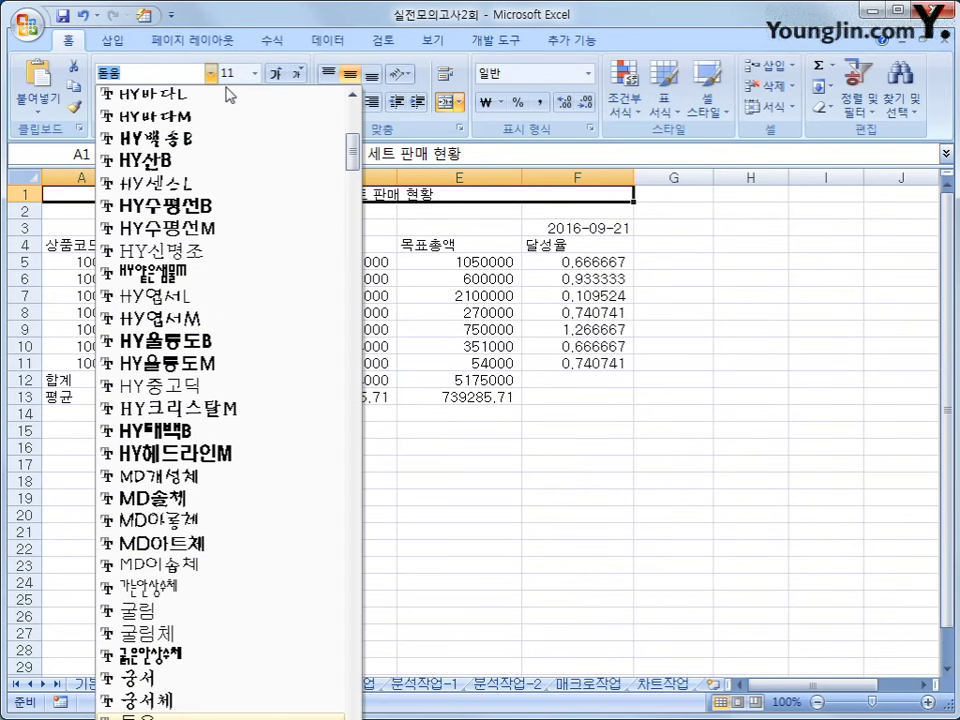
left_click_drag(352, 146, 352, 186)
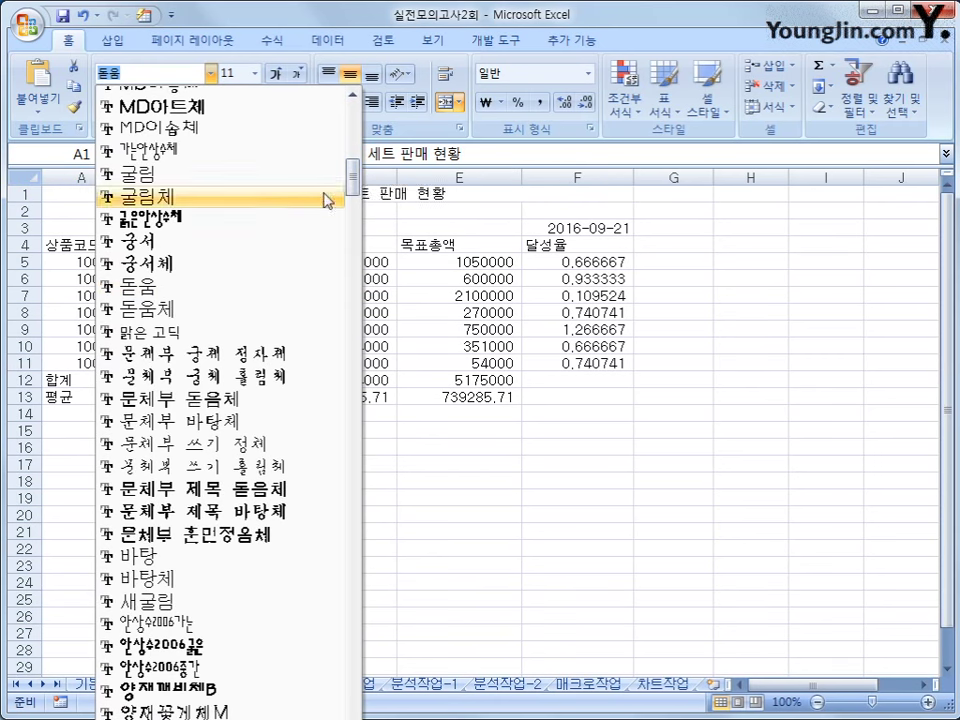
mouse_move(352, 180)
left_mouse_down()
mouse_move(353, 118)
mouse_move(351, 313)
mouse_move(351, 187)
left_mouse_up()
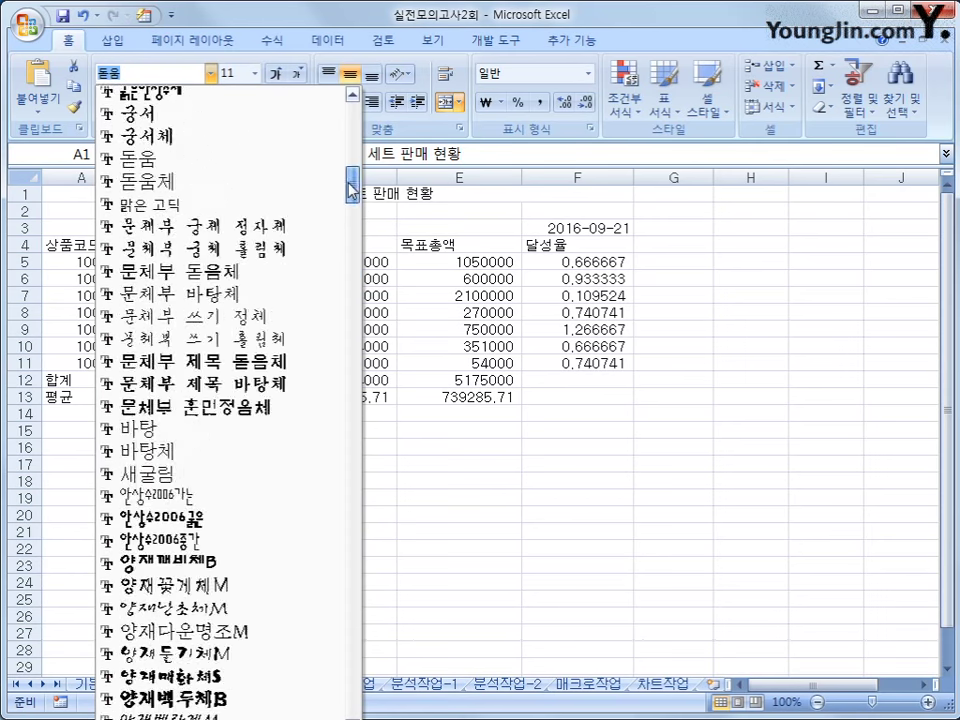
left_click(250, 147)
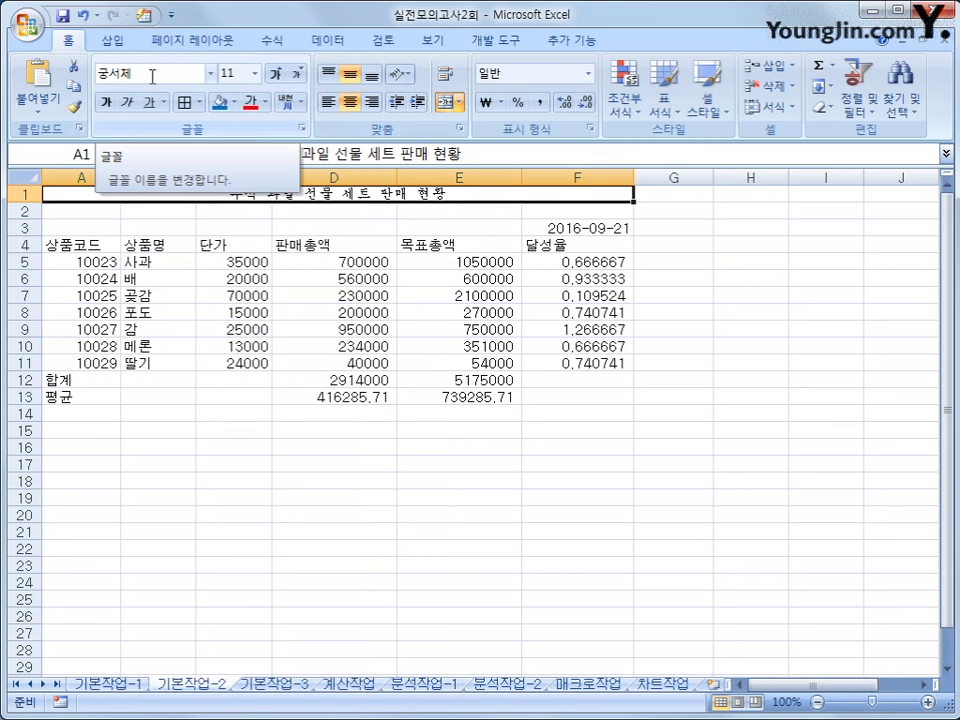
left_click(255, 73)
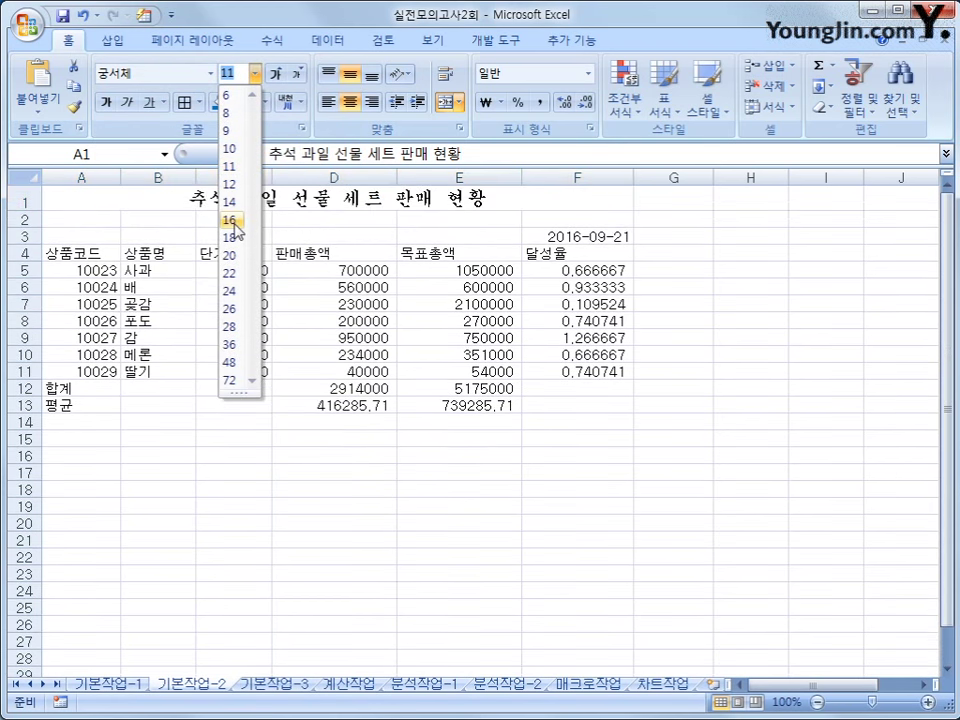
left_click(232, 220)
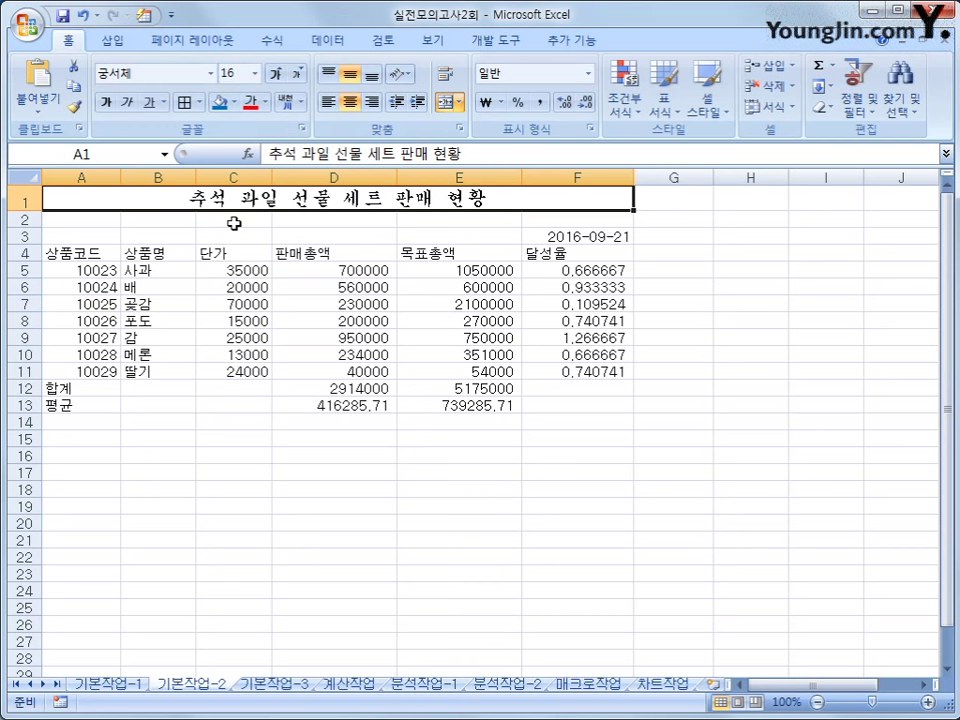
left_click(105, 103)
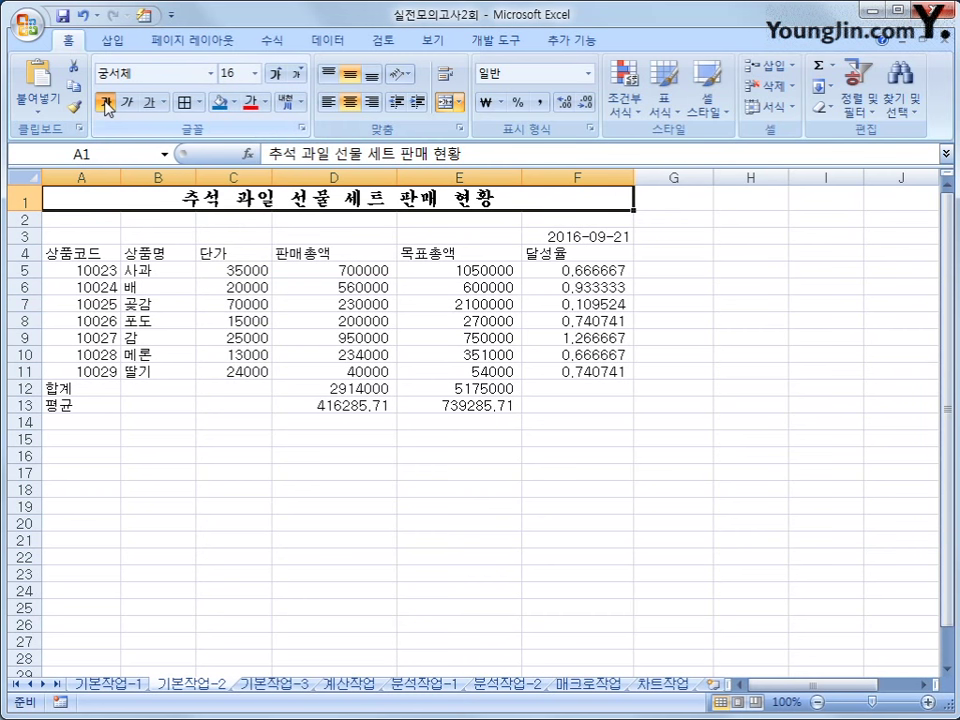
Insert the special character ◆ in front of the title text in A1.
left_click(182, 200)
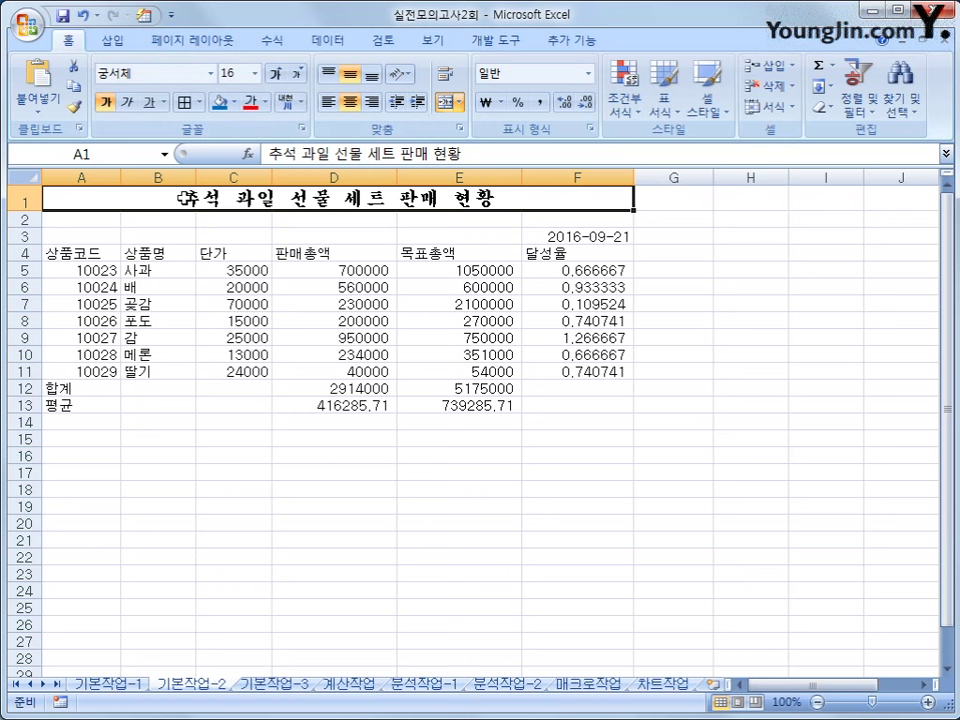
double_click(182, 200)
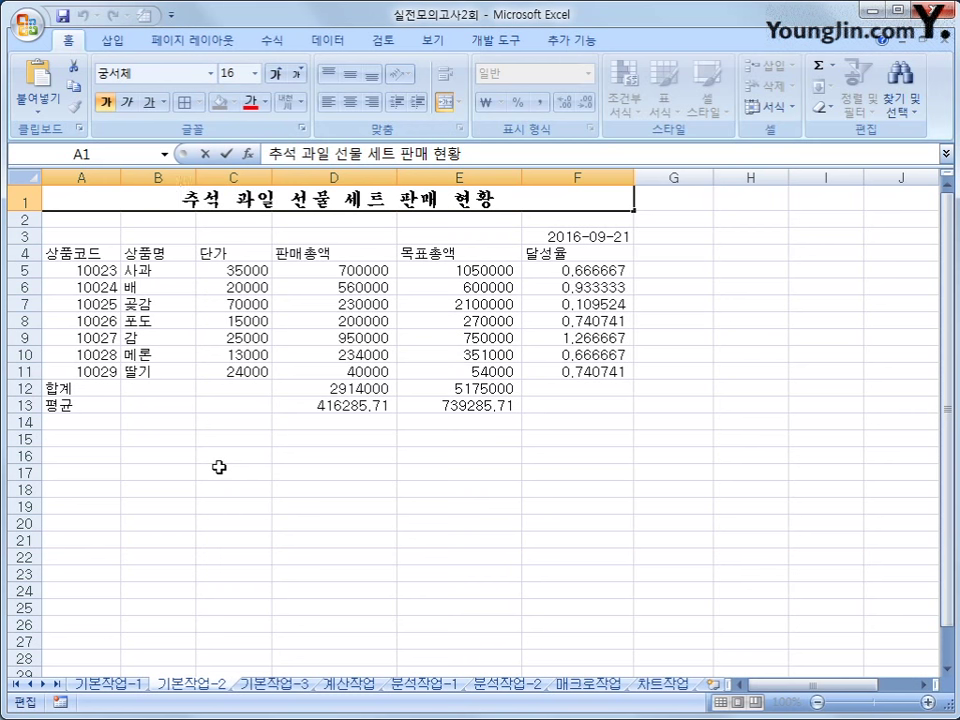
type("ㅁ")
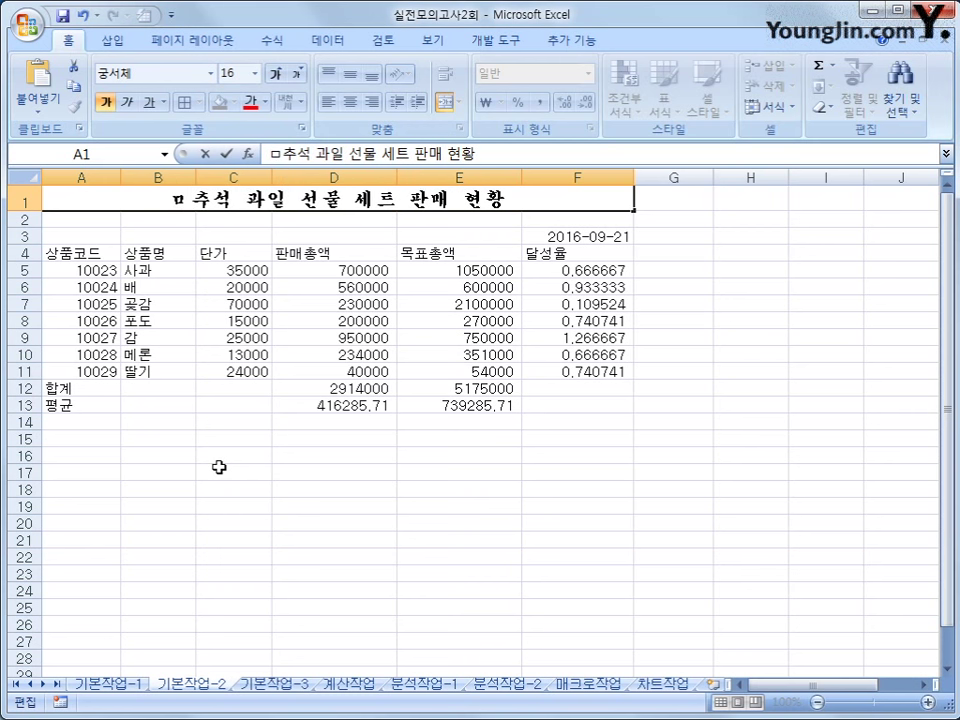
key("Hangul_Hanja")
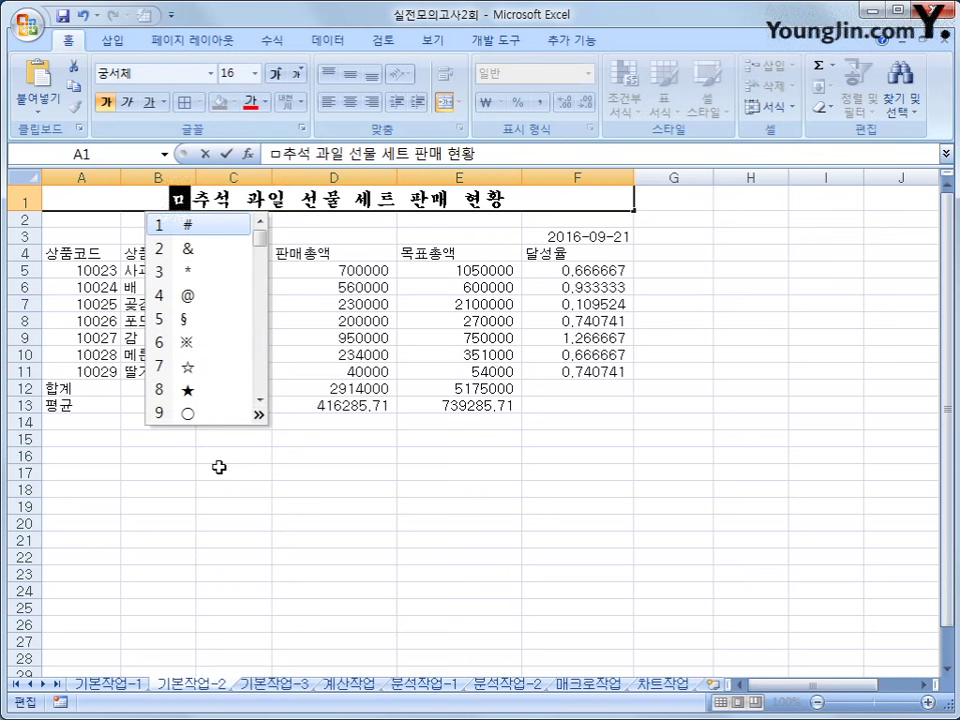
left_click(259, 413)
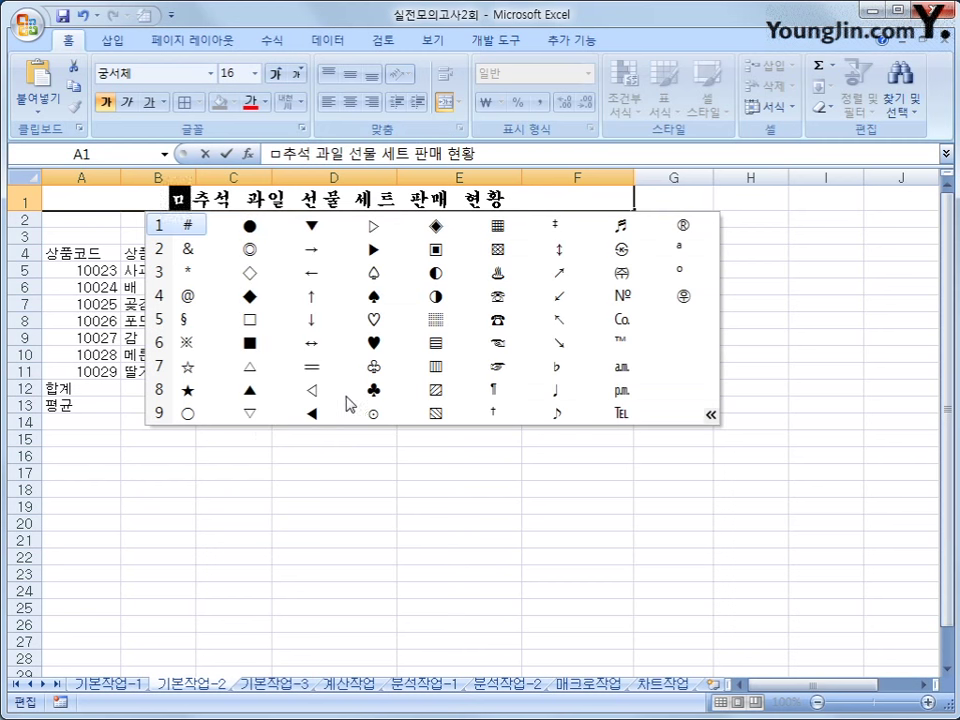
left_click(253, 294)
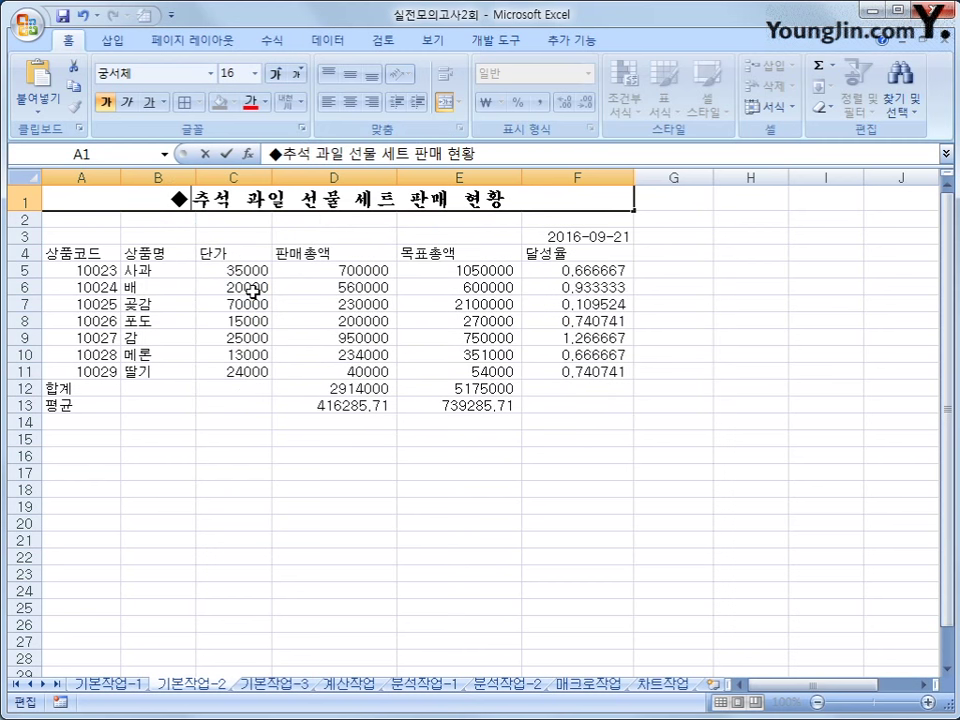
Add the special character ◆ at the end of the title text and commit the cell.
left_click(524, 197)
type("ㅁ")
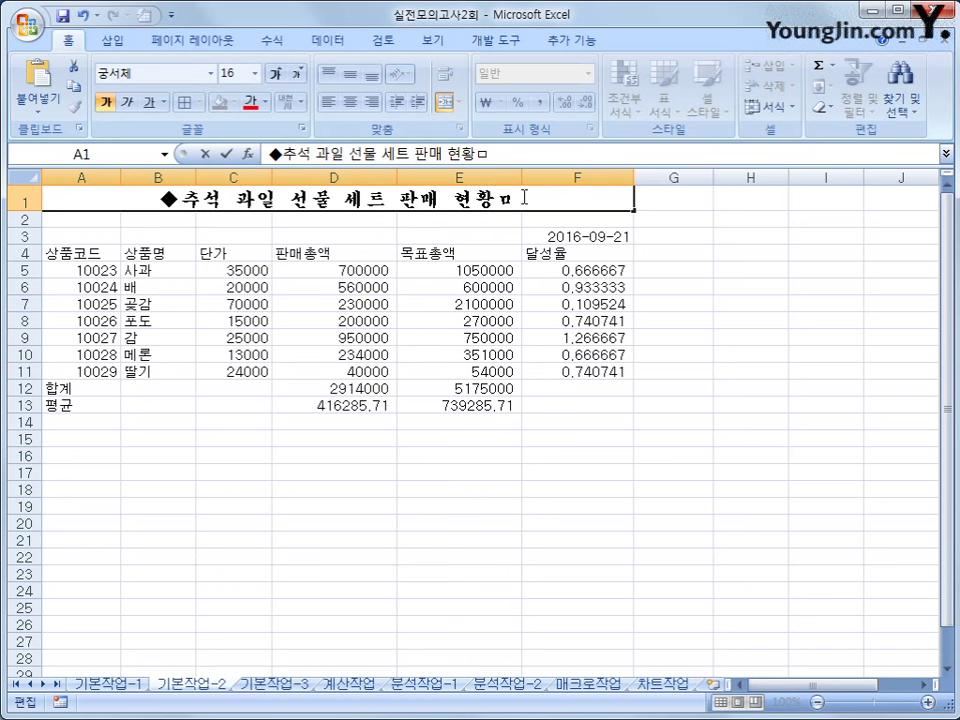
key("Hangul_Hanja")
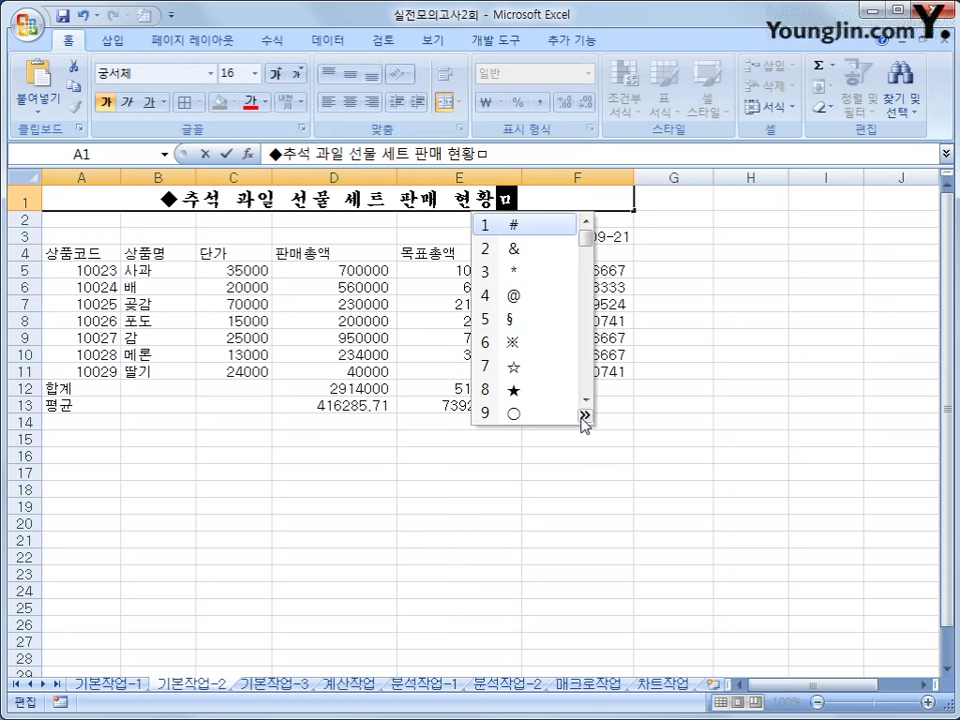
left_click(585, 418)
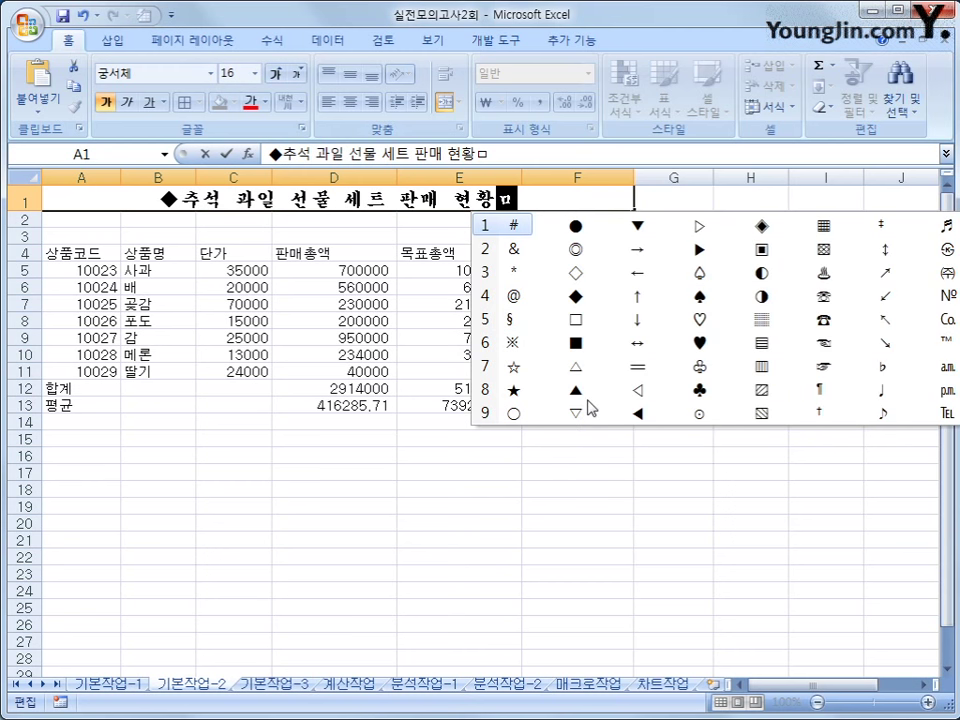
left_click(575, 296)
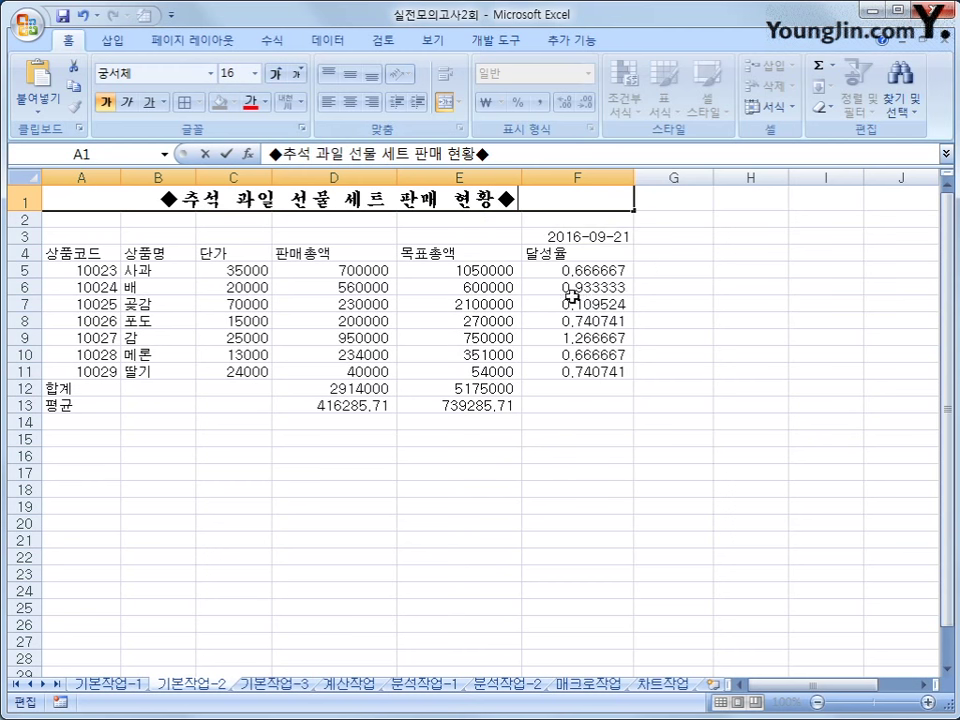
left_click(573, 473)
Merge and center A12:C12 and A13:C13 separately, with vertical alignment set to middle.
left_click_drag(100, 389, 223, 386)
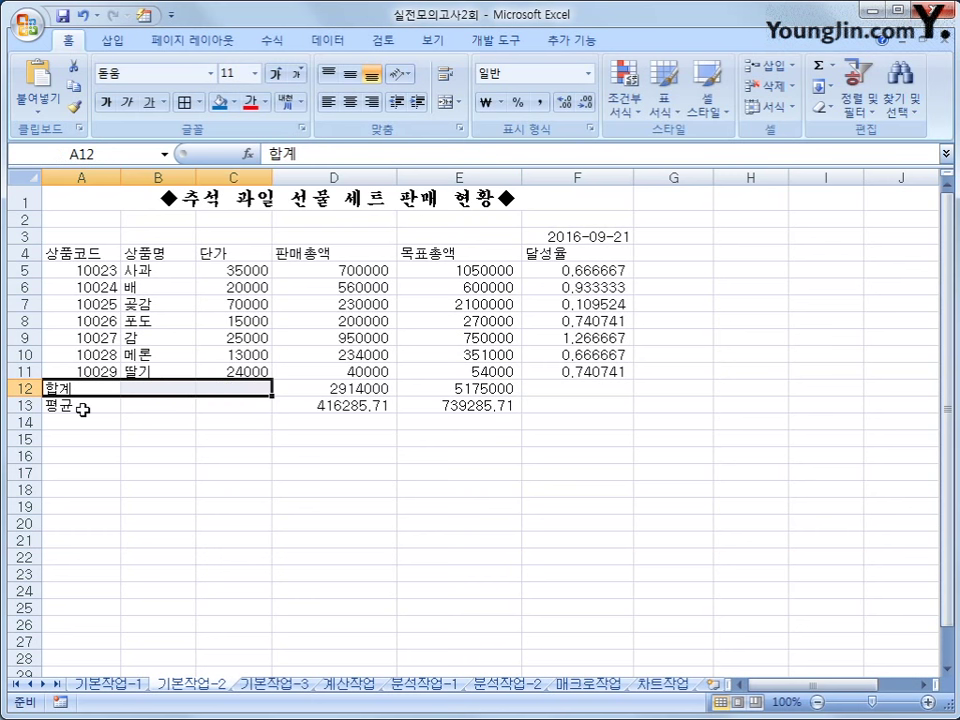
left_click_drag(82, 409, 224, 411)
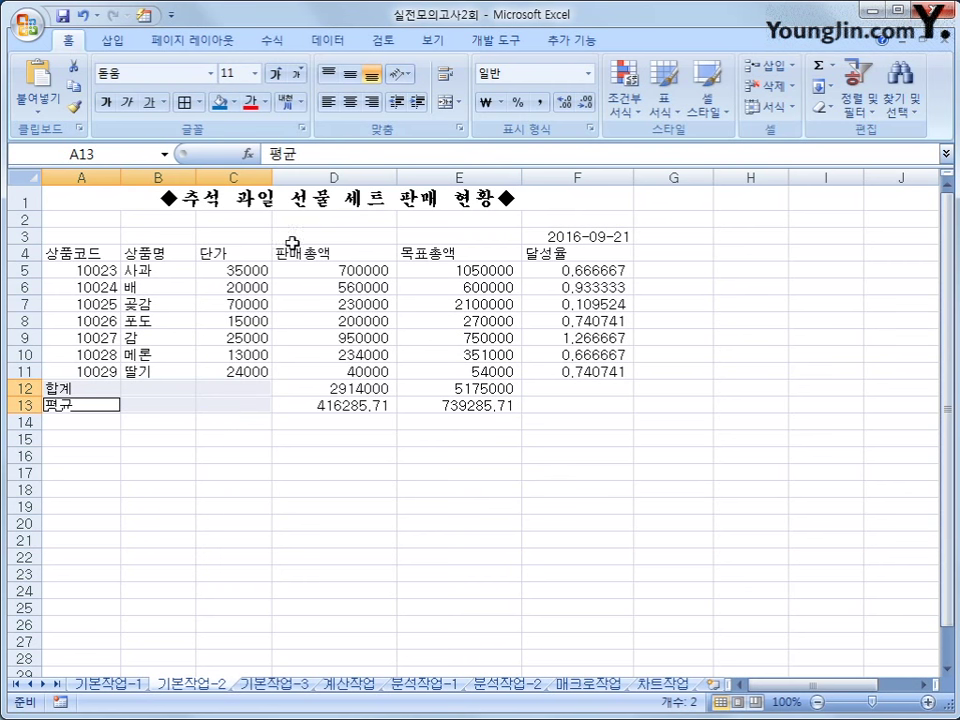
left_click(445, 103)
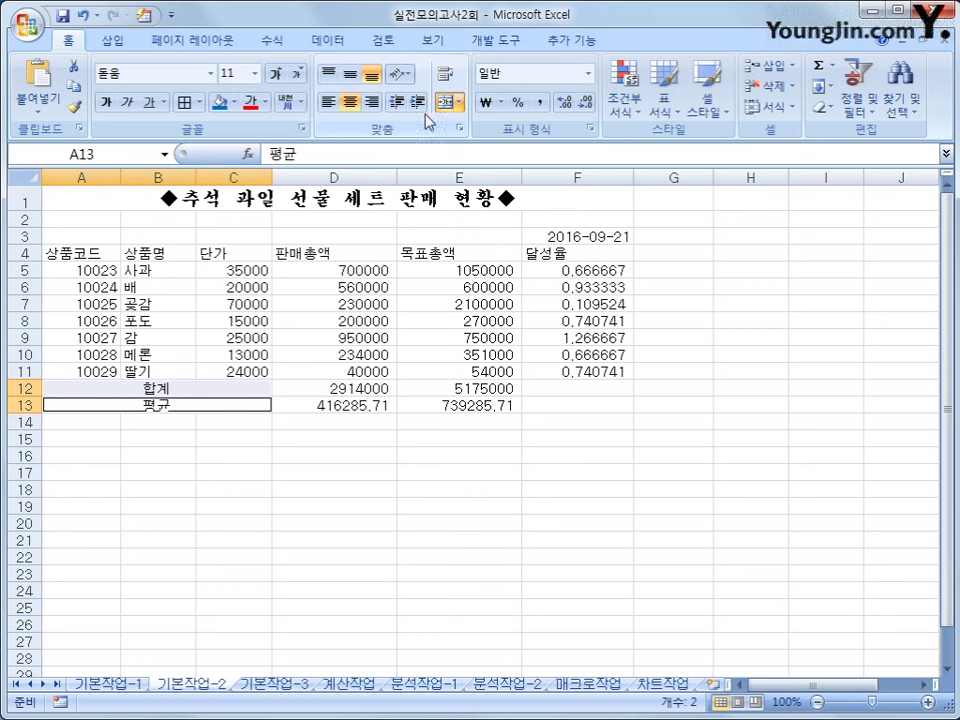
left_click(347, 76)
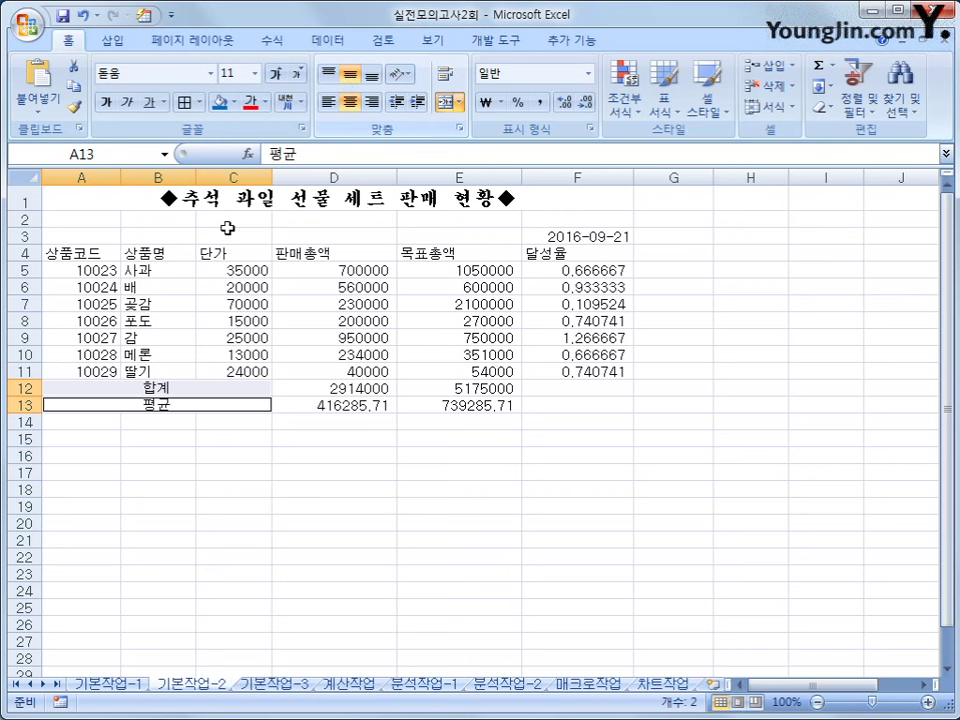
Copy A4:B11 and paste everything at A17 with rows and columns transposed (행/열 바꿈).
left_click_drag(88, 253, 182, 369)
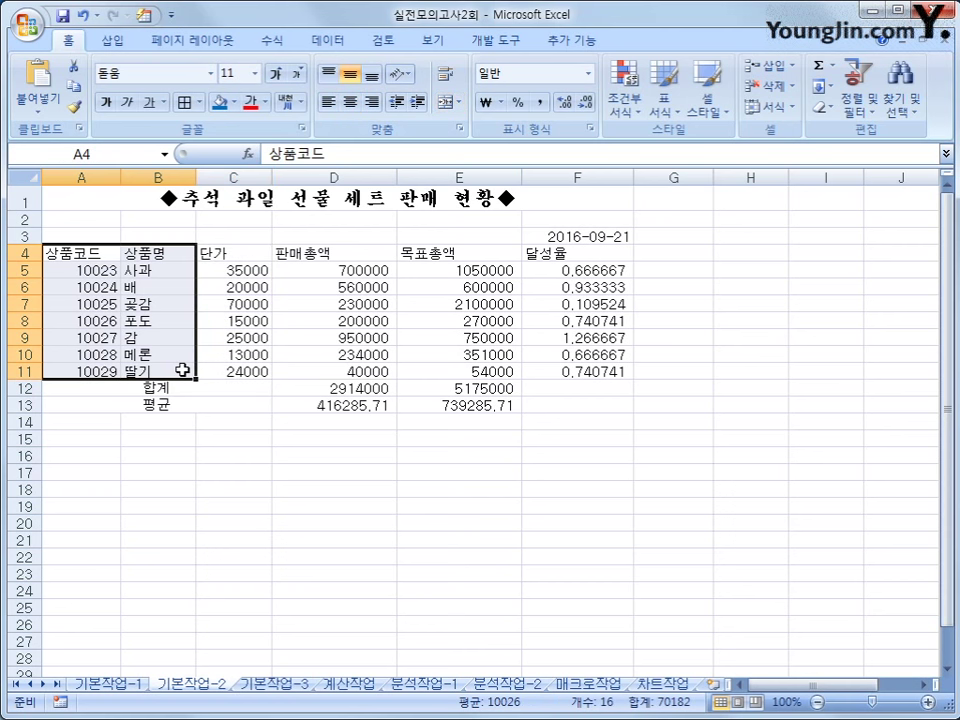
right_click(153, 320)
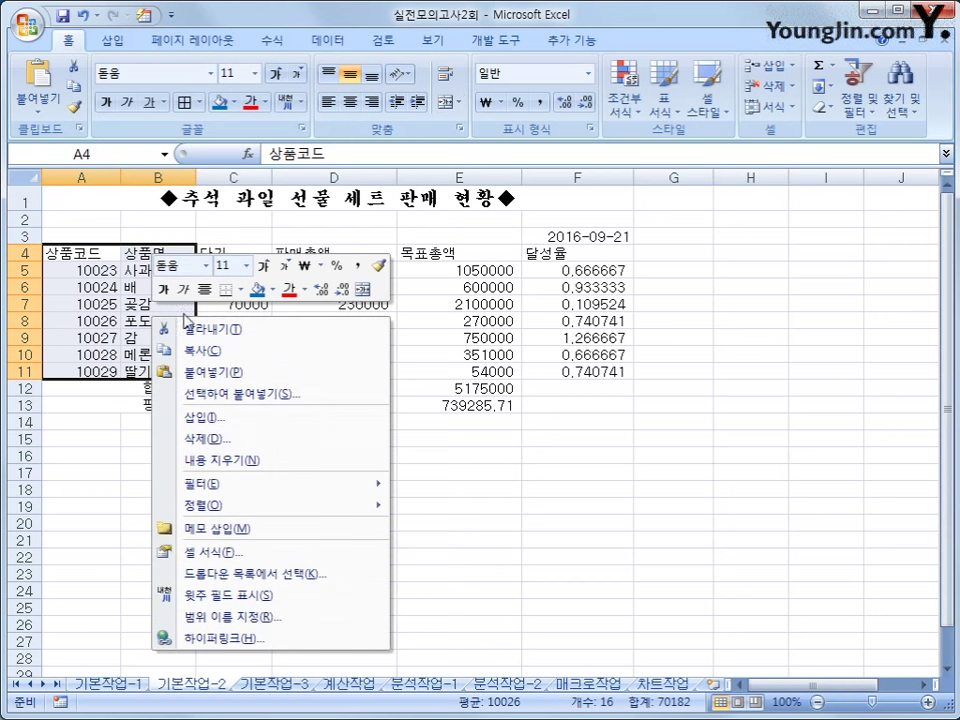
left_click(238, 352)
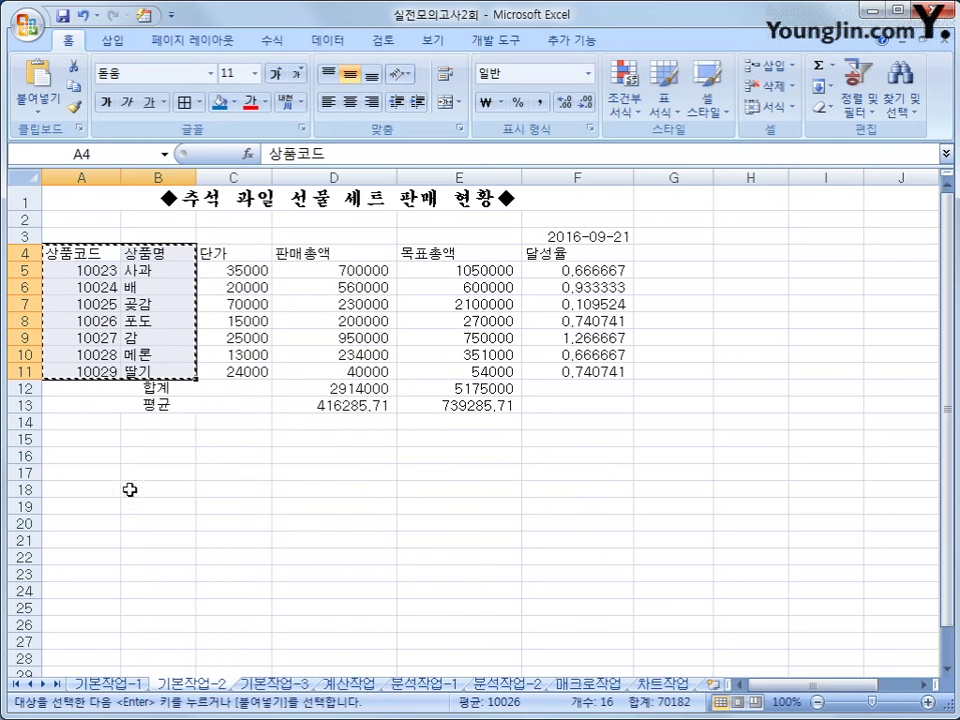
left_click(64, 473)
right_click(64, 473)
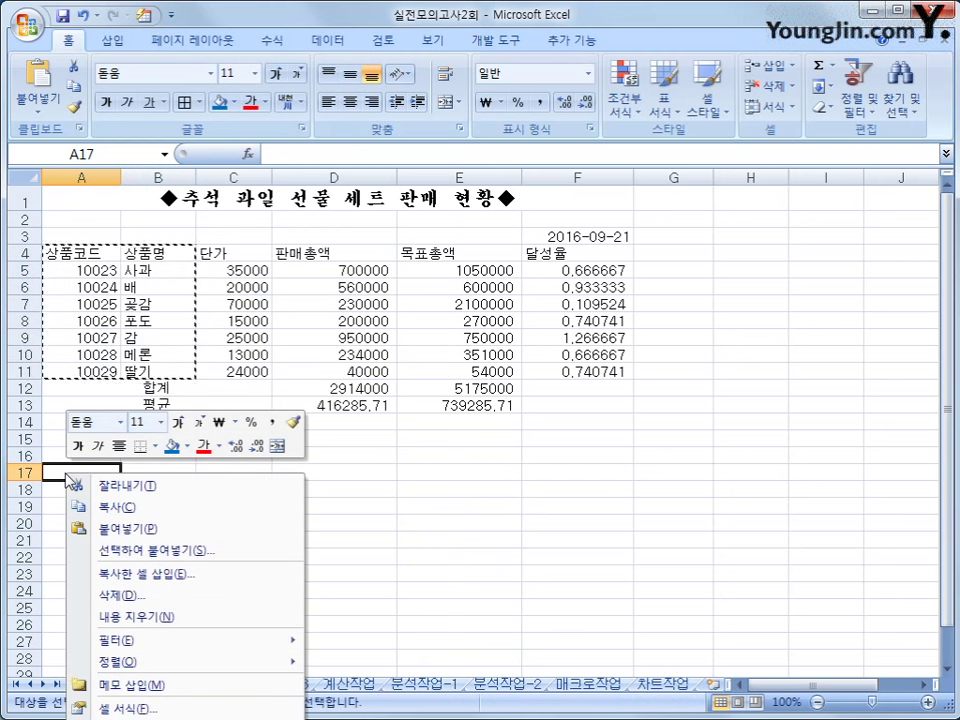
left_click(178, 553)
left_click_drag(200, 316, 496, 301)
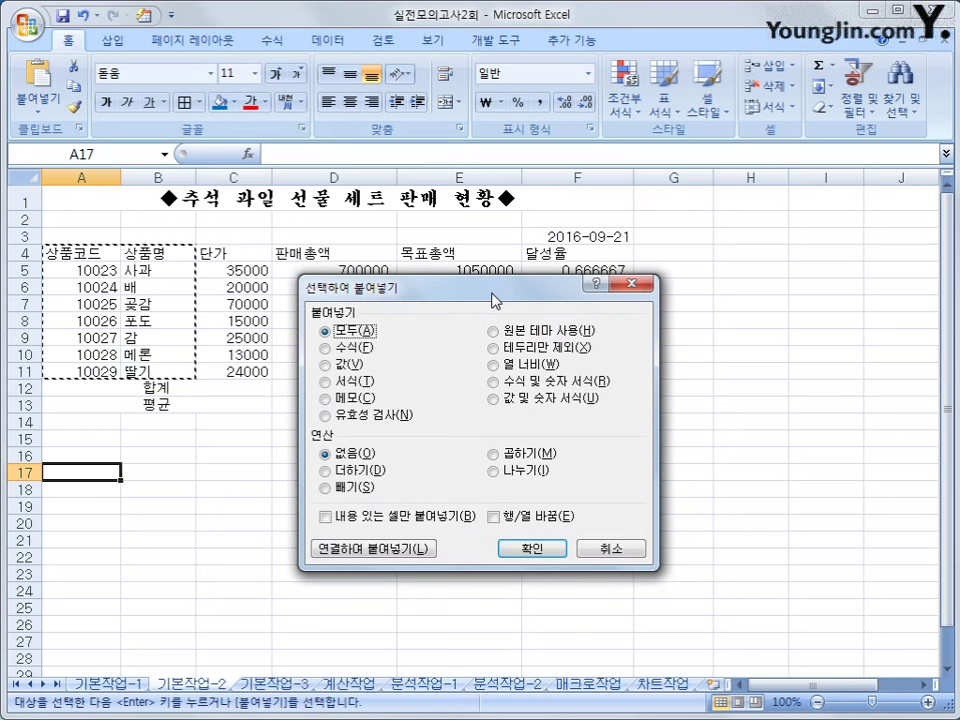
left_click(519, 513)
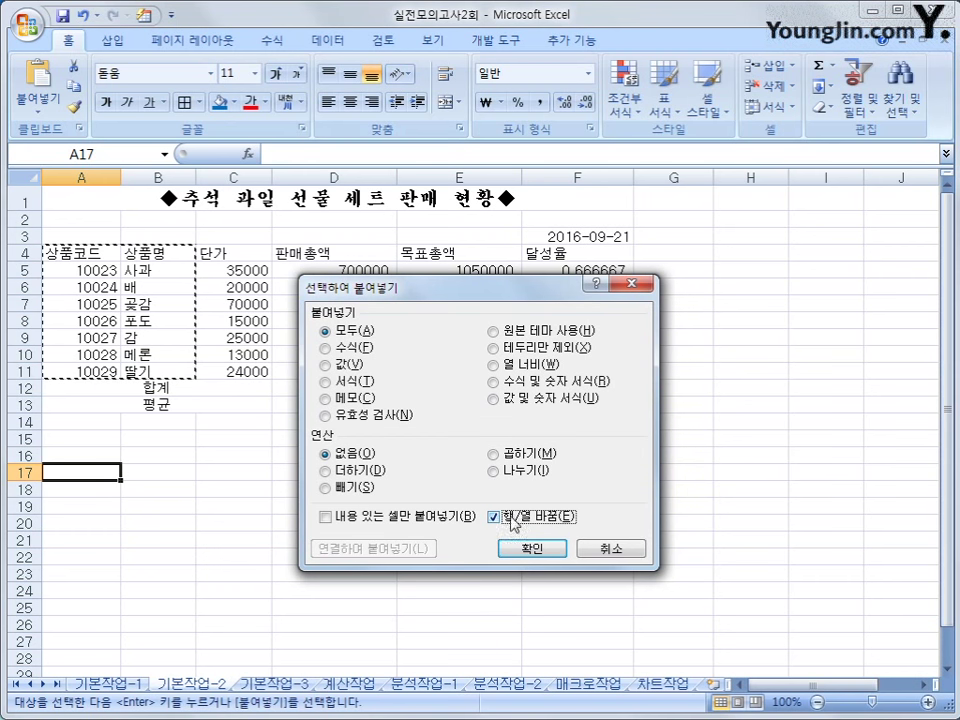
left_click(520, 548)
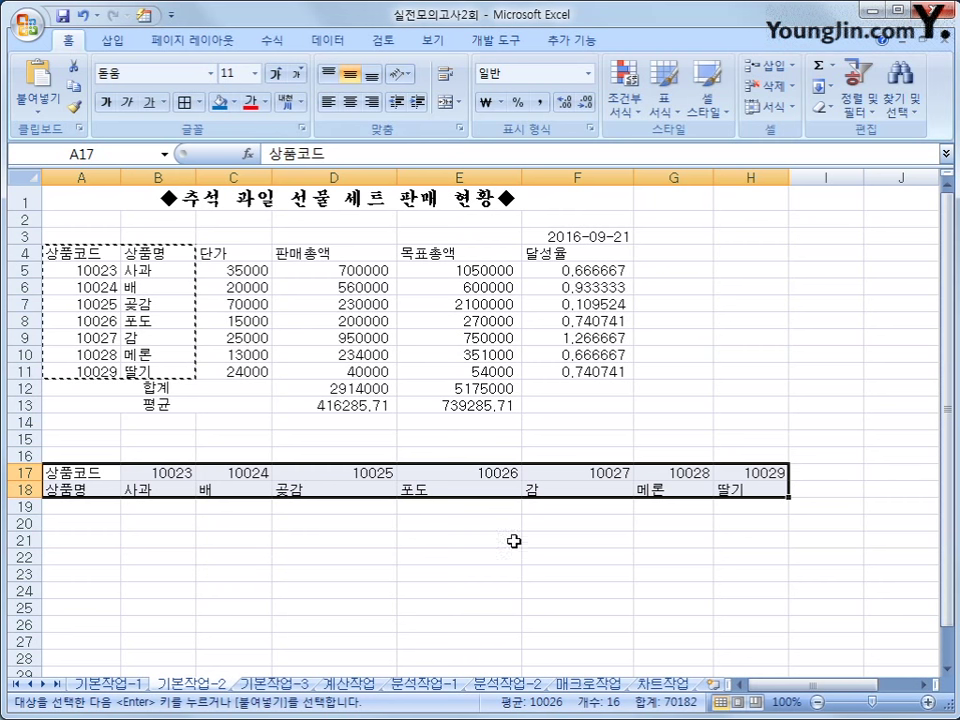
Format the achievement rates in F5:F11 as percentages (백분율) with 2 decimal places.
left_click_drag(557, 270, 557, 371)
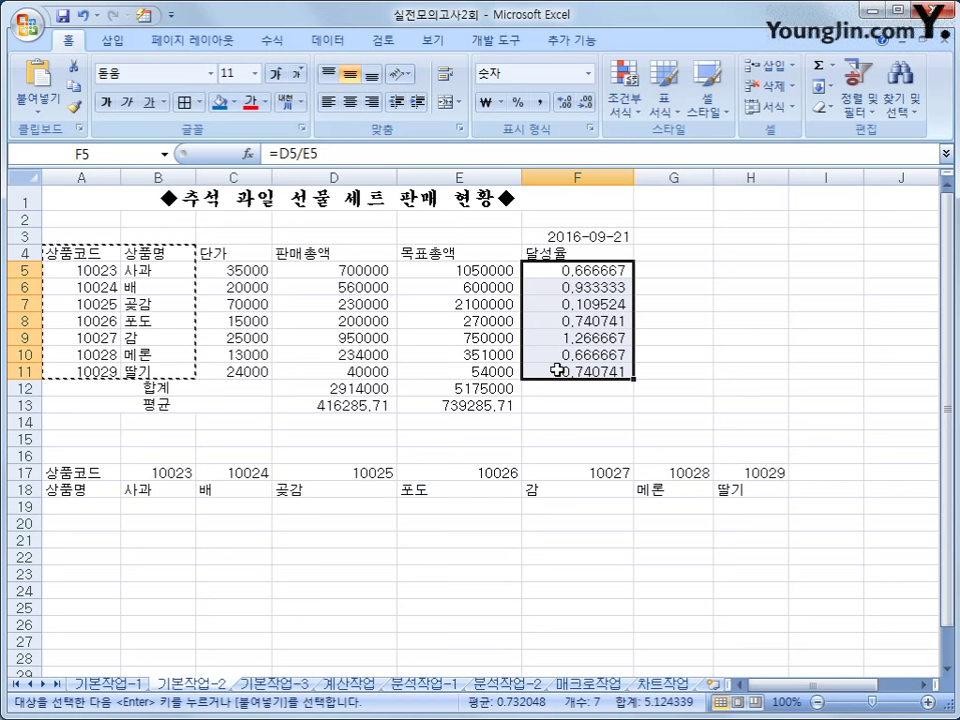
right_click(578, 274)
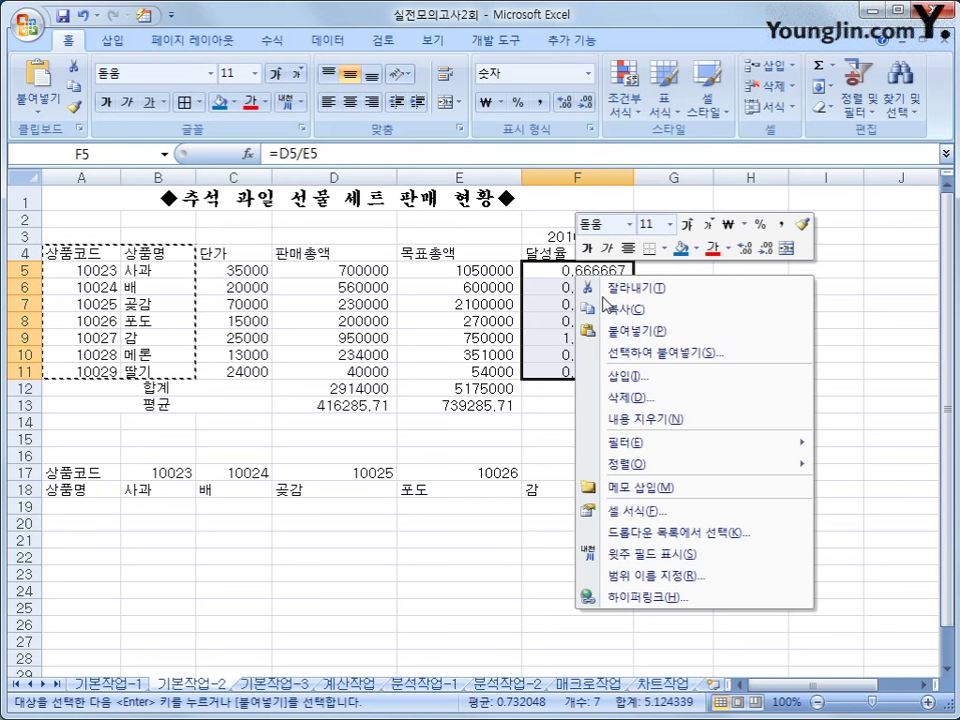
left_click(635, 511)
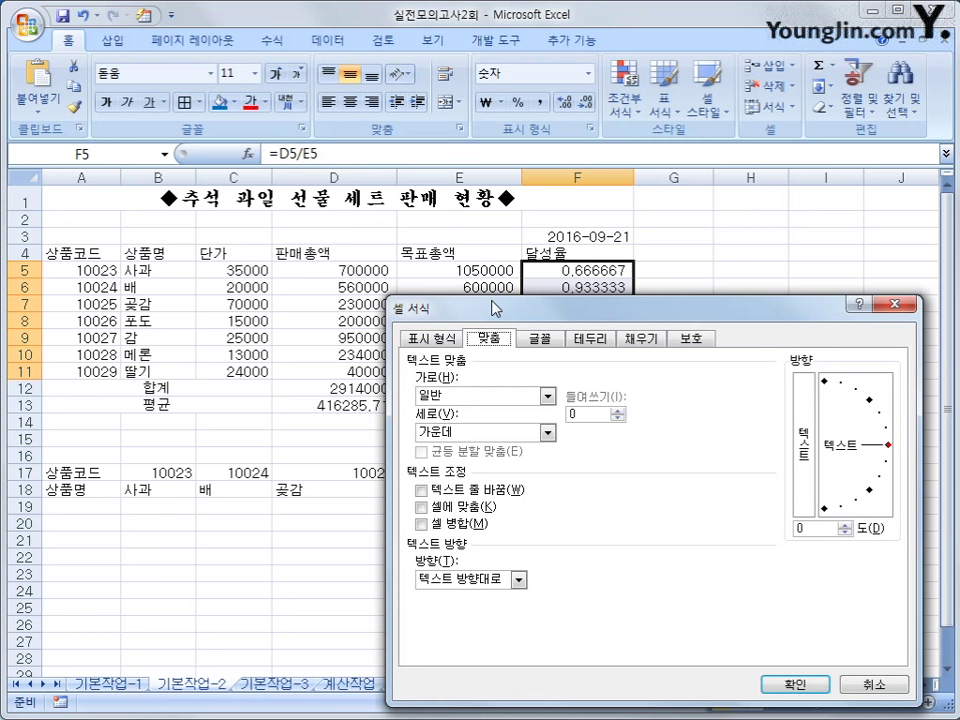
left_click_drag(495, 306, 324, 161)
left_click(262, 191)
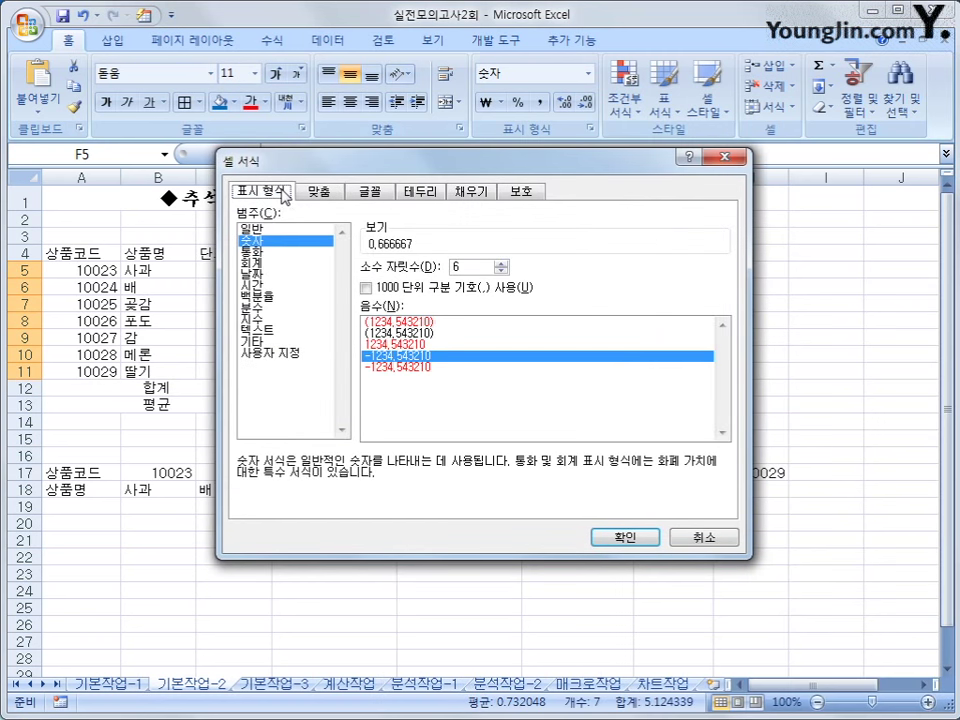
left_click(282, 297)
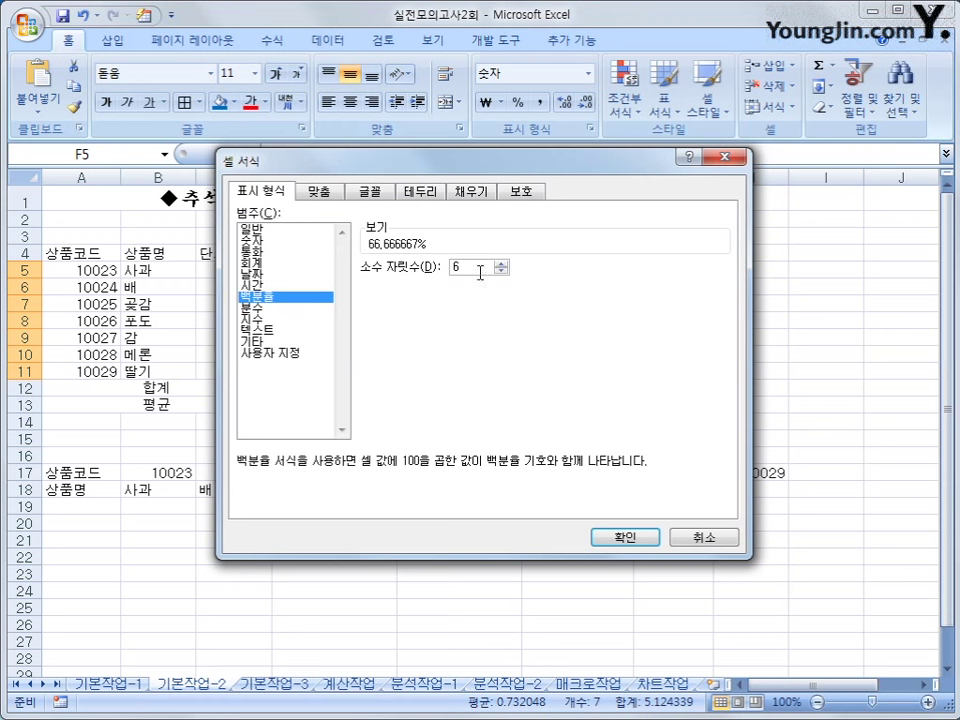
left_click_drag(480, 268, 449, 270)
left_click(624, 540)
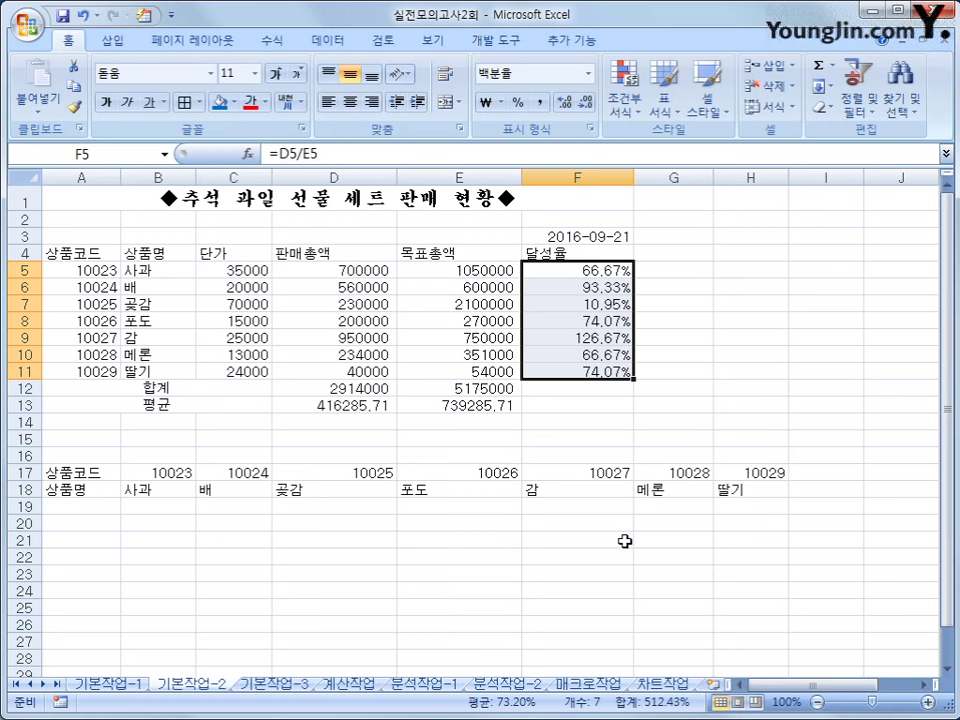
Apply the comma style to the amounts in C5:E11 and D12:E13.
left_click_drag(245, 268, 245, 373)
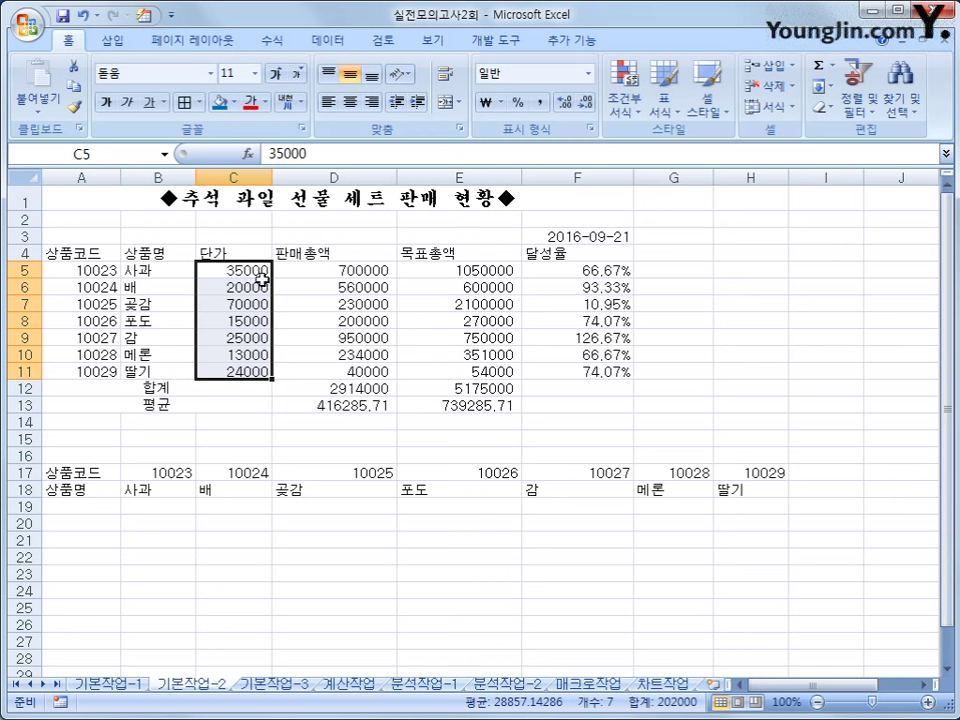
left_click_drag(231, 271, 450, 374)
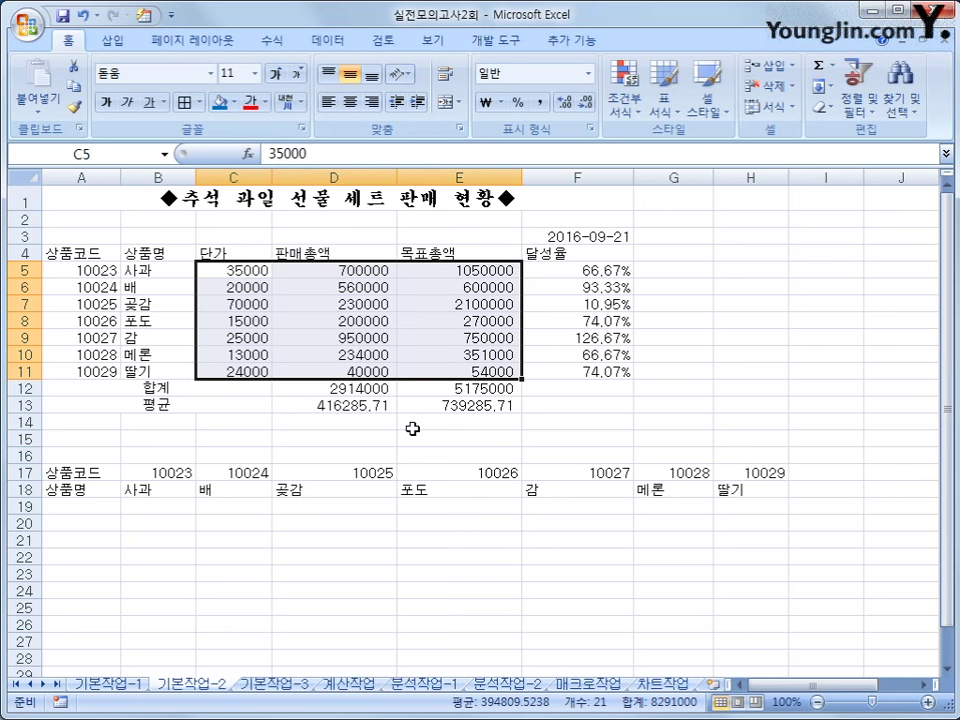
left_click(367, 387, "ctrl")
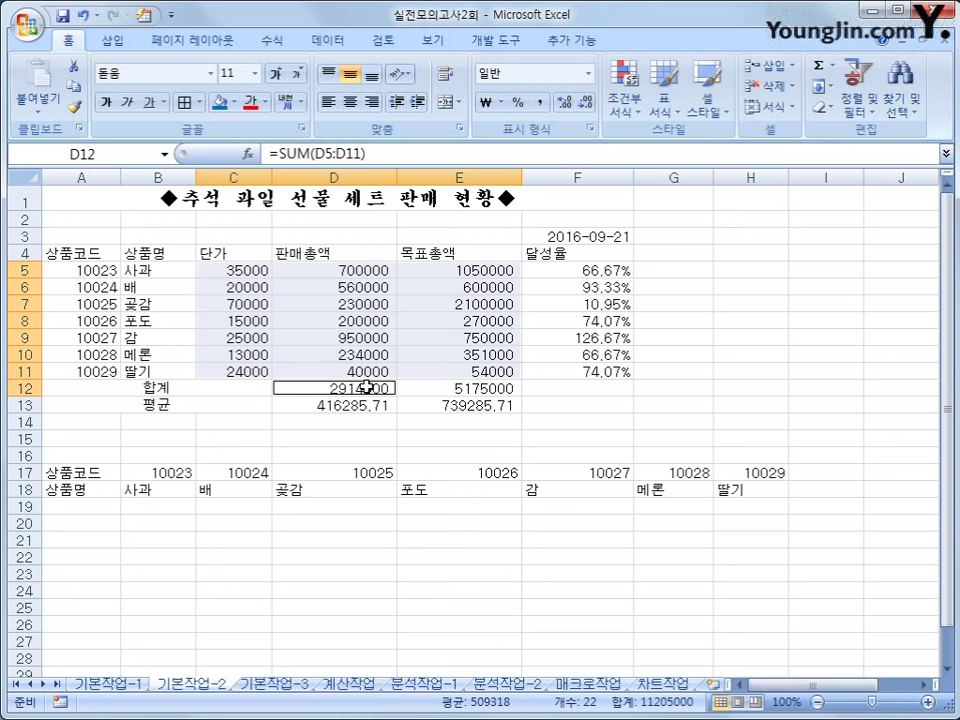
left_click_drag(367, 387, 417, 399)
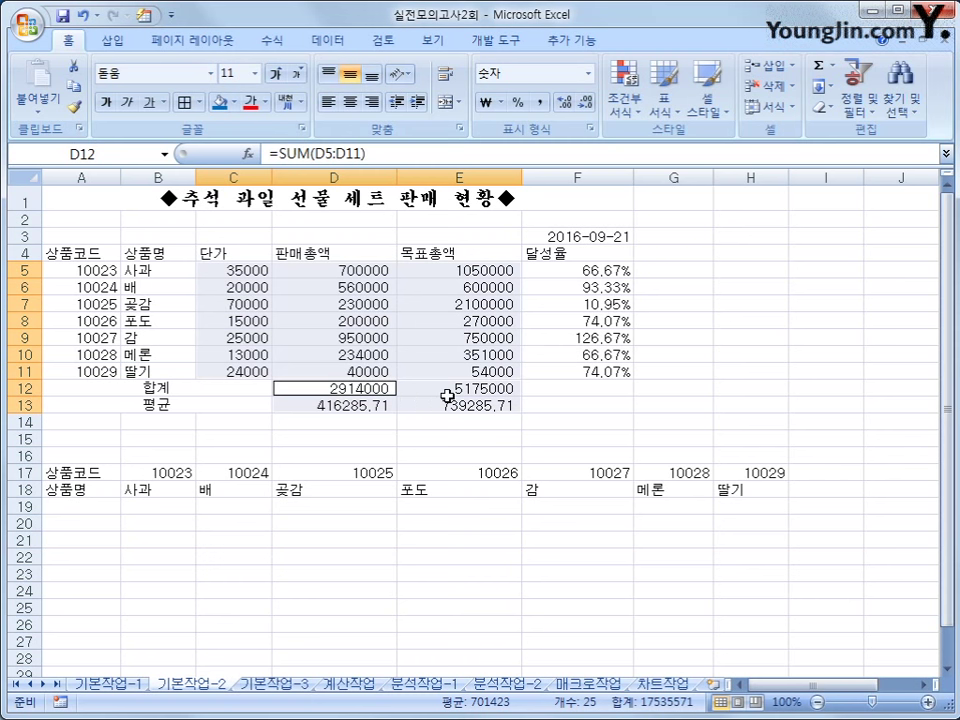
left_click(540, 104)
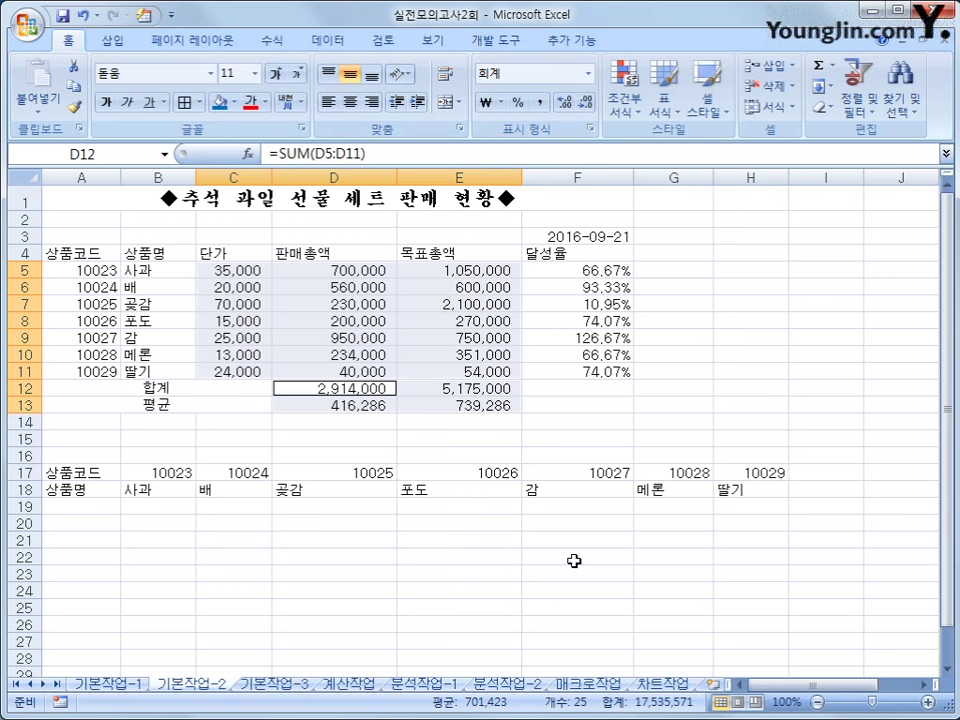
Apply all borders (모든 테두리) to the table range A4:F13.
left_click_drag(58, 252, 580, 410)
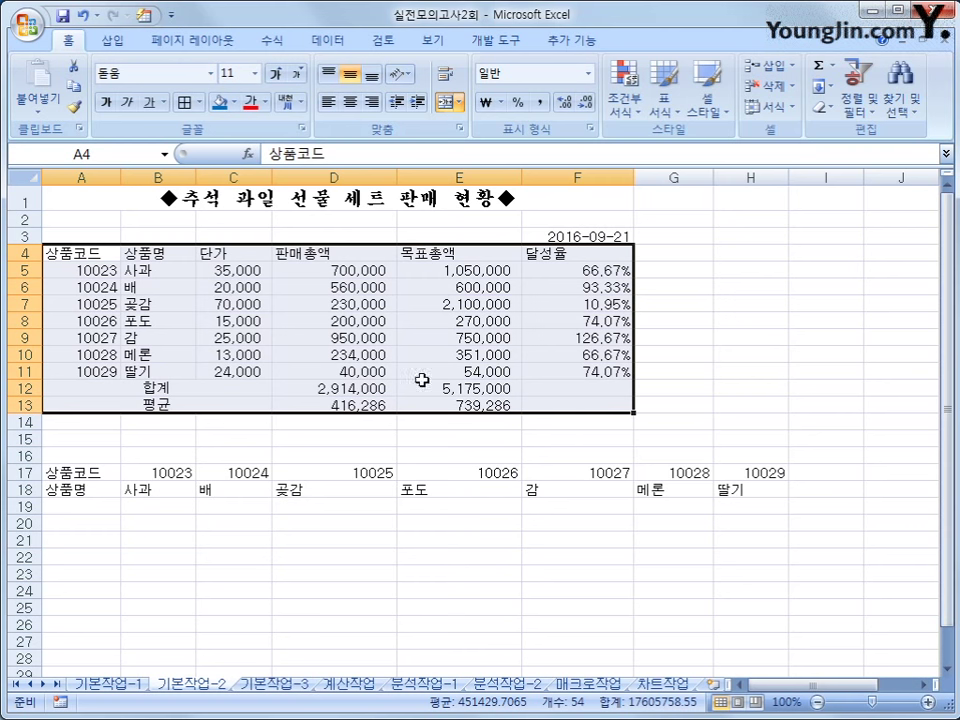
left_click(199, 102)
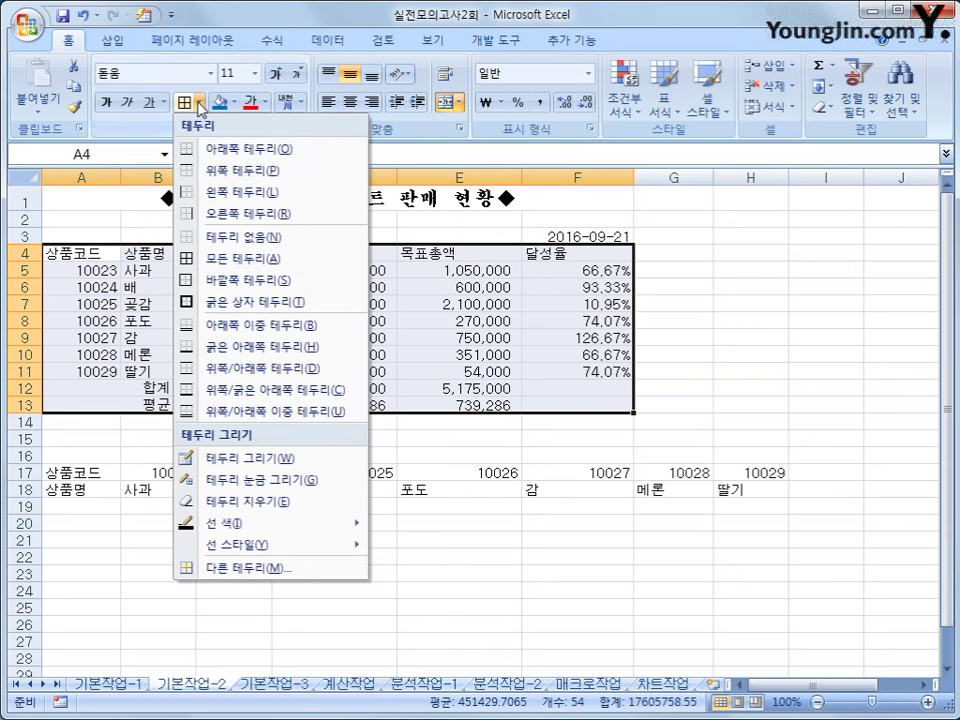
left_click(238, 258)
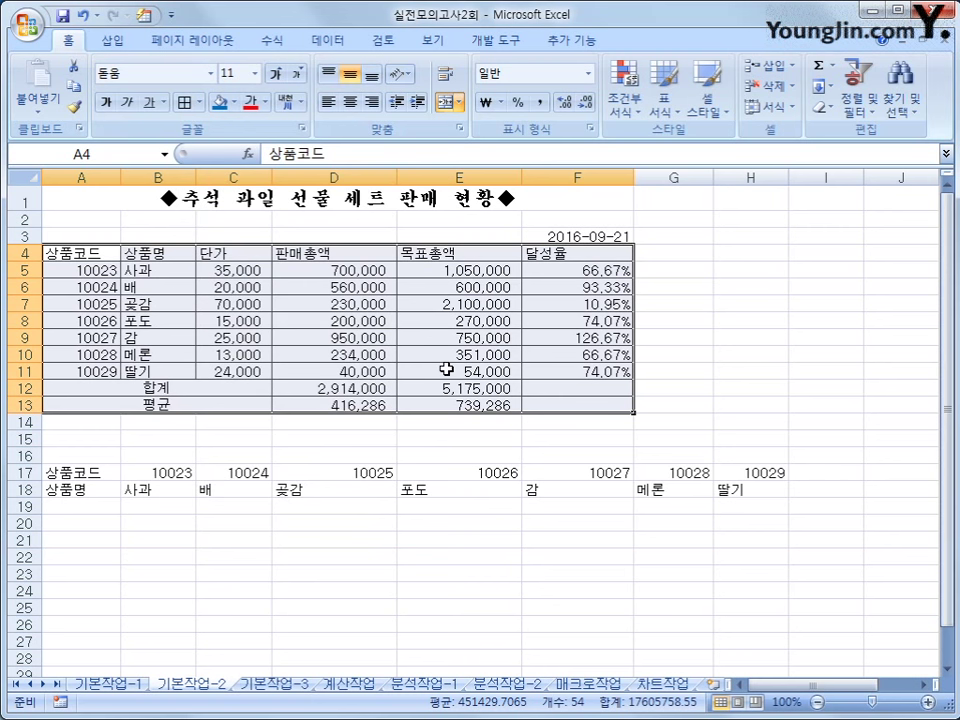
Add an upward diagonal border line (/) to each of the empty cells F12 and F13.
left_click(548, 389)
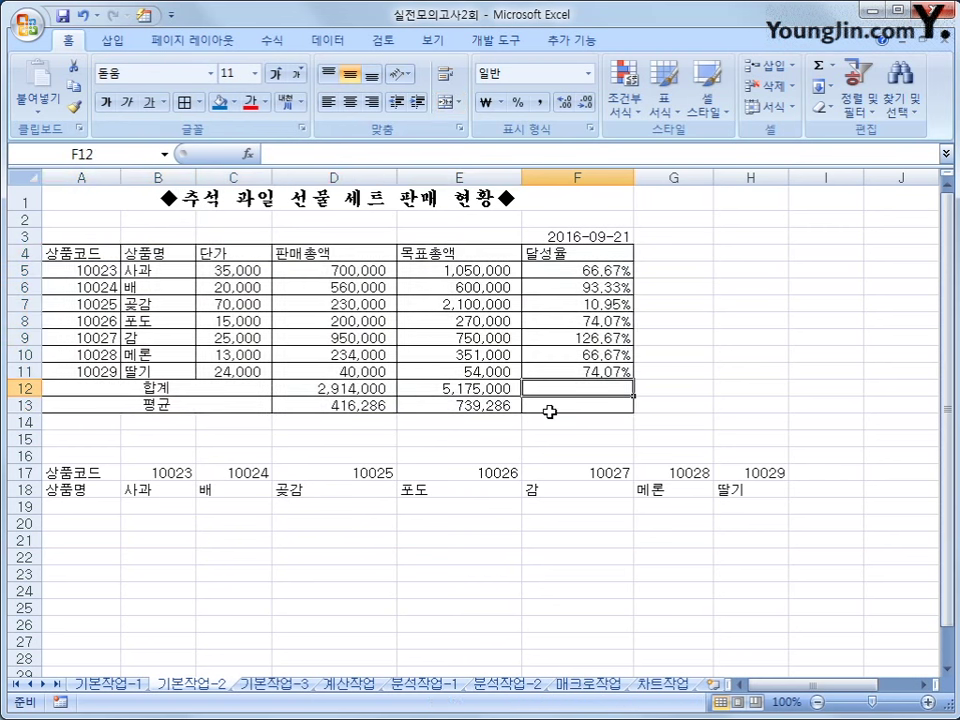
left_click(553, 405)
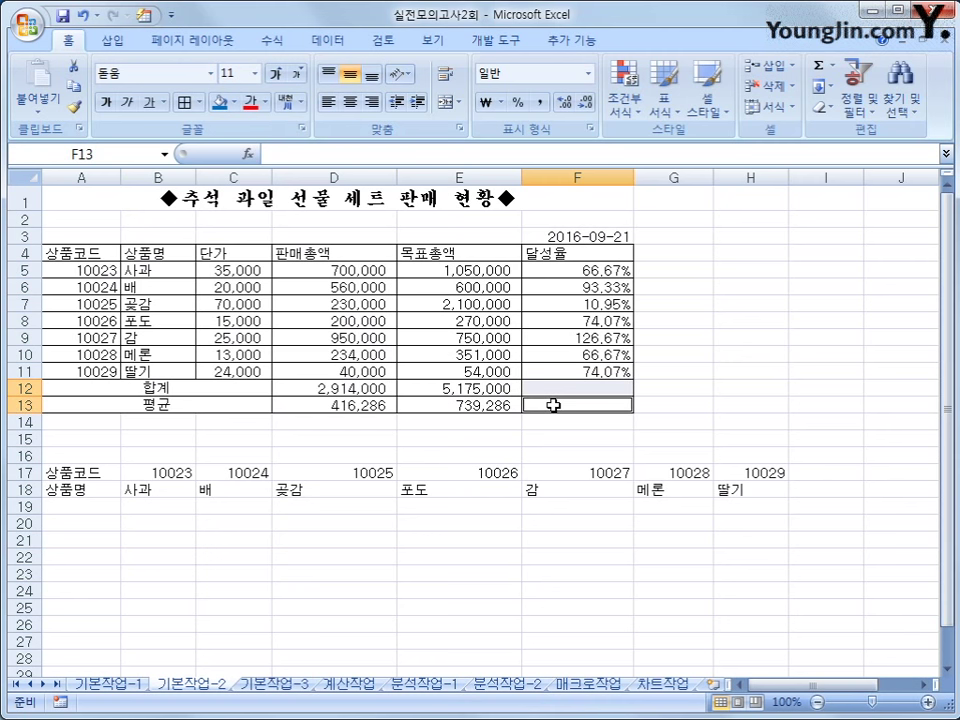
right_click(553, 405)
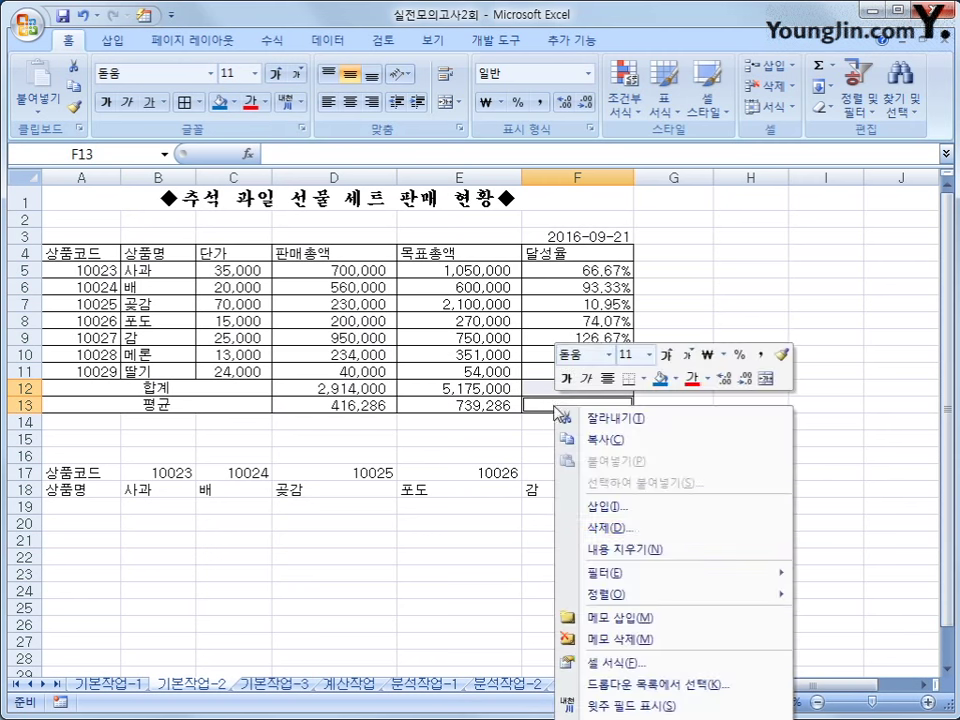
left_click(636, 664)
left_click_drag(560, 415, 300, 122)
left_click(278, 142)
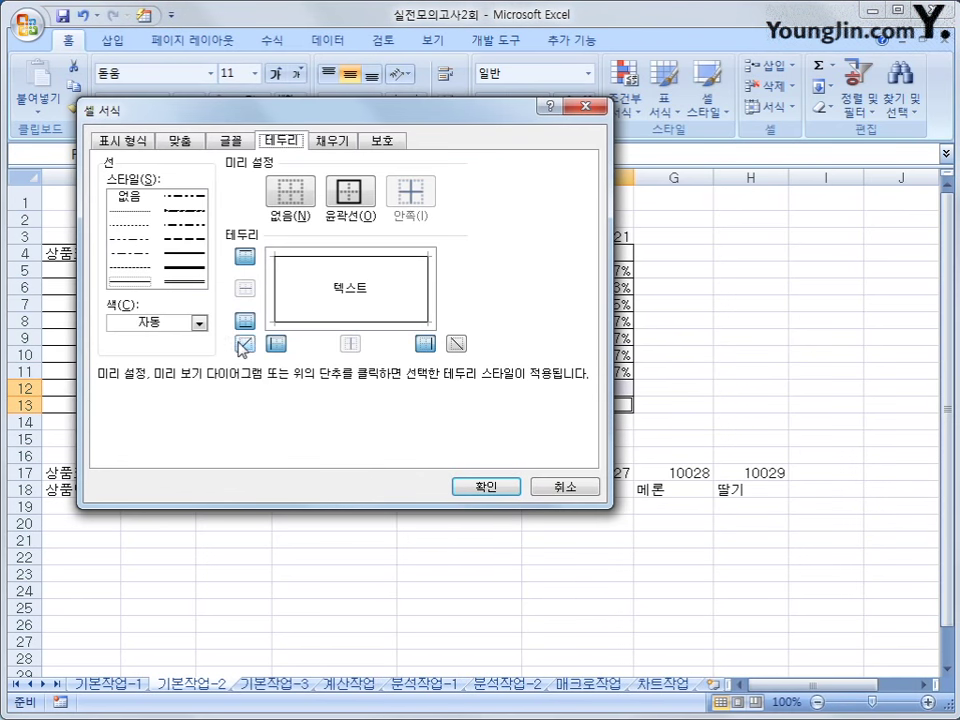
left_click(244, 344)
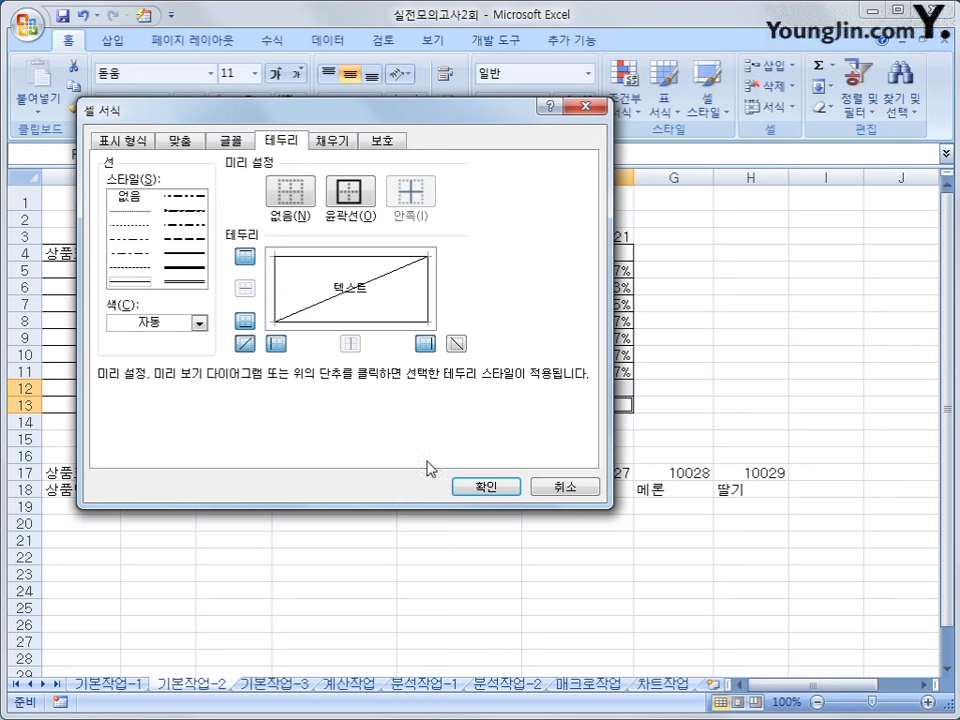
left_click(461, 492)
left_click(844, 568)
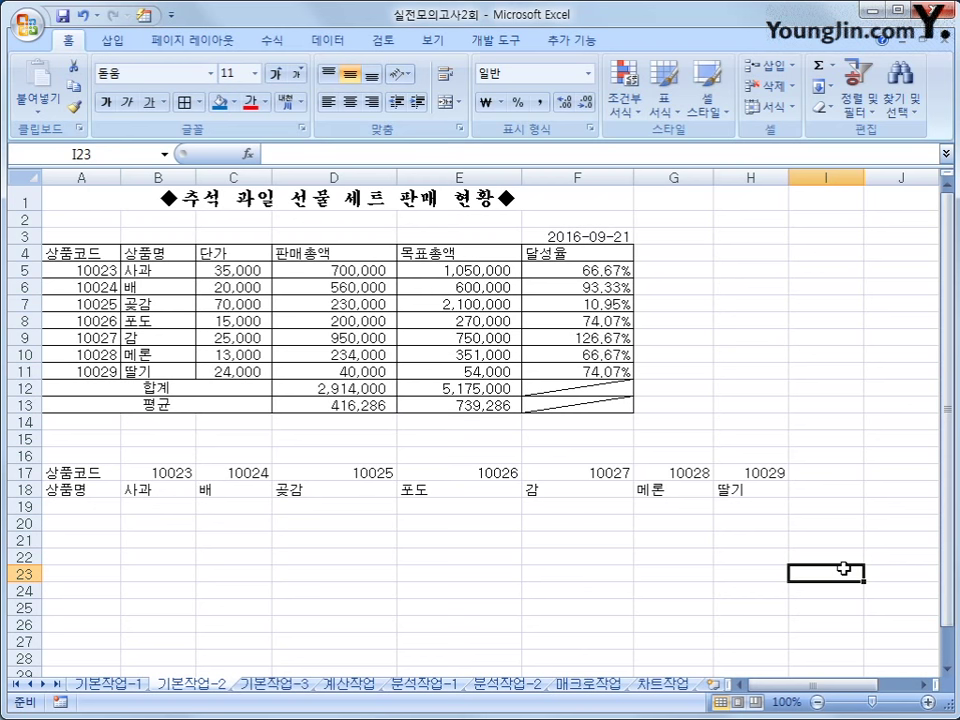
On the 기본작업-3 sheet, copy the 직위 header and 과장 value from D4:D5 to B15.
left_click(291, 683)
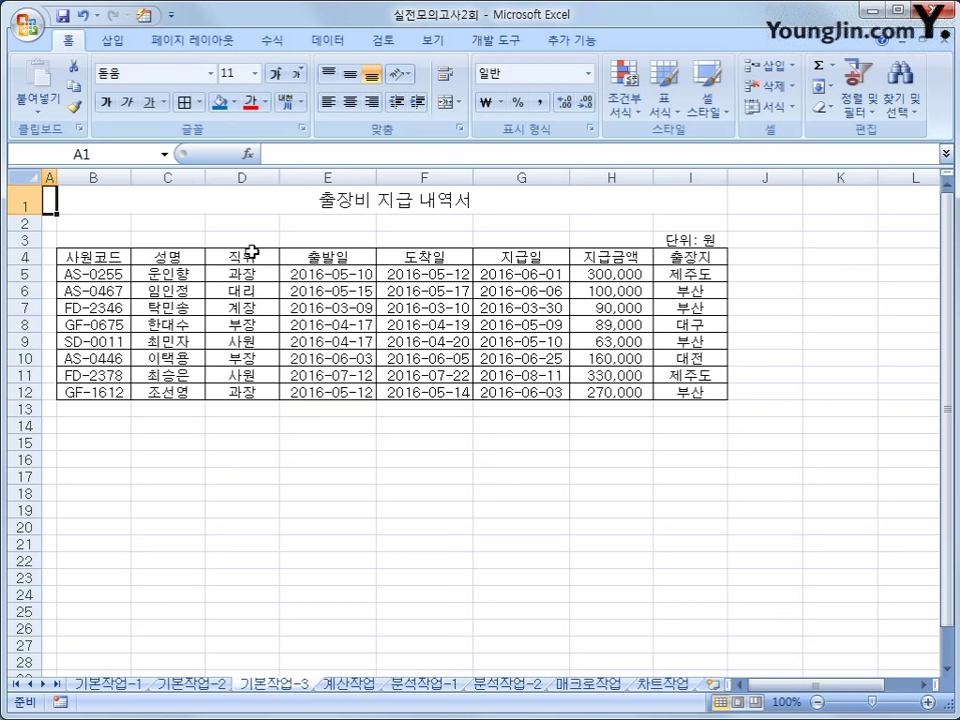
left_click_drag(253, 252, 252, 266)
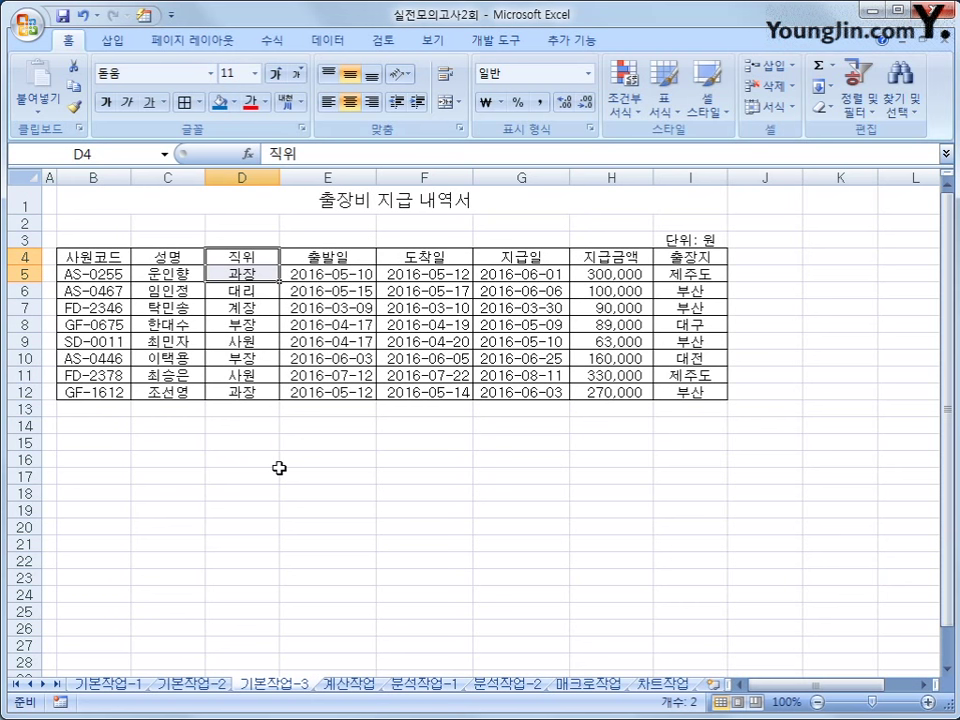
key("ctrl+c")
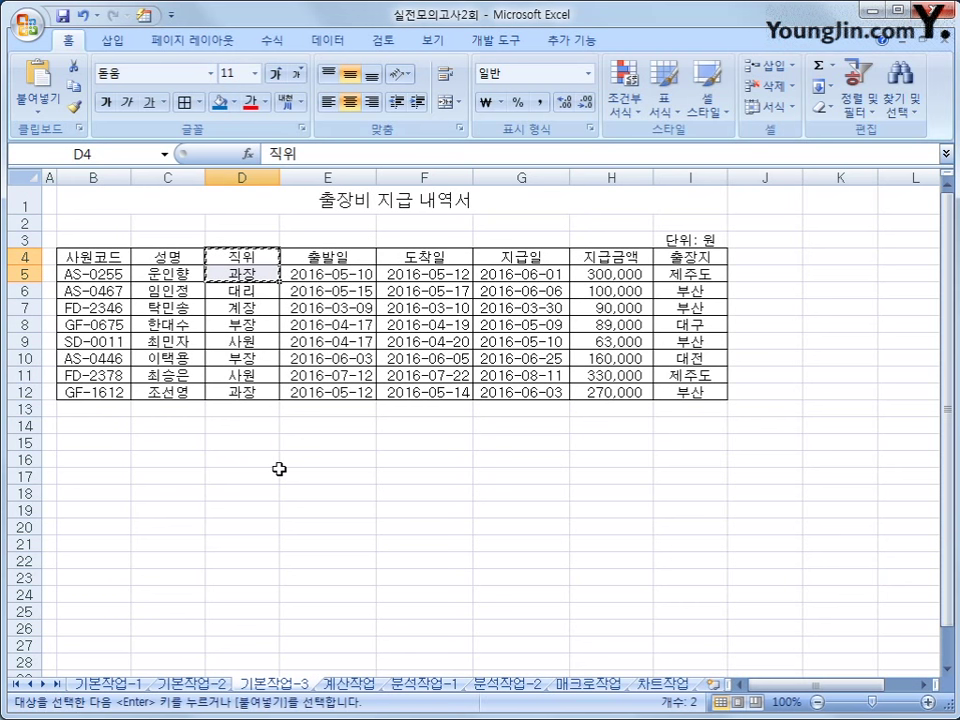
left_click(100, 448)
key("ctrl+v")
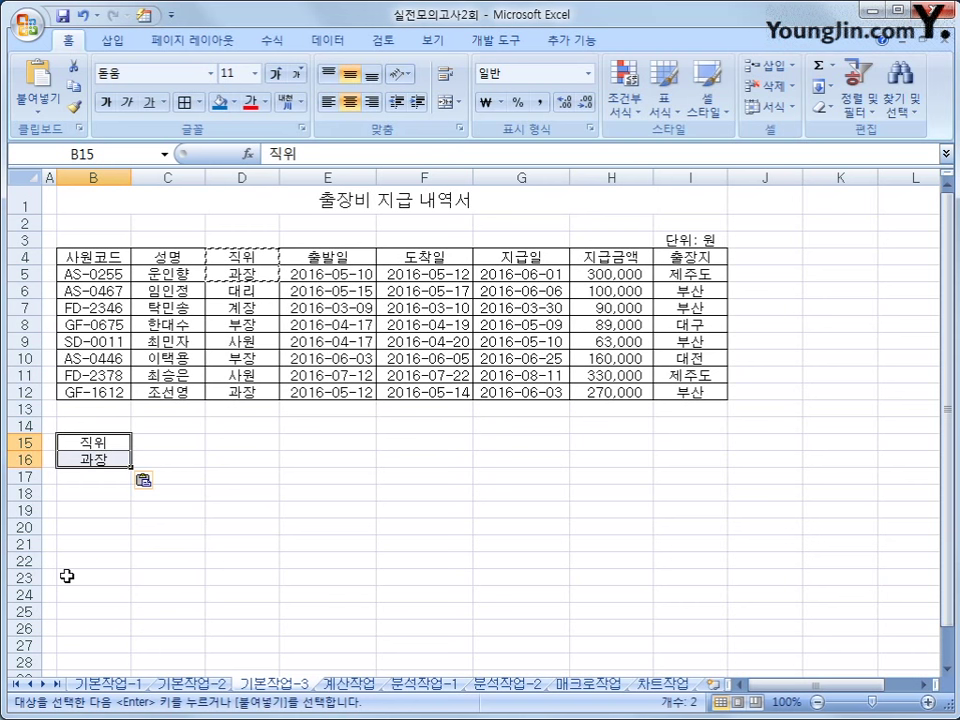
Copy the 지급금액 header from H4 to C15 beside the 직위 criteria header.
left_click(603, 258)
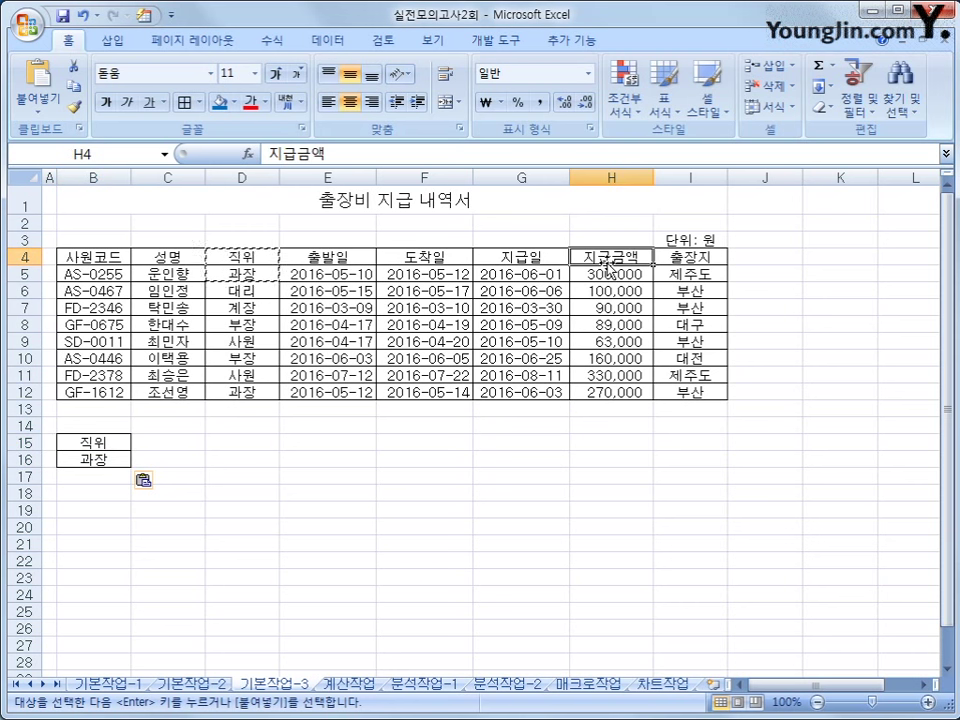
key("ctrl+c")
left_click(171, 445)
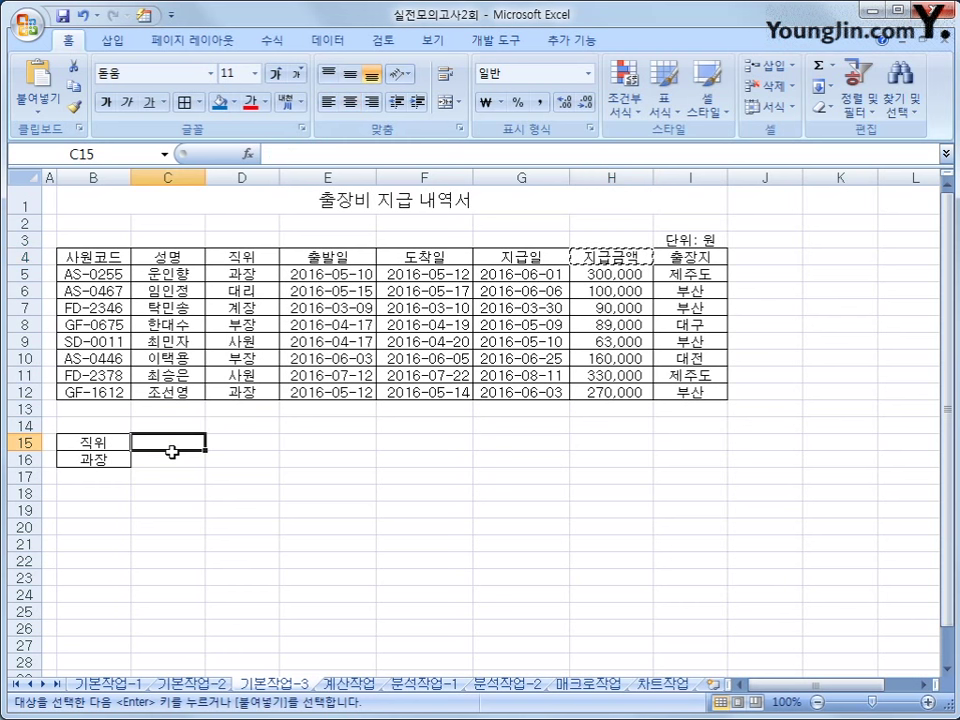
key("ctrl+v")
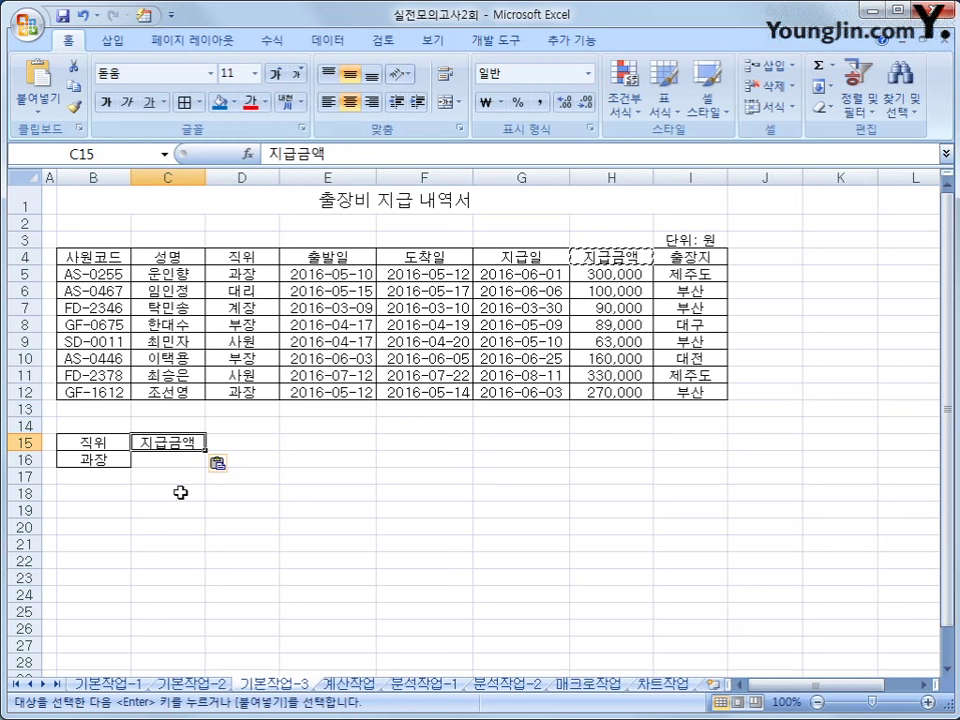
Enter the condition >=300000 in C17 under the 지급금액 criteria header.
left_click(183, 476)
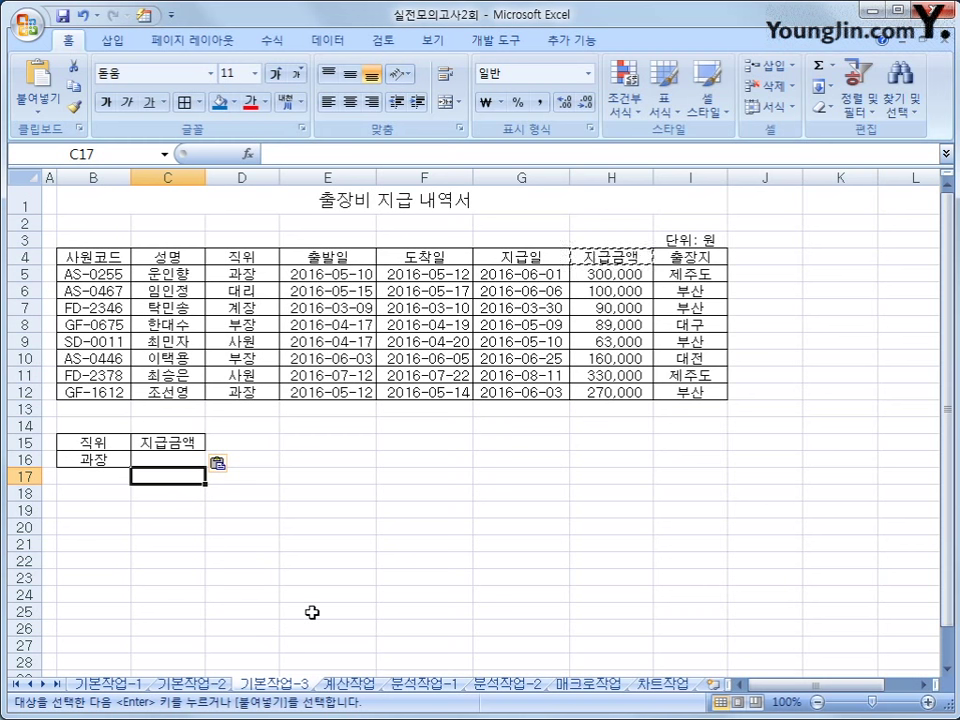
type(">=")
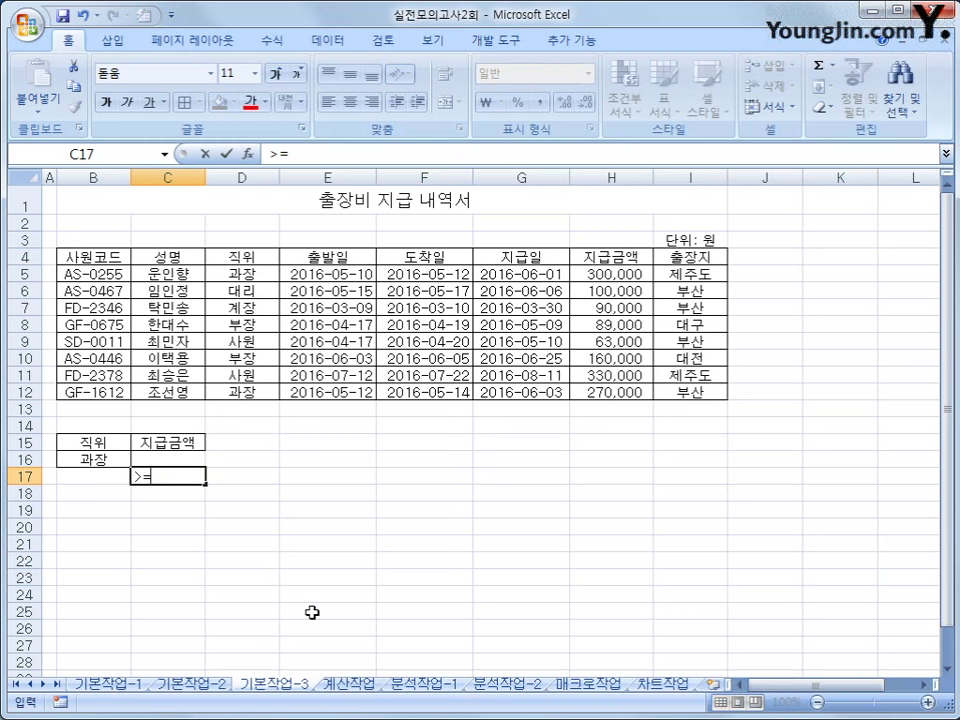
type("300000")
key("Return")
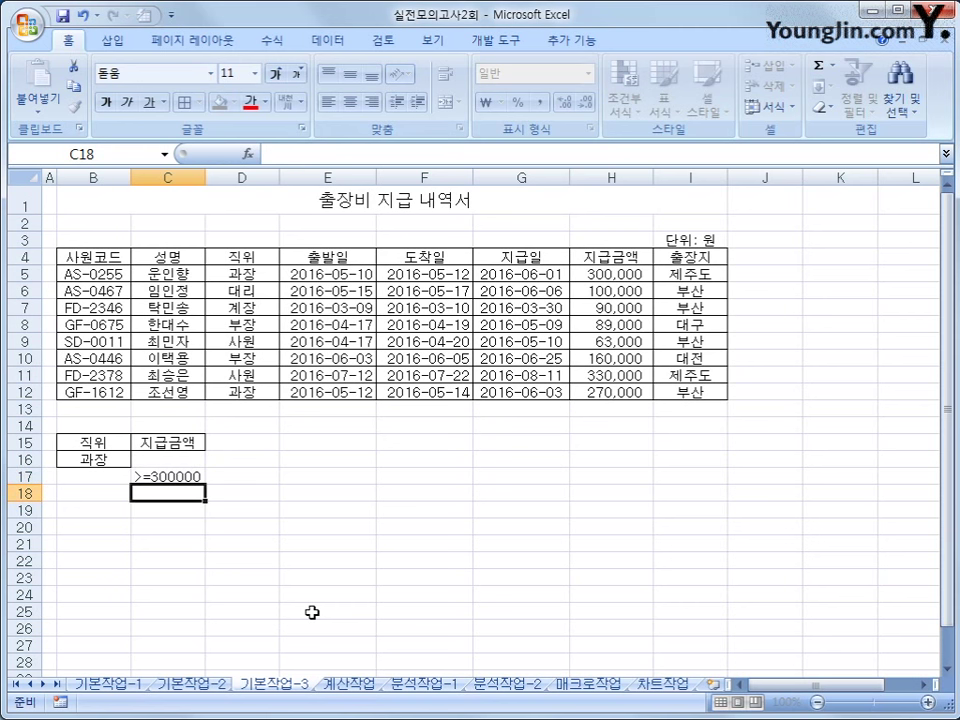
Move the >=300000 condition from C17 to C16, in the same row as 과장, and select B15:C16.
left_click(189, 475)
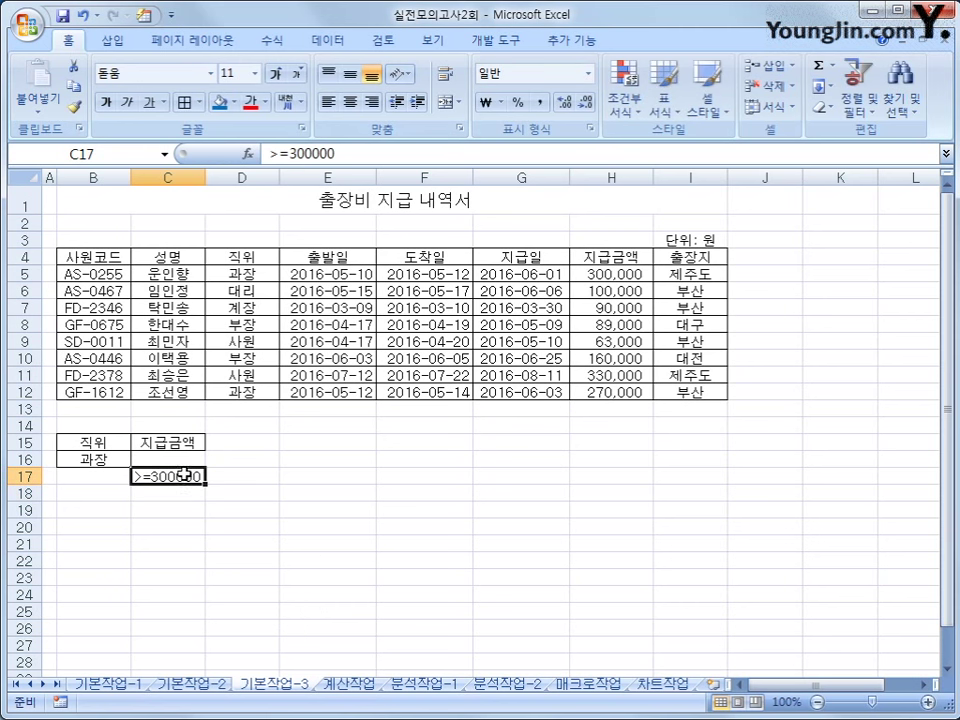
mouse_move(189, 475)
left_mouse_down()
mouse_move(197, 482)
mouse_move(186, 460)
left_mouse_up()
left_click(216, 510)
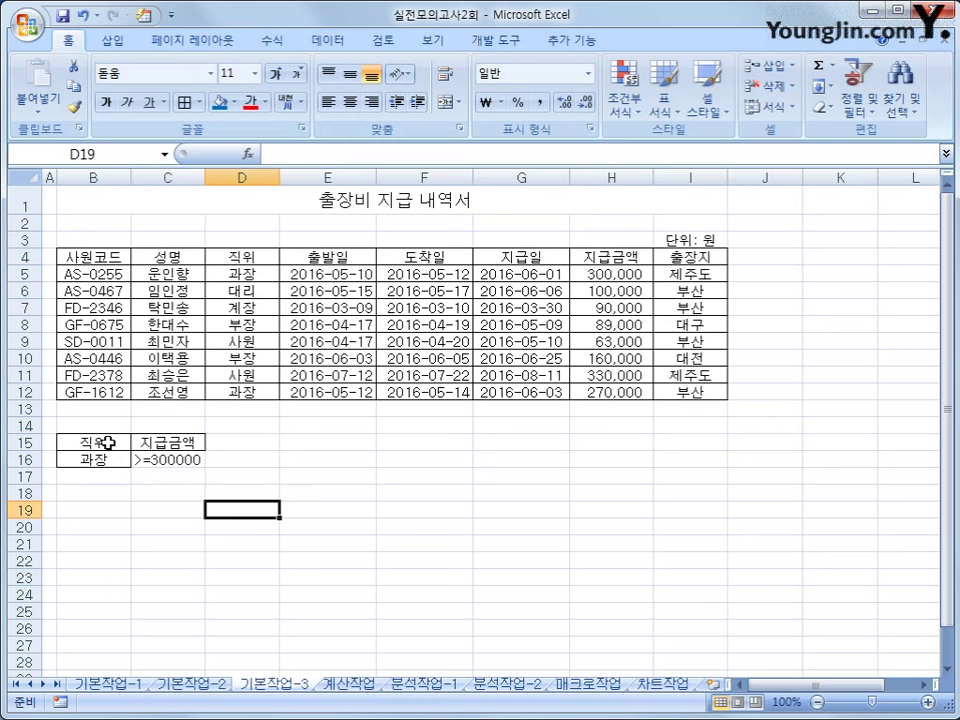
left_click_drag(120, 444, 186, 460)
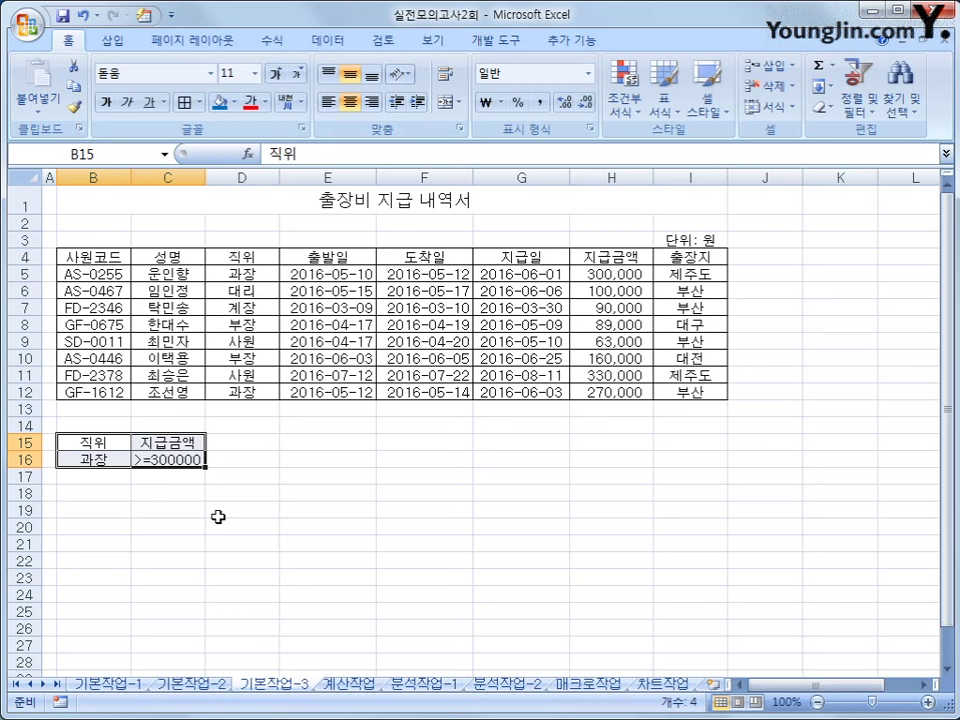
Move the >=300000 condition from C16 back to C17, one row below 과장, and select B15:B16.
left_click(182, 462)
left_click_drag(180, 467, 188, 488)
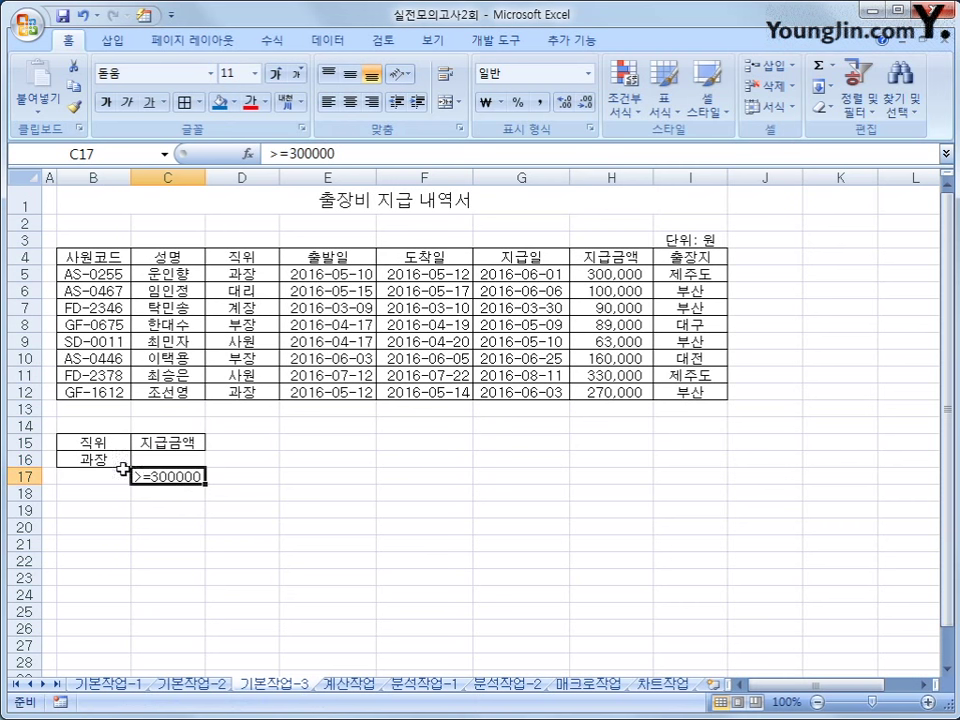
left_click_drag(93, 442, 113, 459)
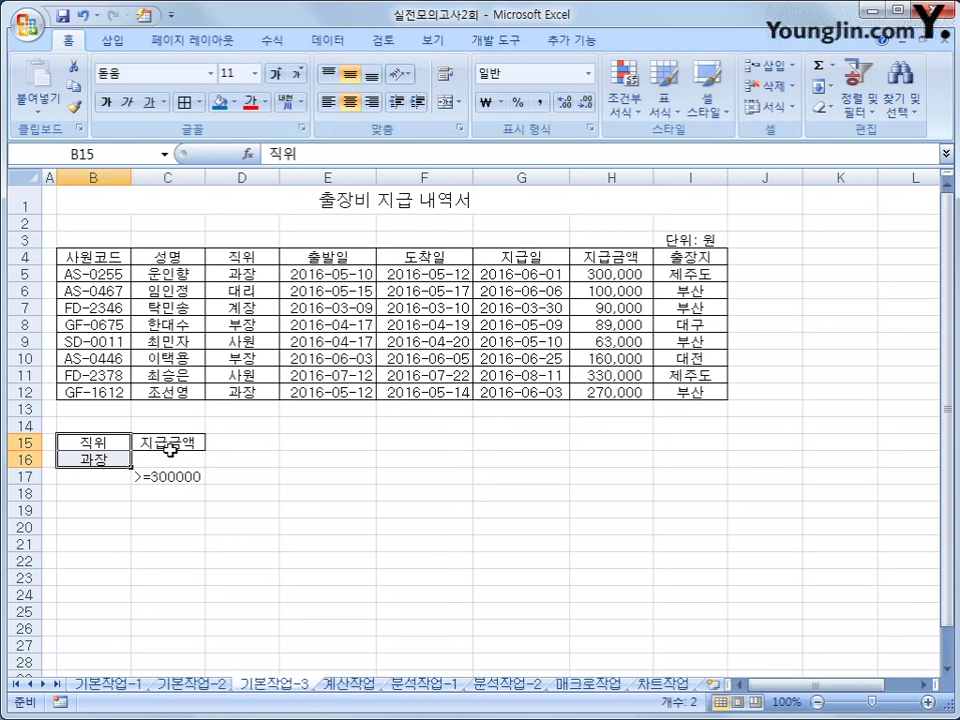
Start an advanced filter on the travel expense table B4:I12 and set its criteria range to B15:C17.
left_click(170, 449)
left_click(160, 476)
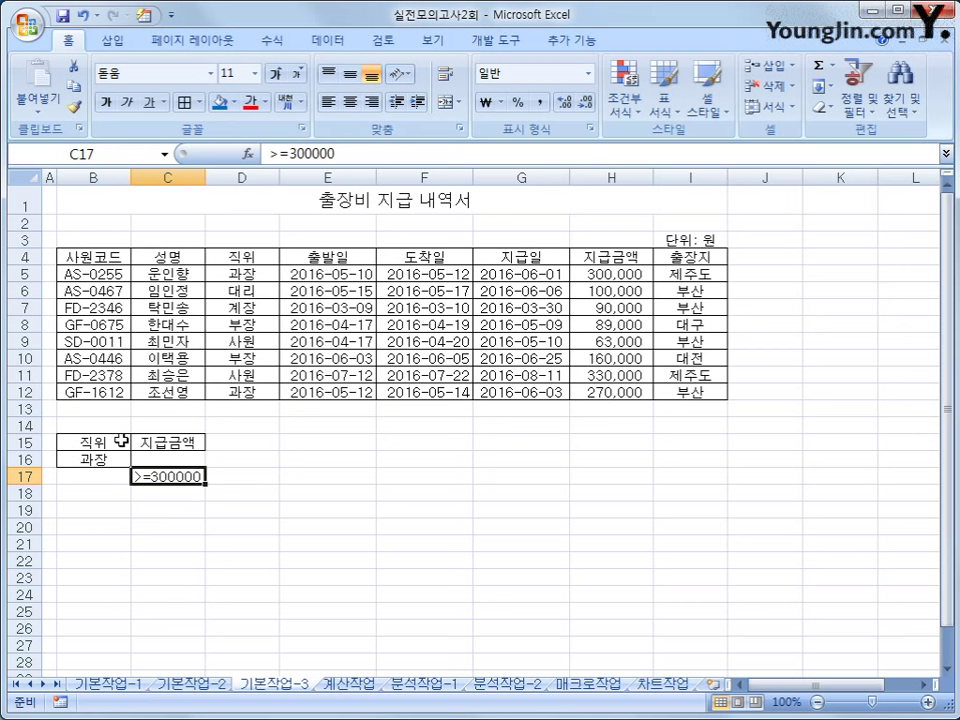
left_click(101, 274)
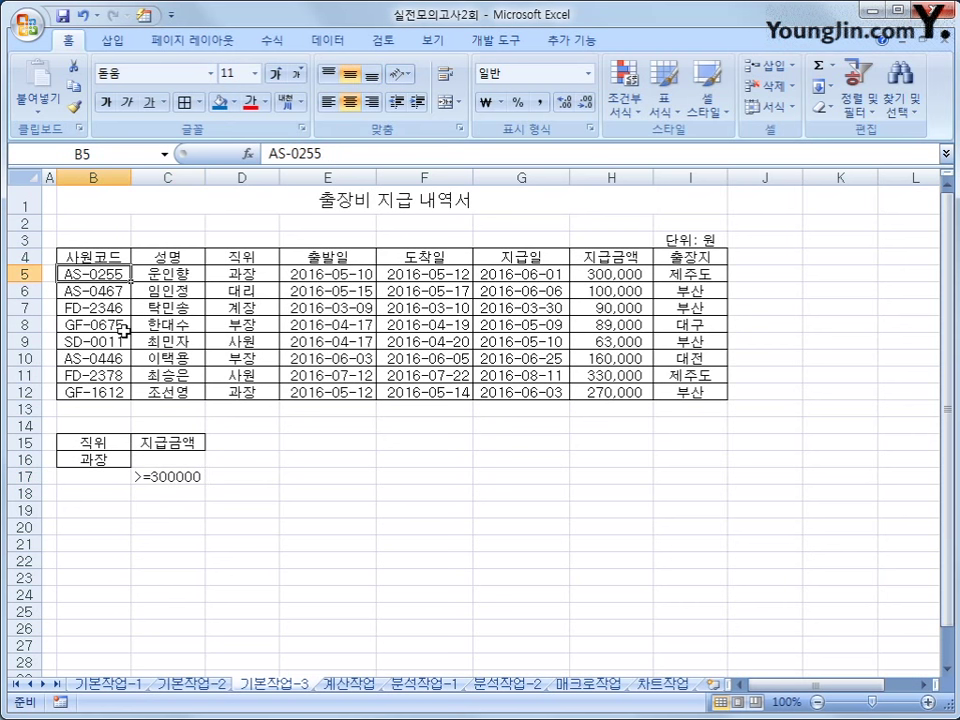
left_click(328, 41)
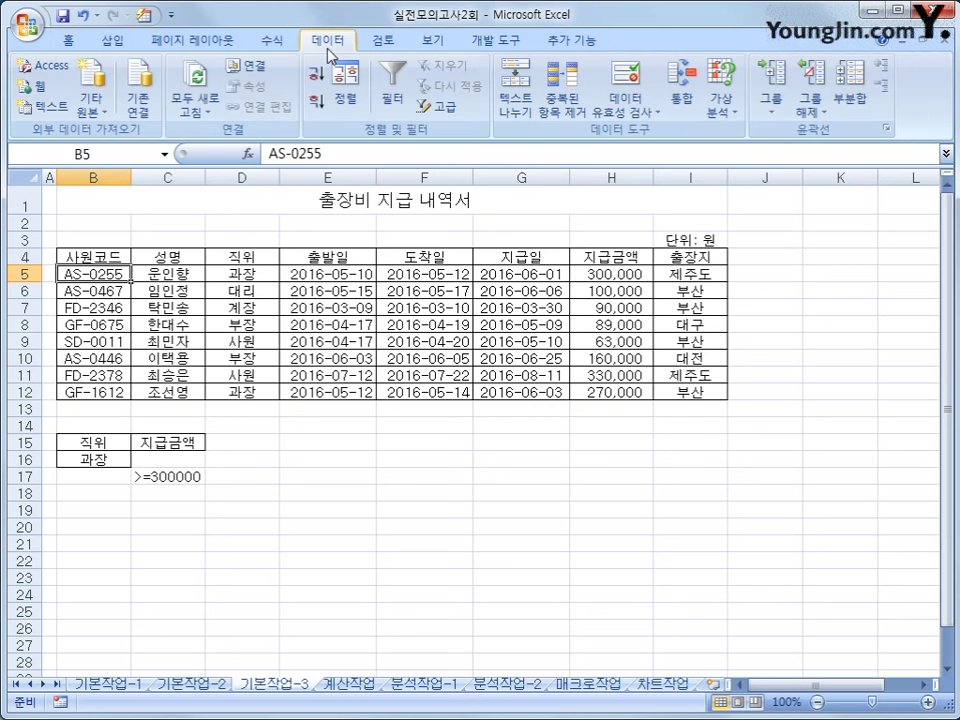
left_click(436, 108)
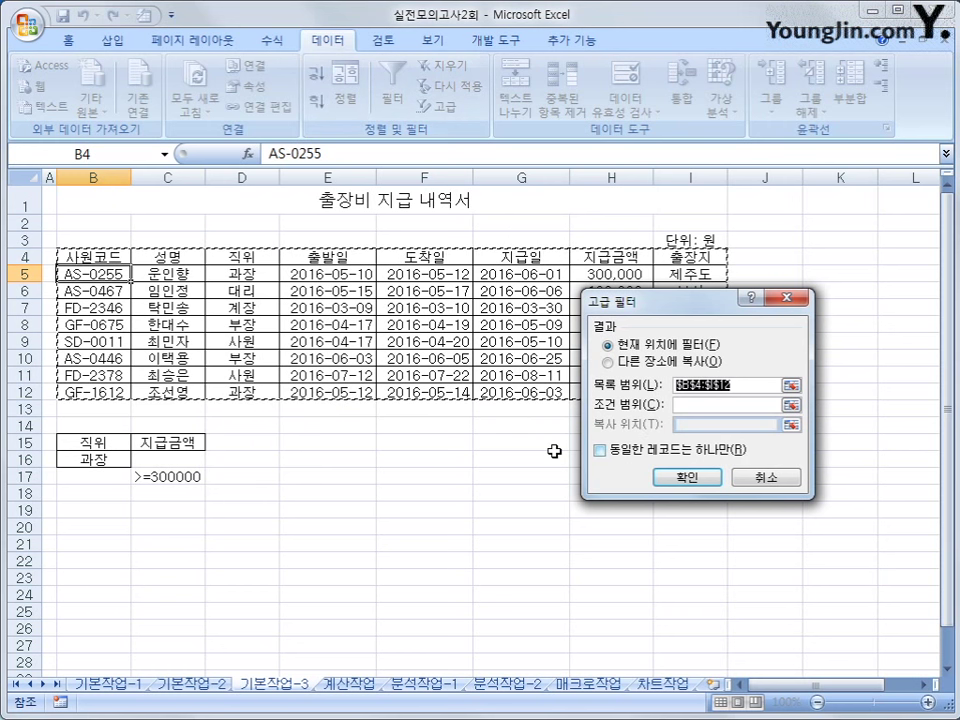
left_click(690, 405)
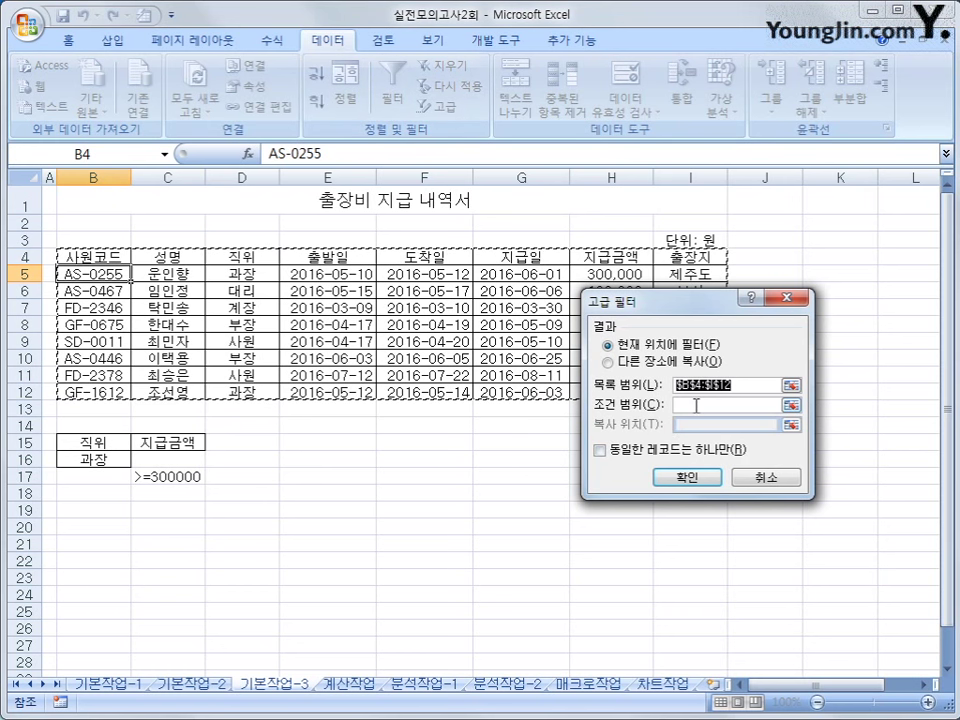
left_click_drag(90, 441, 171, 477)
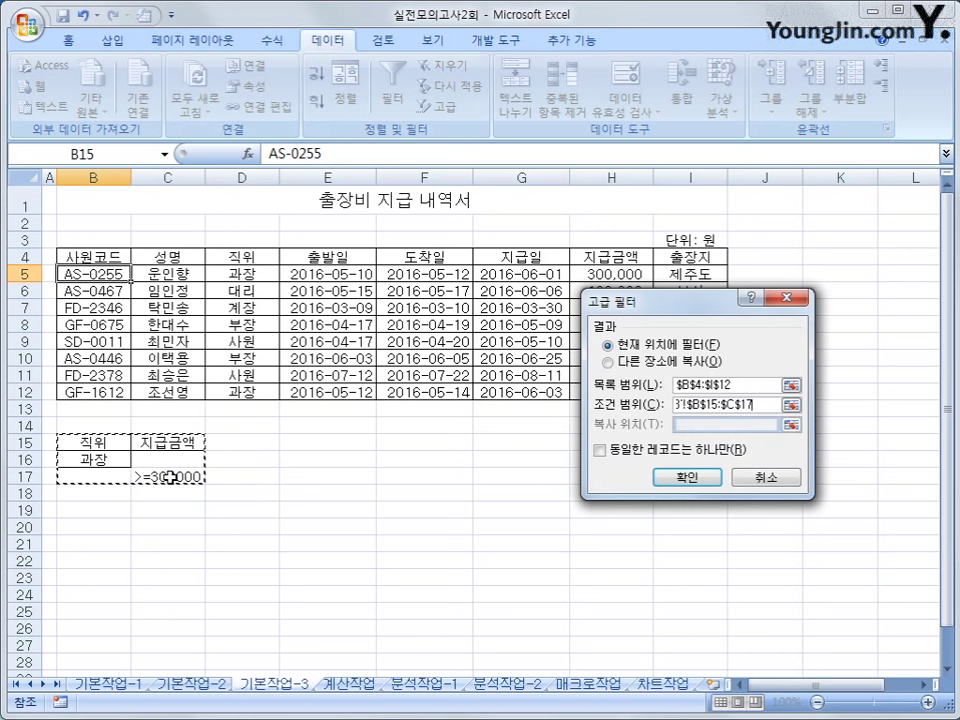
Copy the filtered records to another location starting at B20, and check the 직위 and 지급금액 values in the extracted rows.
left_click(608, 363)
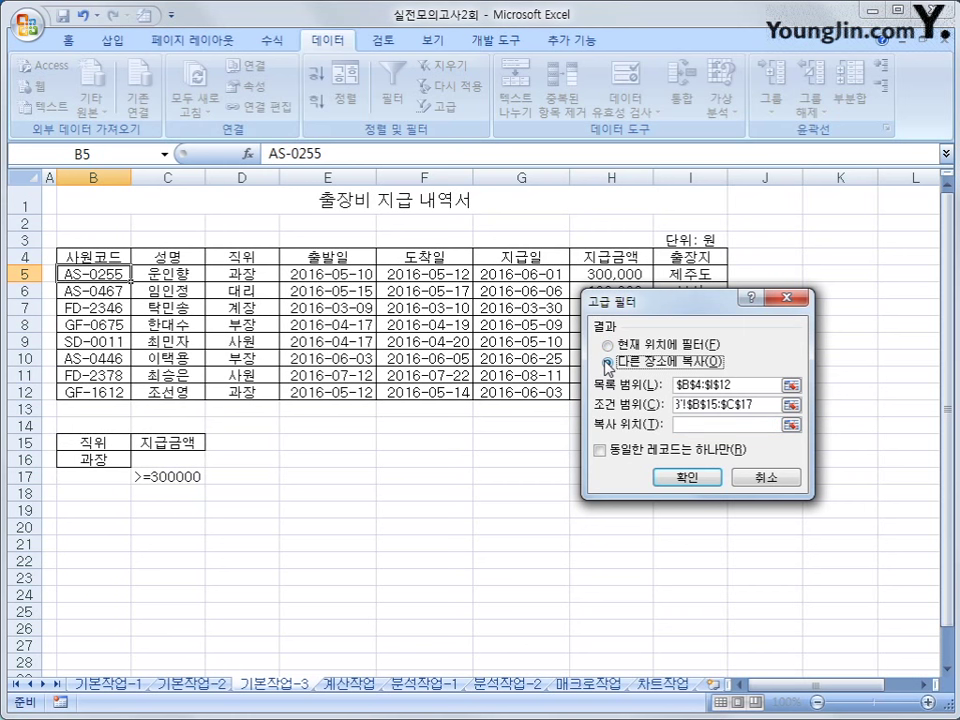
left_click(701, 425)
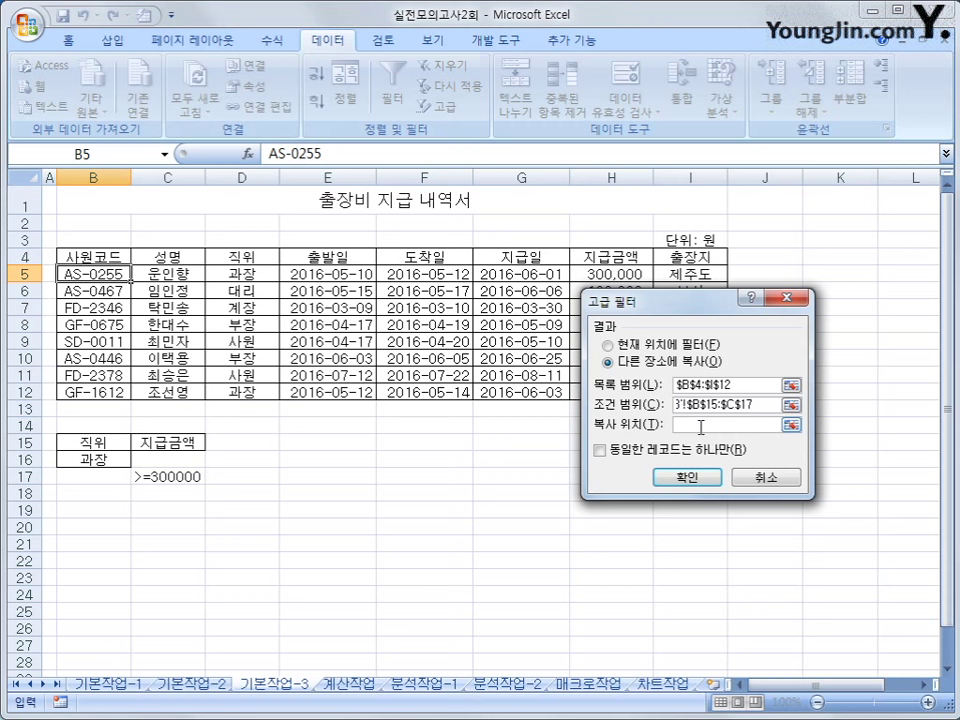
left_click(98, 527)
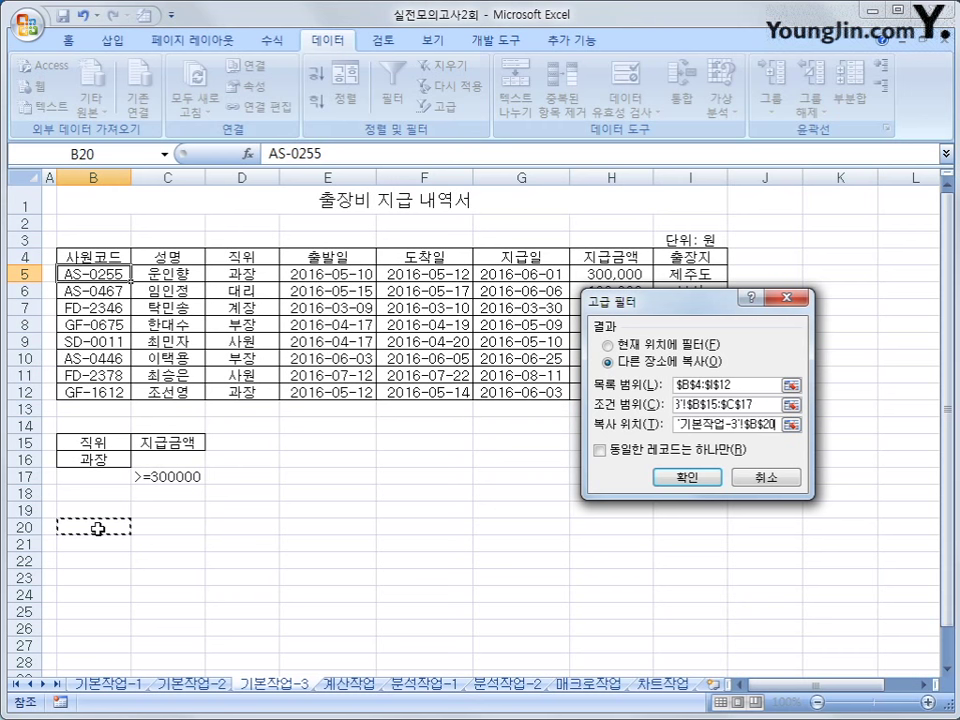
left_click(704, 476)
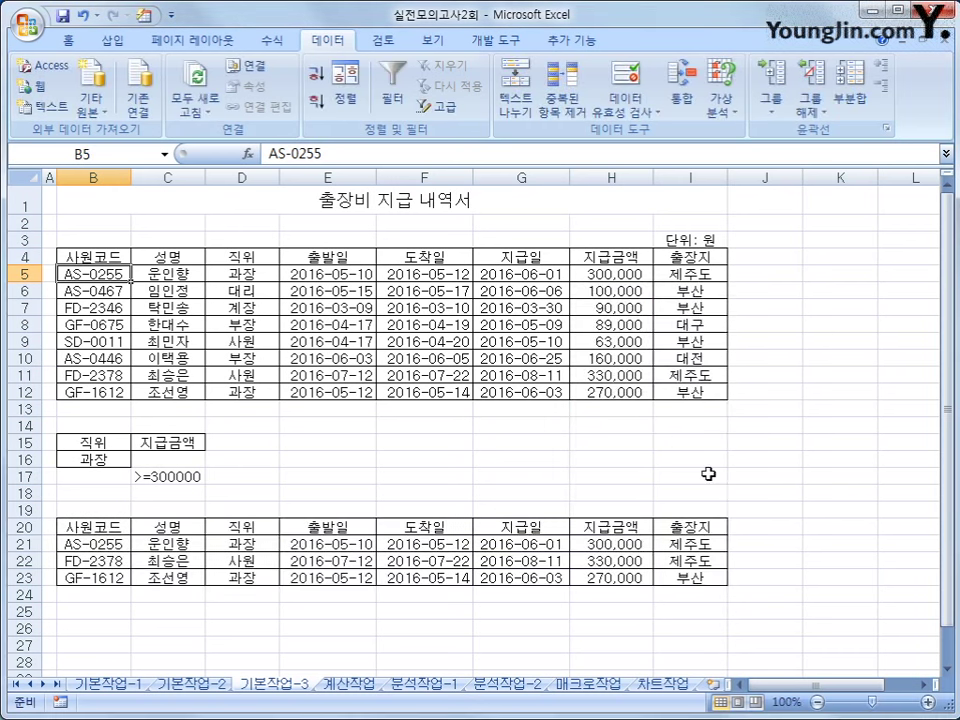
left_click(250, 545)
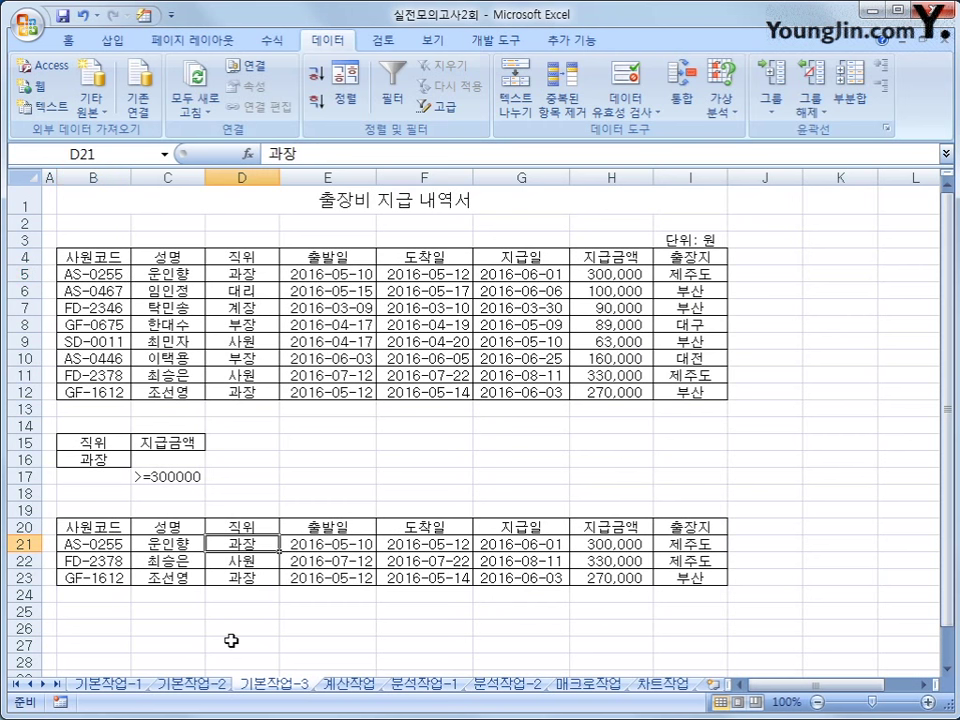
left_click(252, 579)
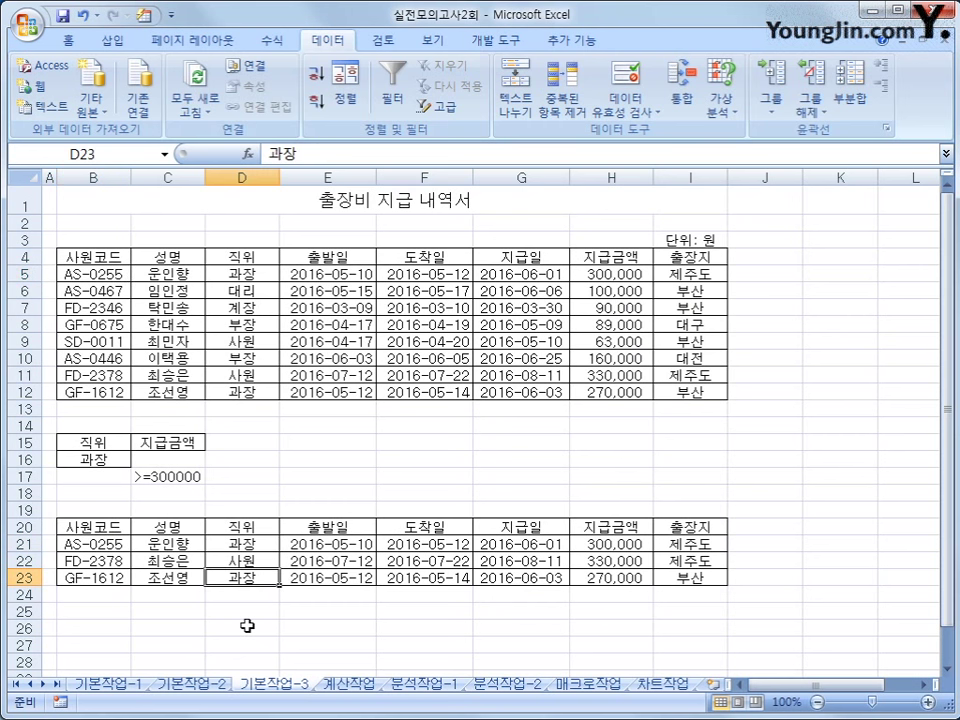
left_click(246, 561)
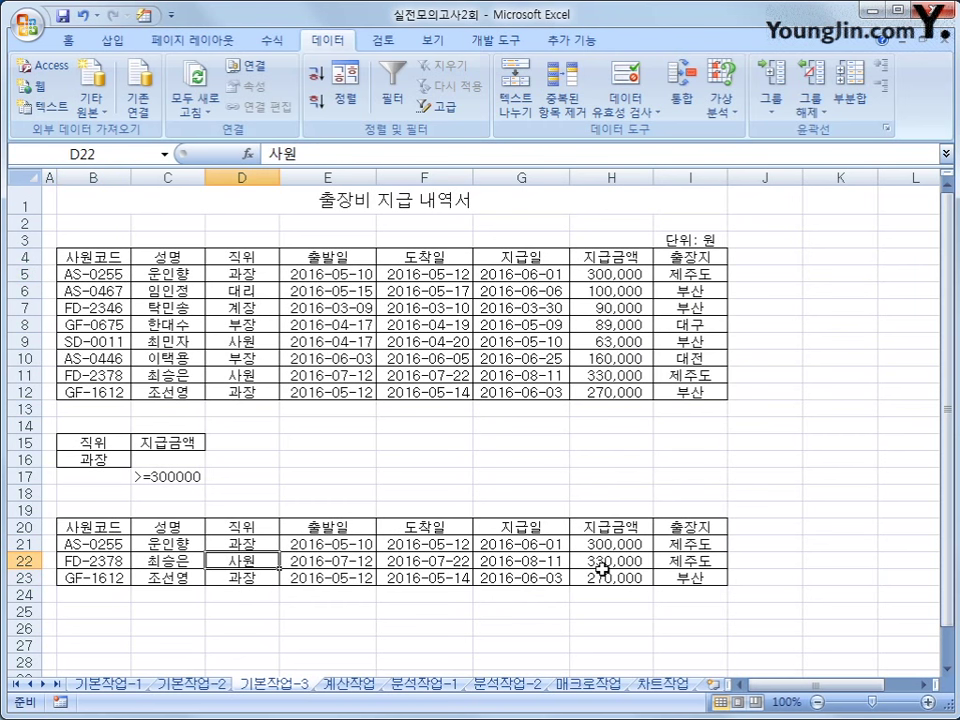
left_click(603, 565)
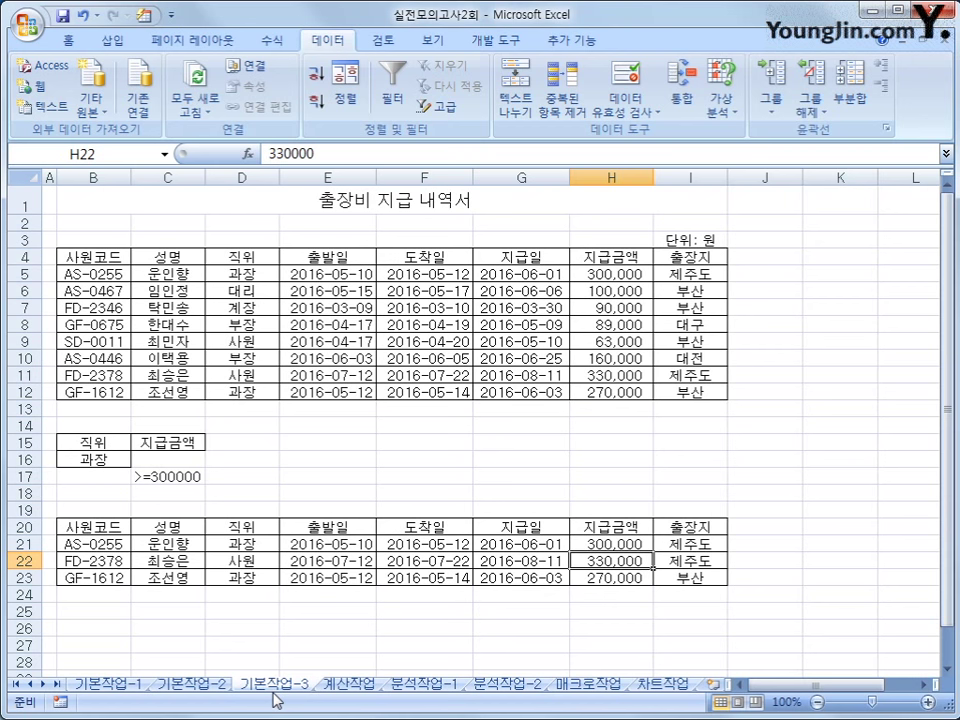
Switch to the 계산작업 sheet and select C3, the first 상태 cell of 표1, after reviewing the 비율 values.
left_click(337, 686)
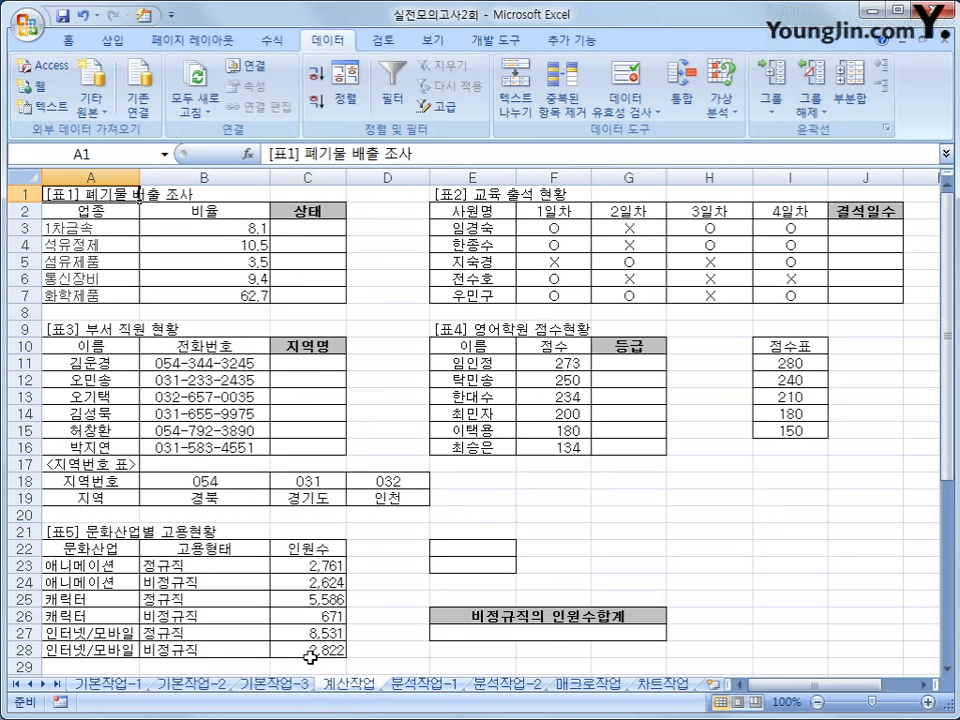
left_click(327, 231)
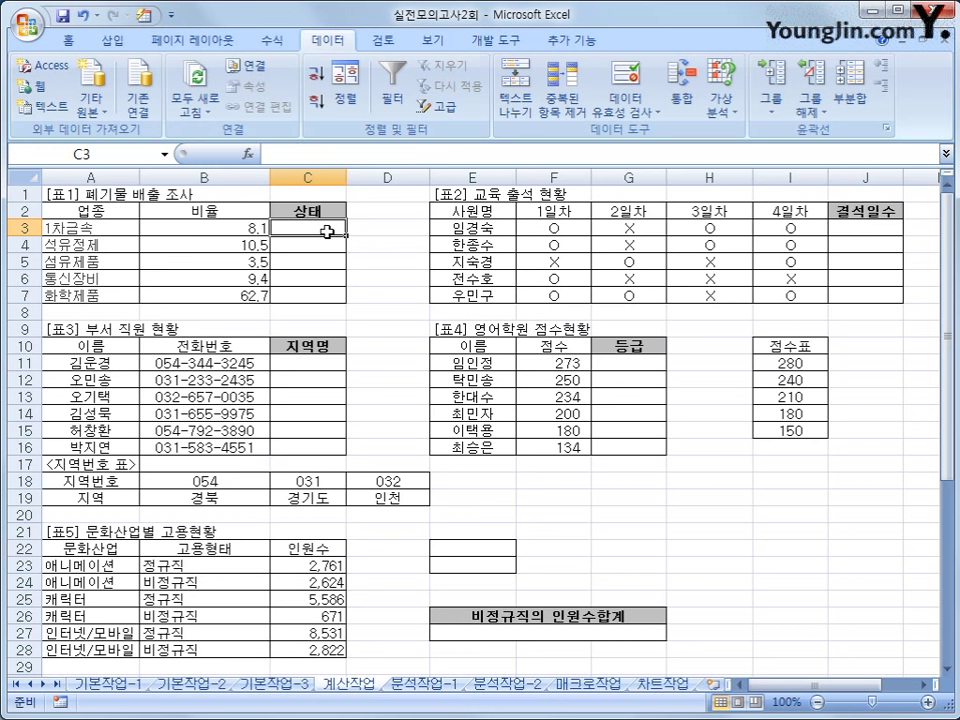
left_click_drag(250, 228, 243, 296)
left_click(298, 240)
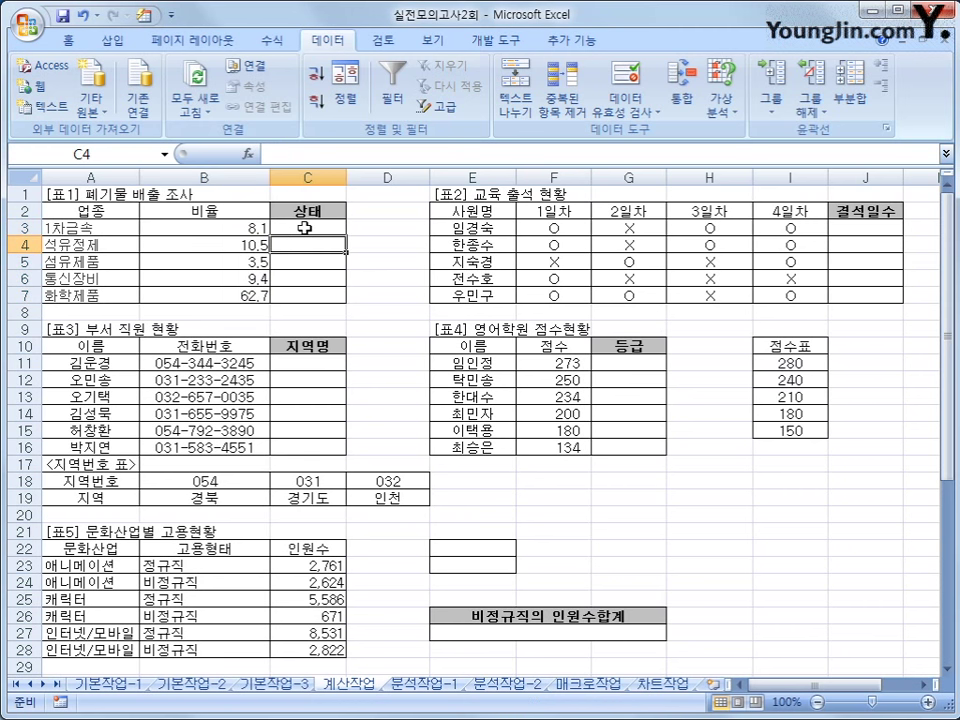
left_click(311, 222)
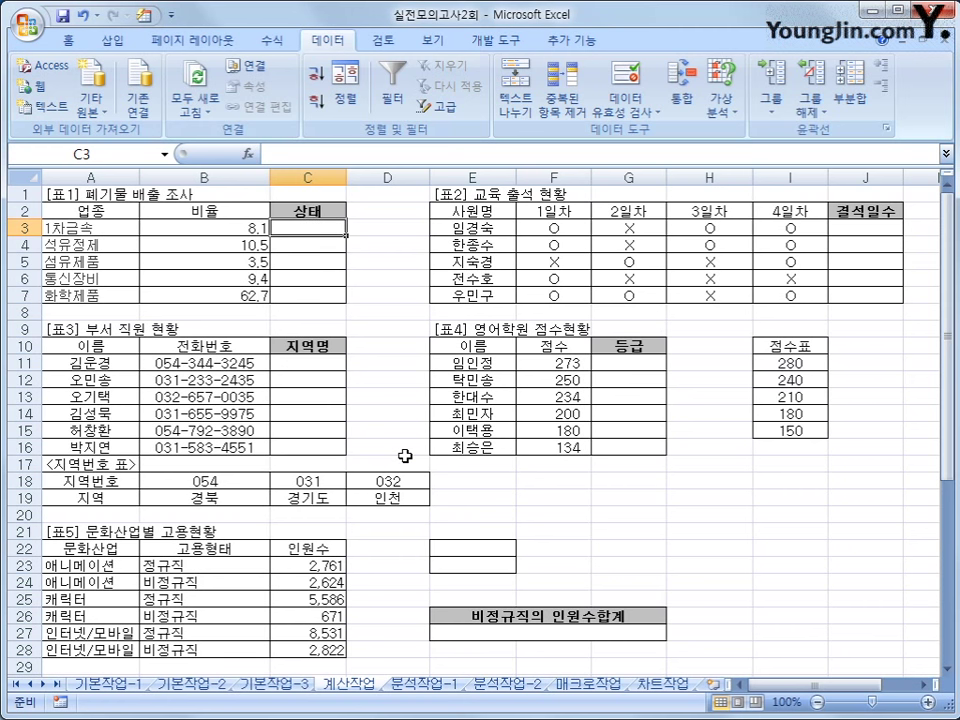
Enter the formula =RANK(B3,$B$3:$B$7) in C3 to rank the first 비율 value.
type("=ㄱ")
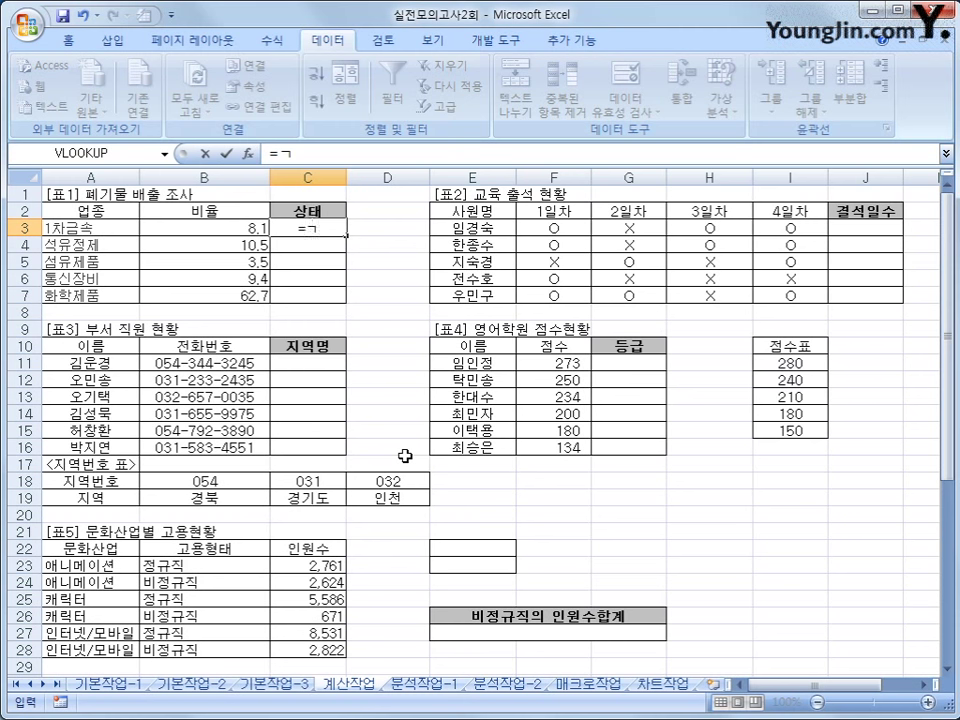
key("BackSpace")
type("ra")
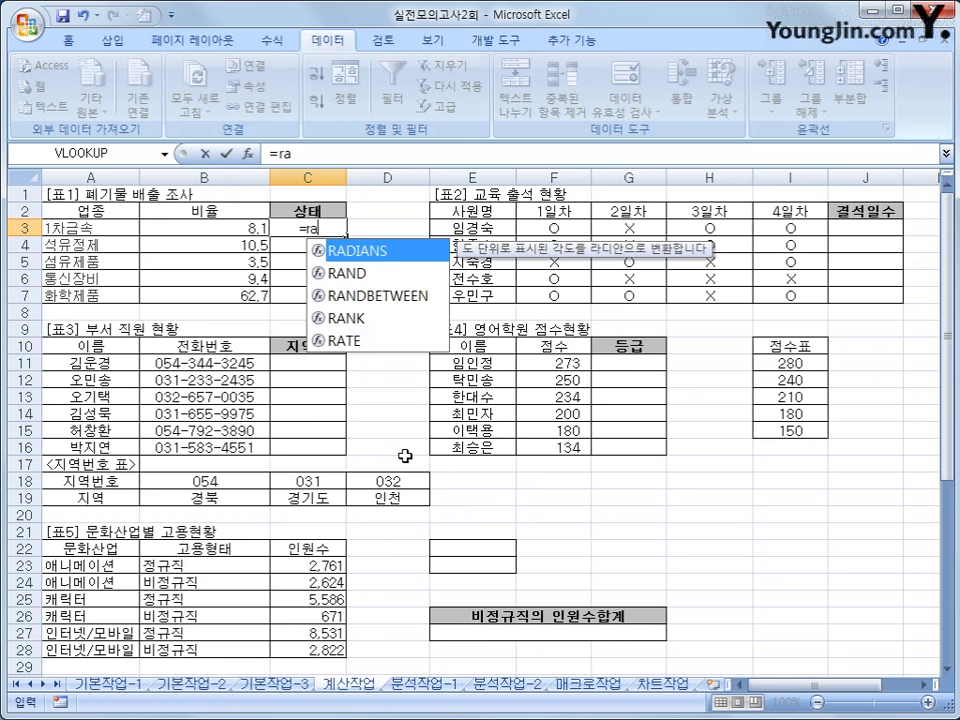
type("nk")
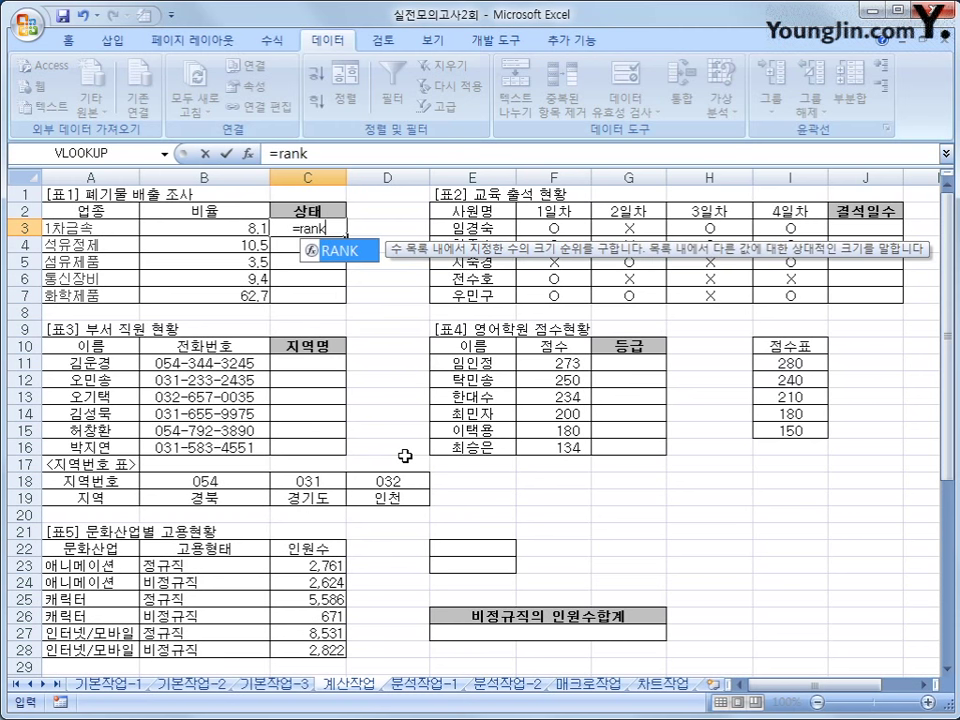
key("Tab")
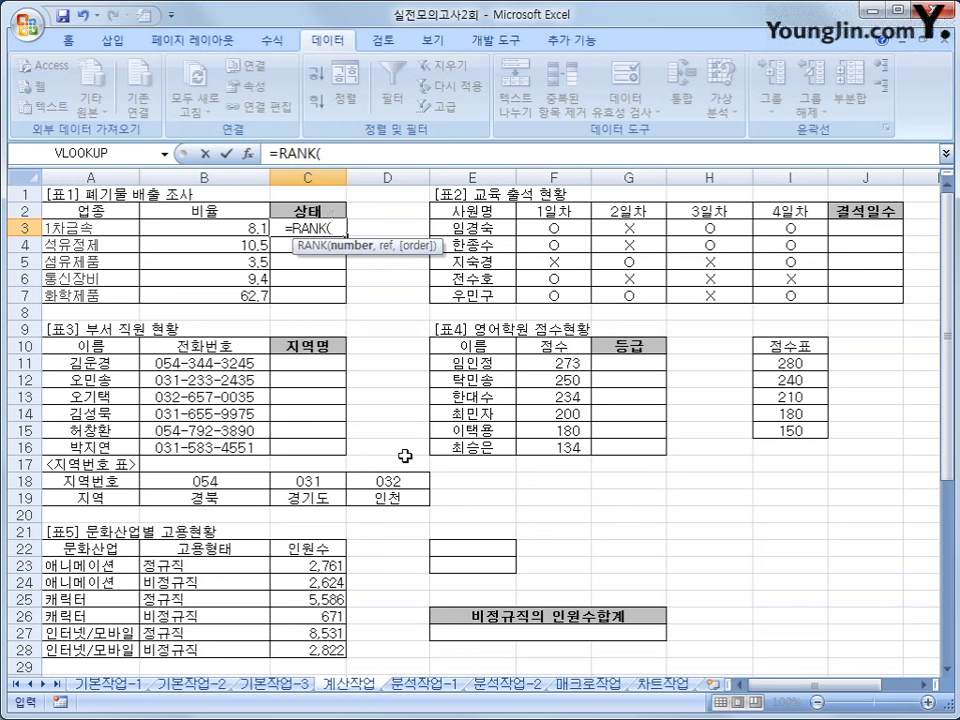
left_click(243, 227)
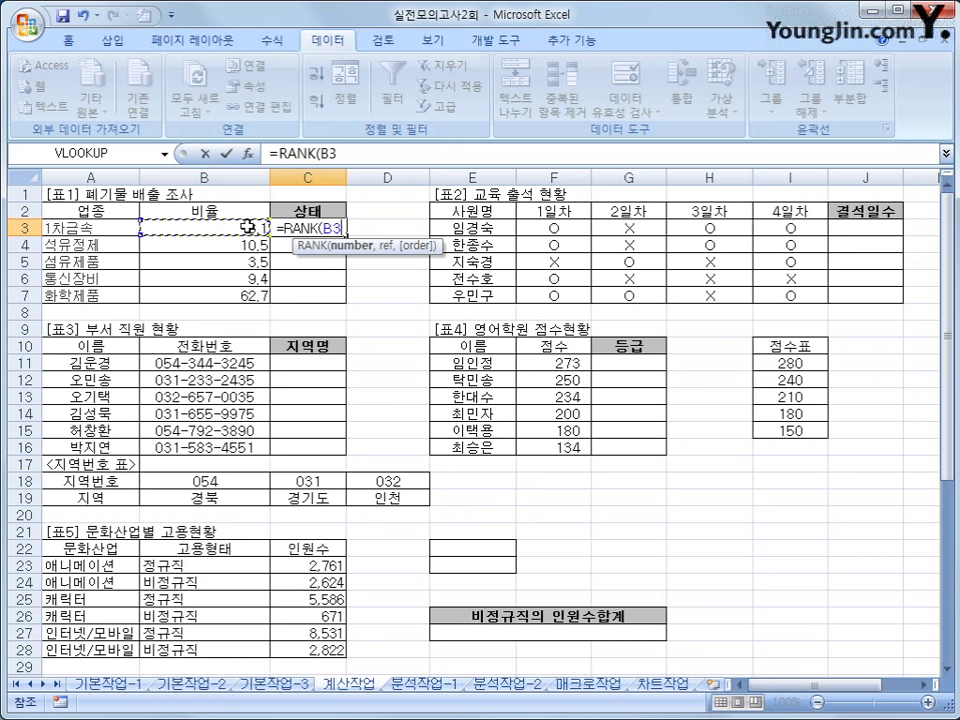
type(",")
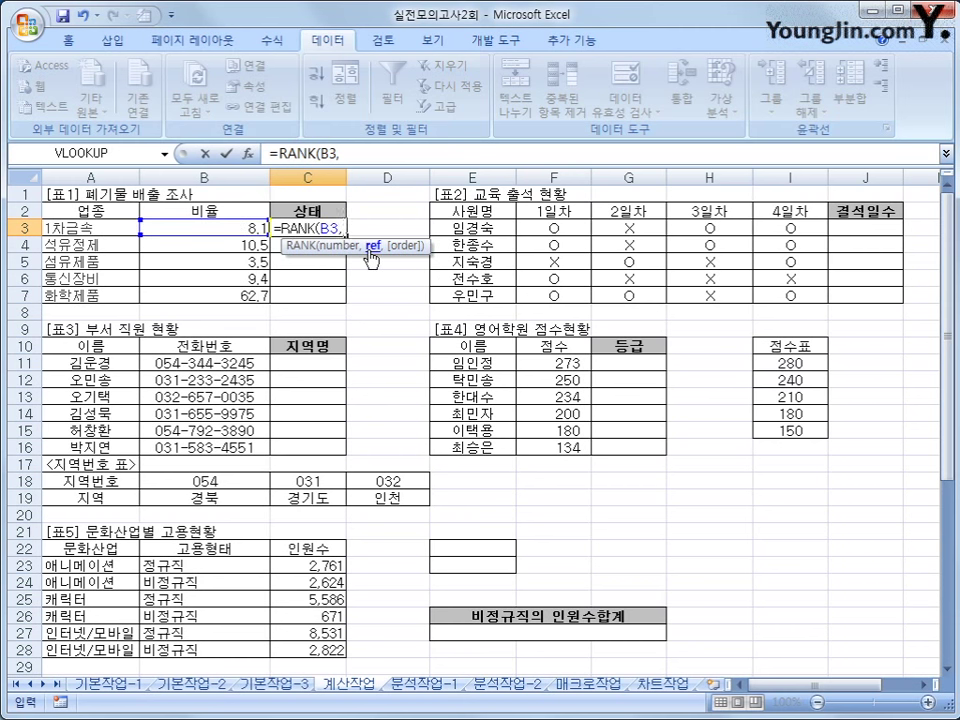
left_click_drag(242, 228, 242, 298)
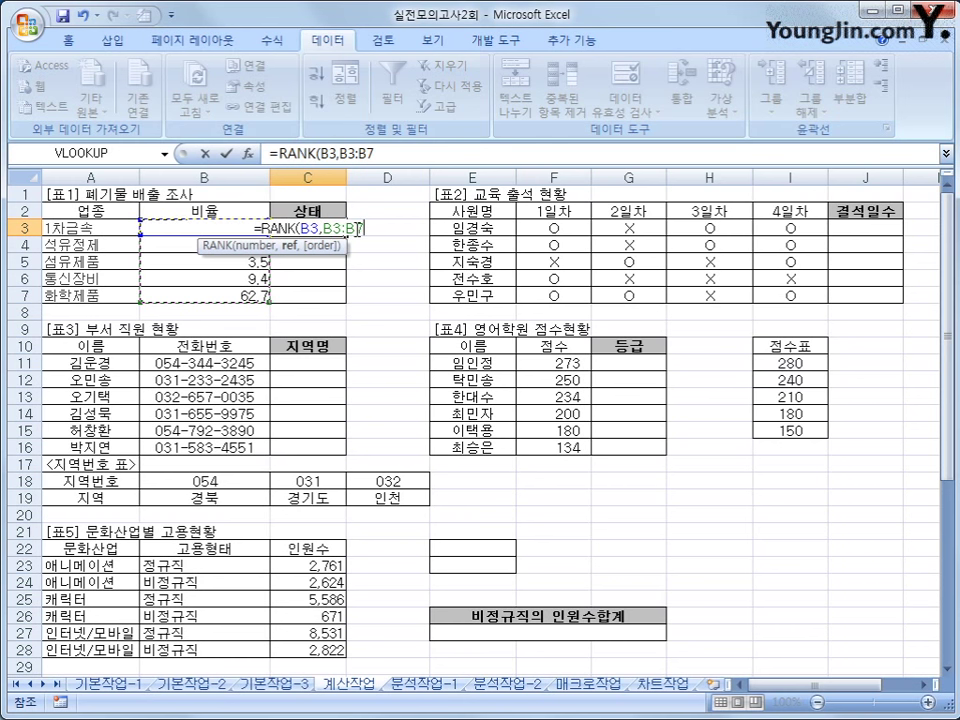
key("F4")
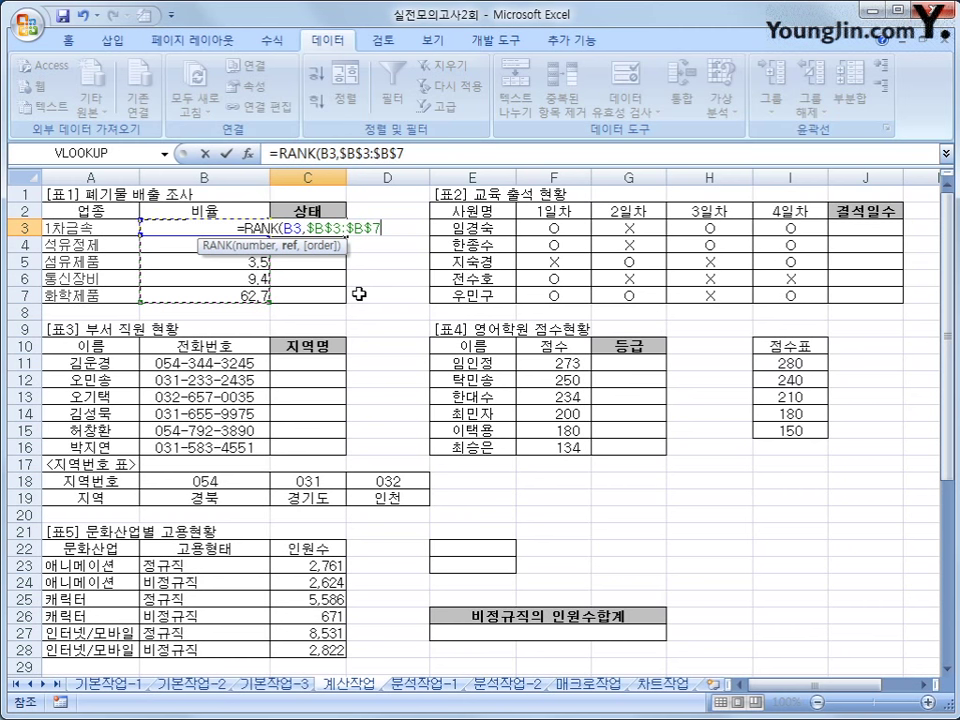
type(")")
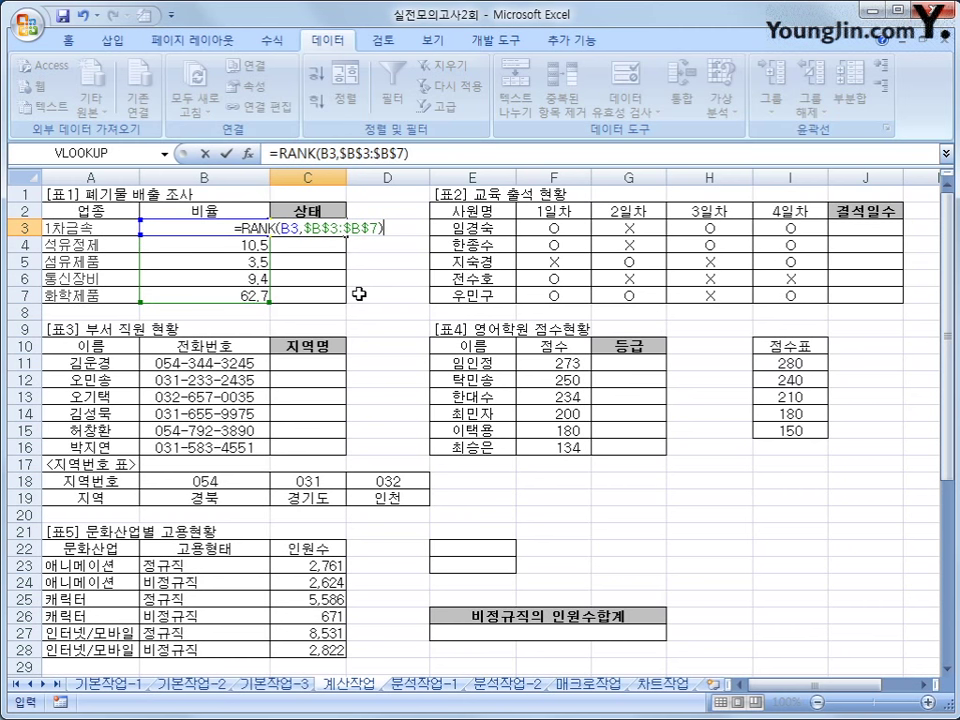
key("Return")
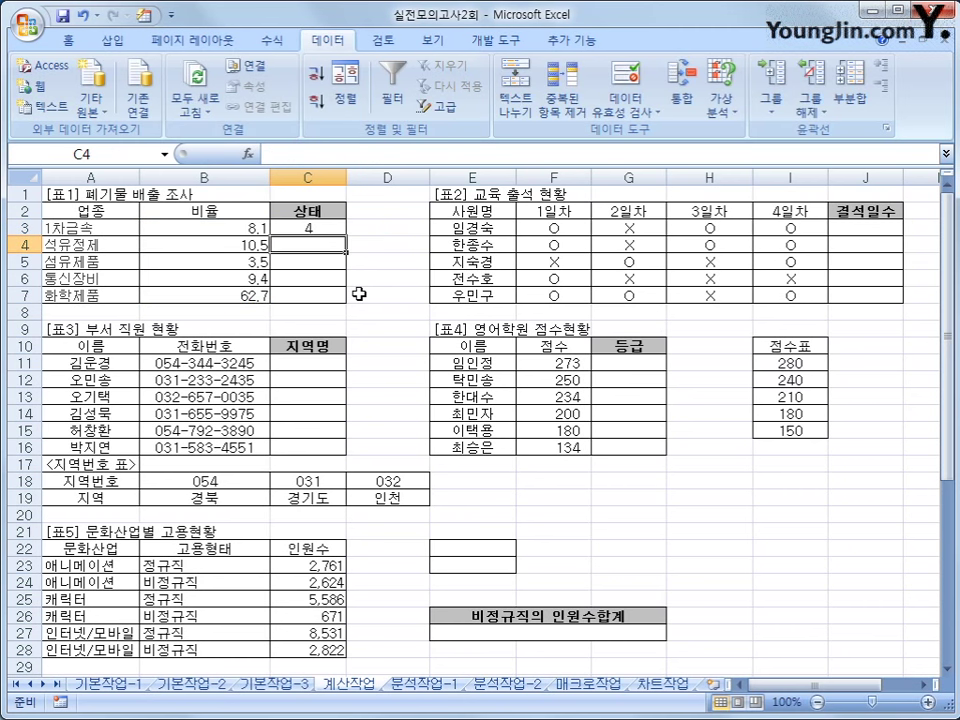
Fill the RANK formula from C3 down to C7 and check the copied cells.
left_click(326, 228)
left_click_drag(344, 238, 340, 300)
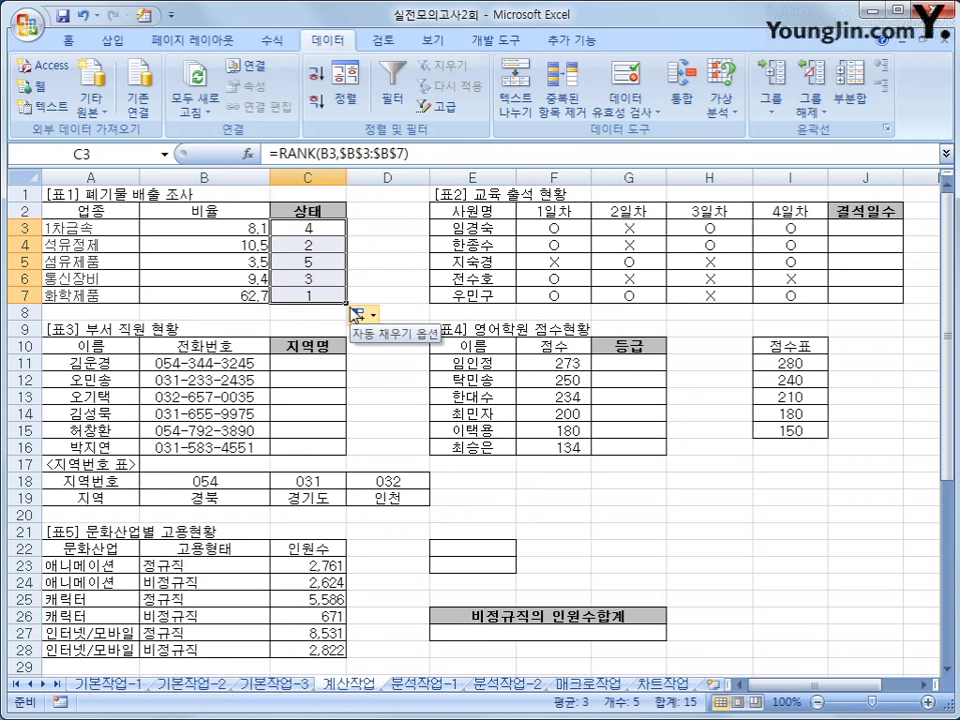
left_click(326, 293)
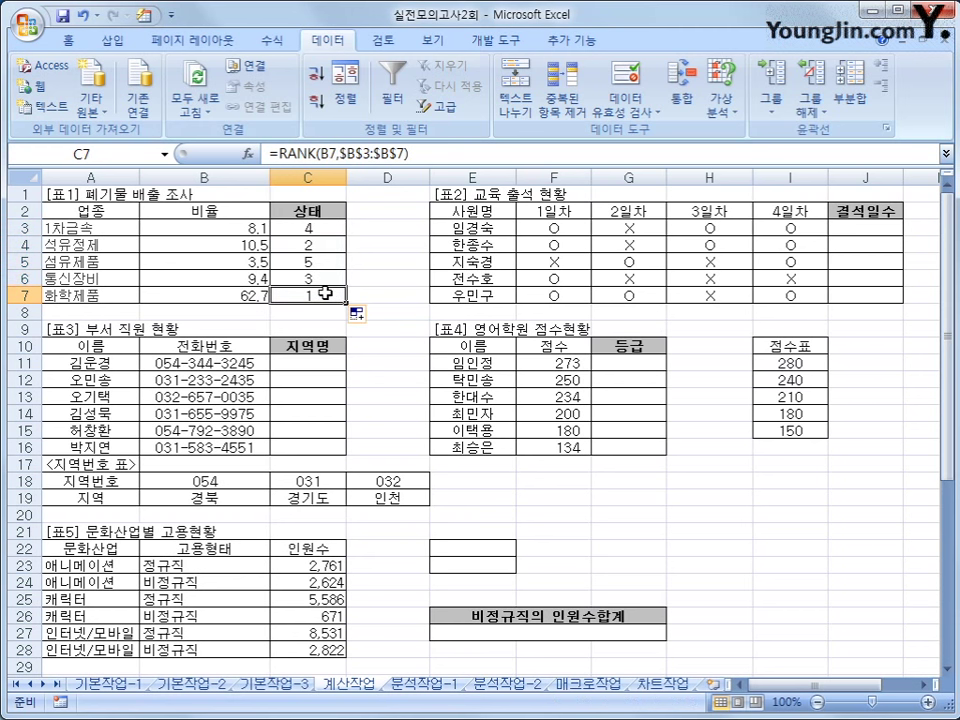
left_click(318, 244)
Cut the RANK expression out of C3's formula and reinsert it as the index argument of a new CHOOSE function.
left_click(325, 228)
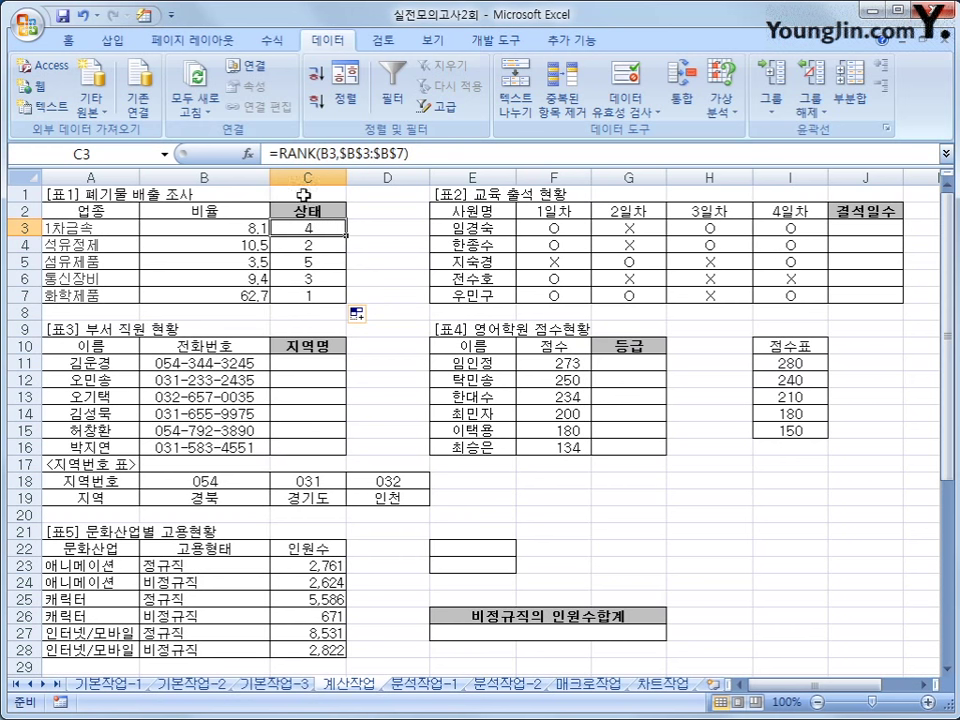
left_click_drag(280, 153, 447, 153)
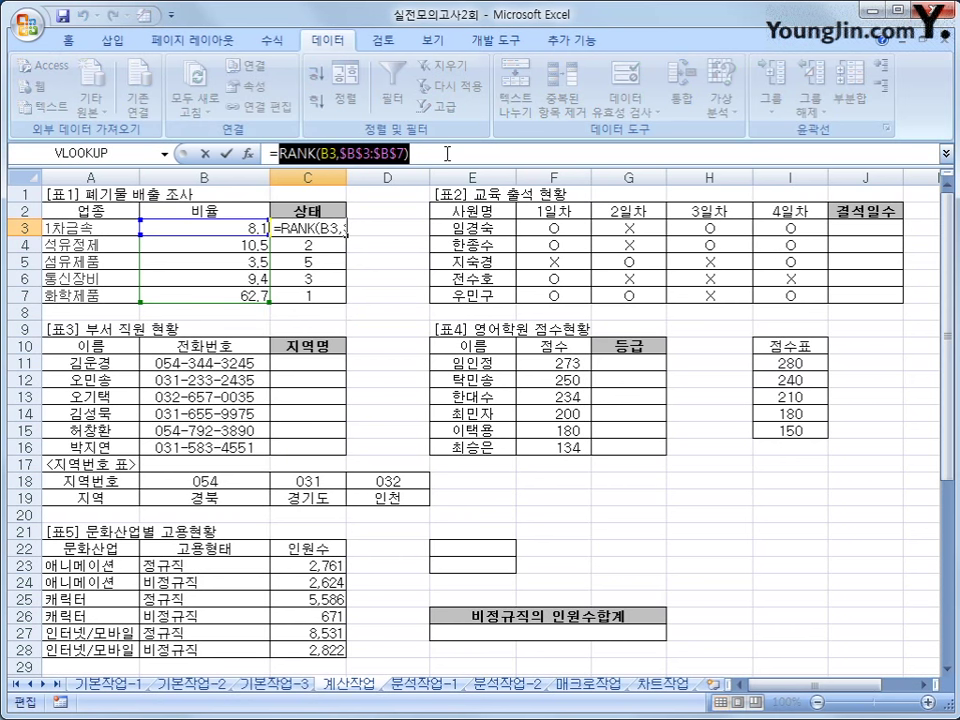
right_click(447, 153)
left_click(457, 167)
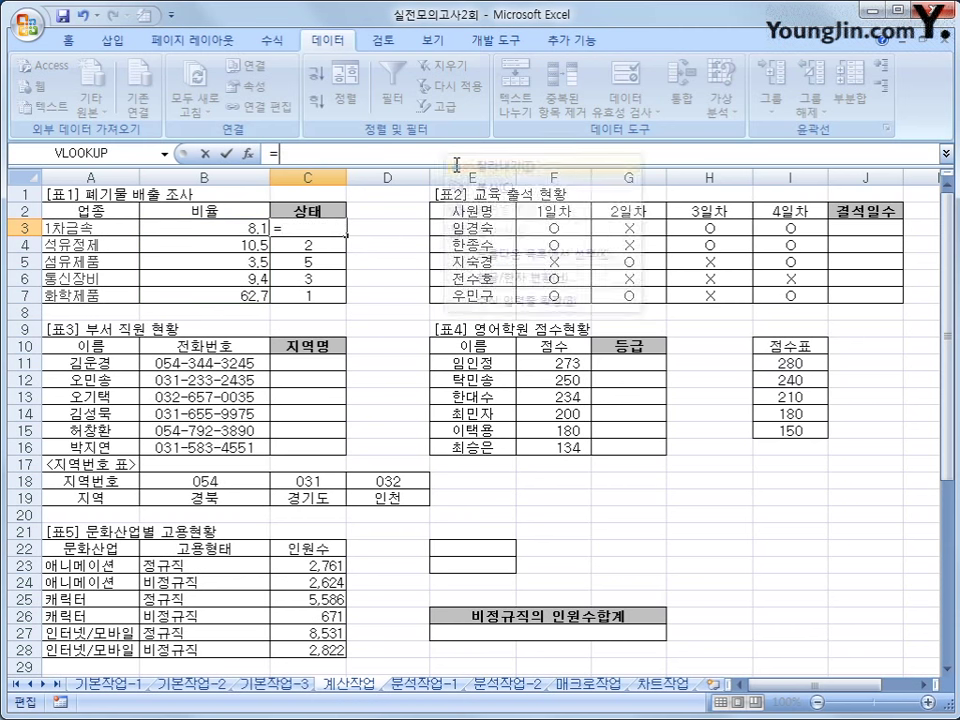
type("ch")
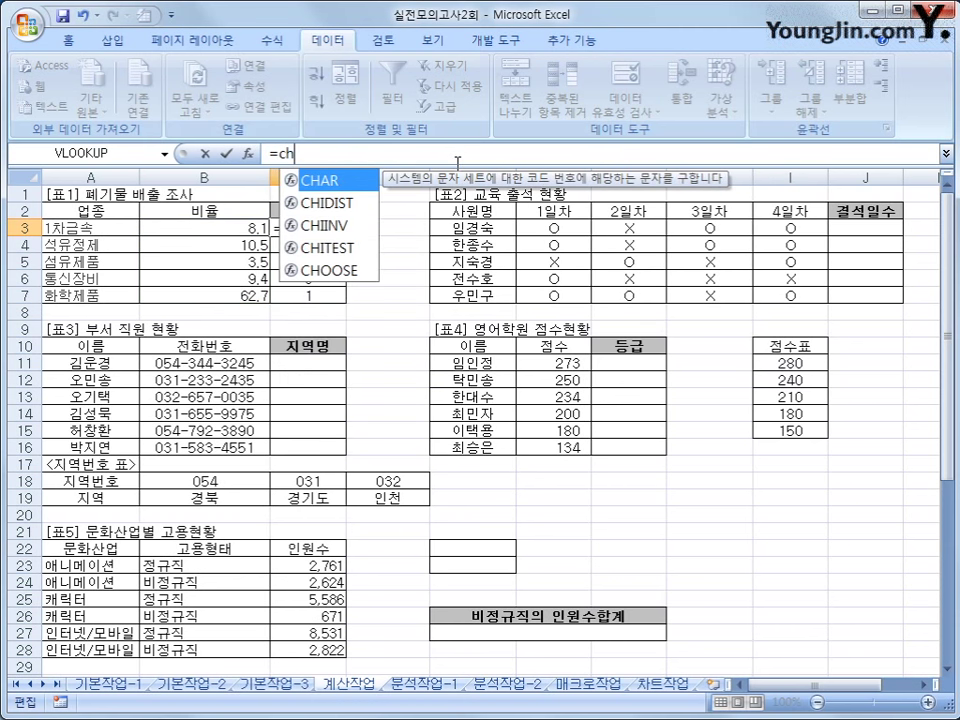
type("oo")
key("Tab")
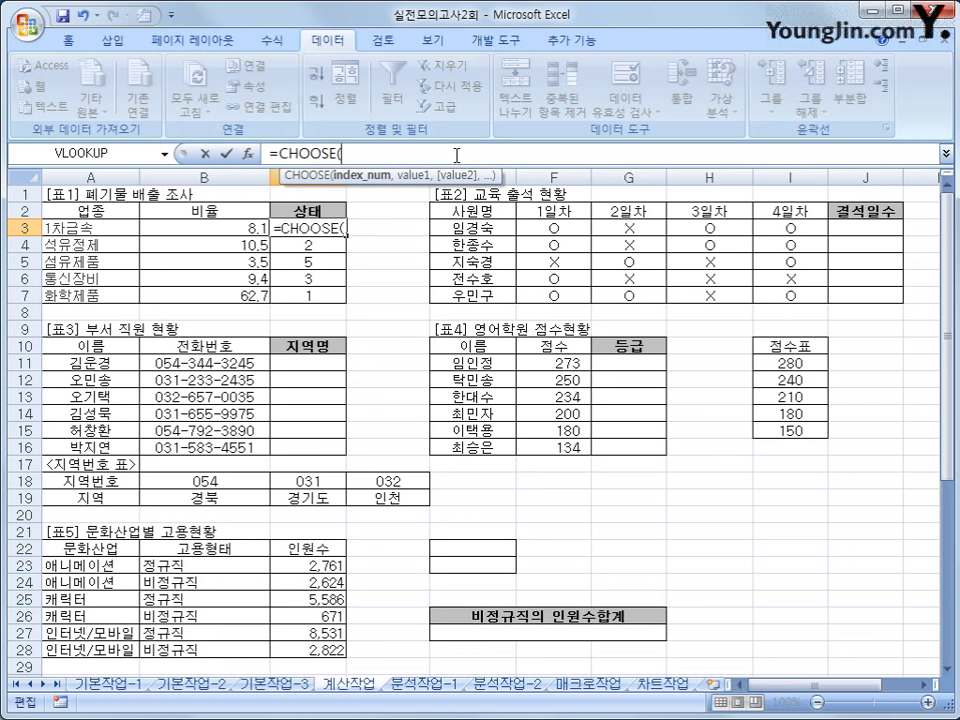
right_click(456, 155)
left_click(503, 212)
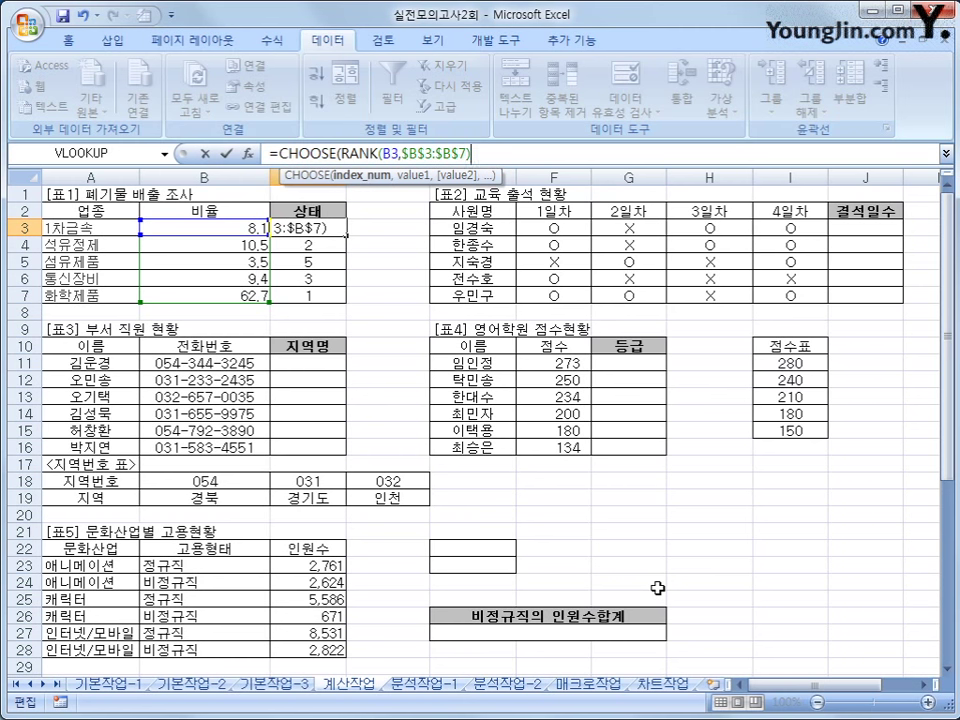
Complete C3's CHOOSE formula with the result values "높음","높음","중간","중간","낮음" and enter it.
type(",")
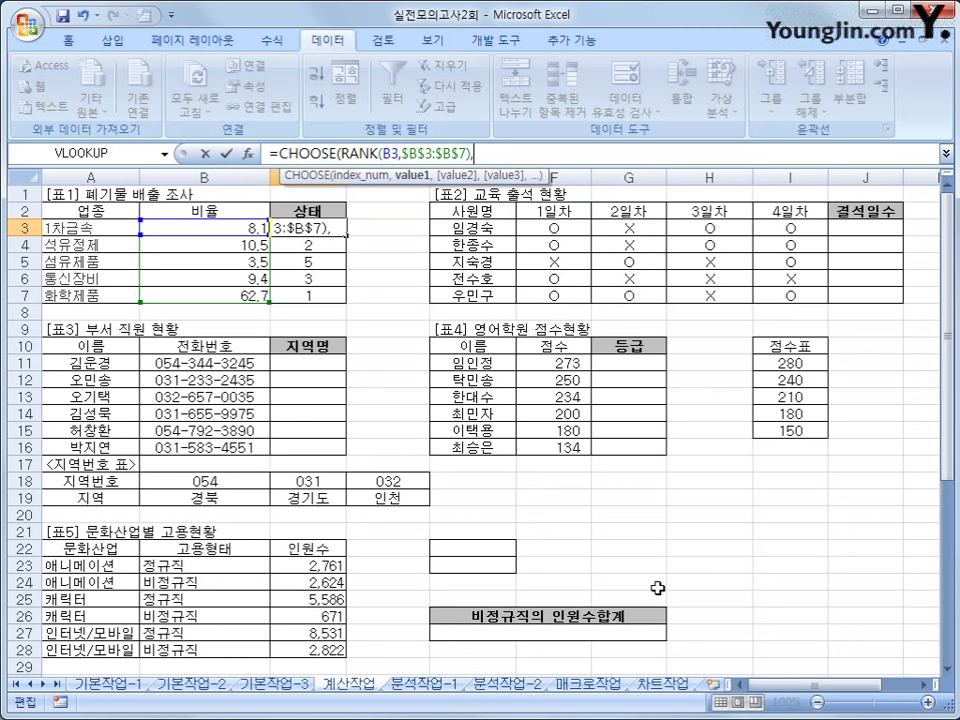
type("\"높음\",\"ㄴ")
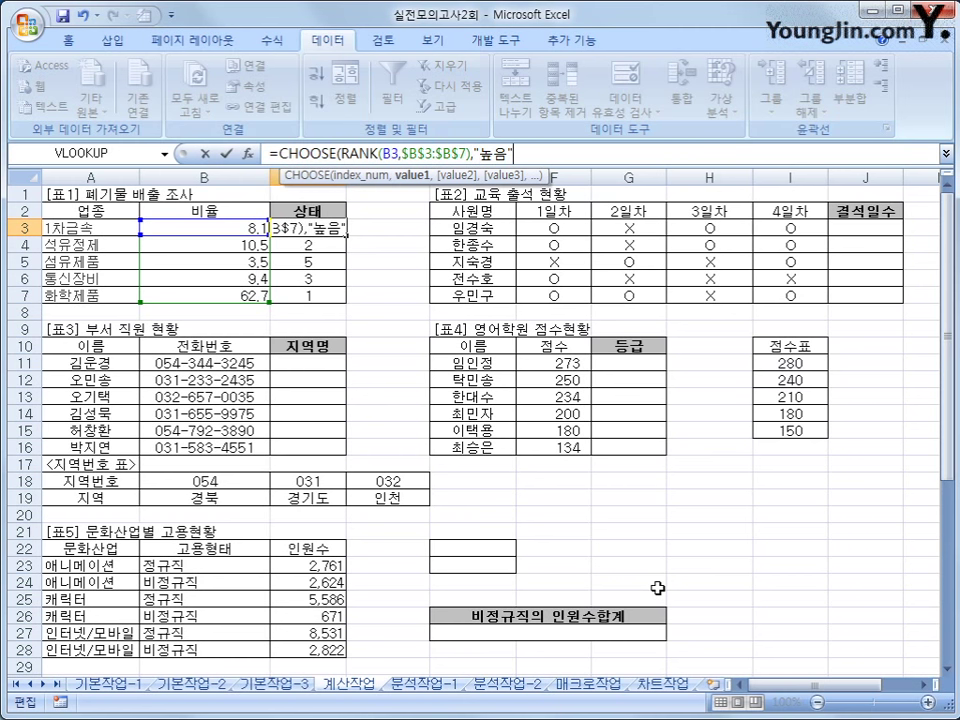
type("높음\",")
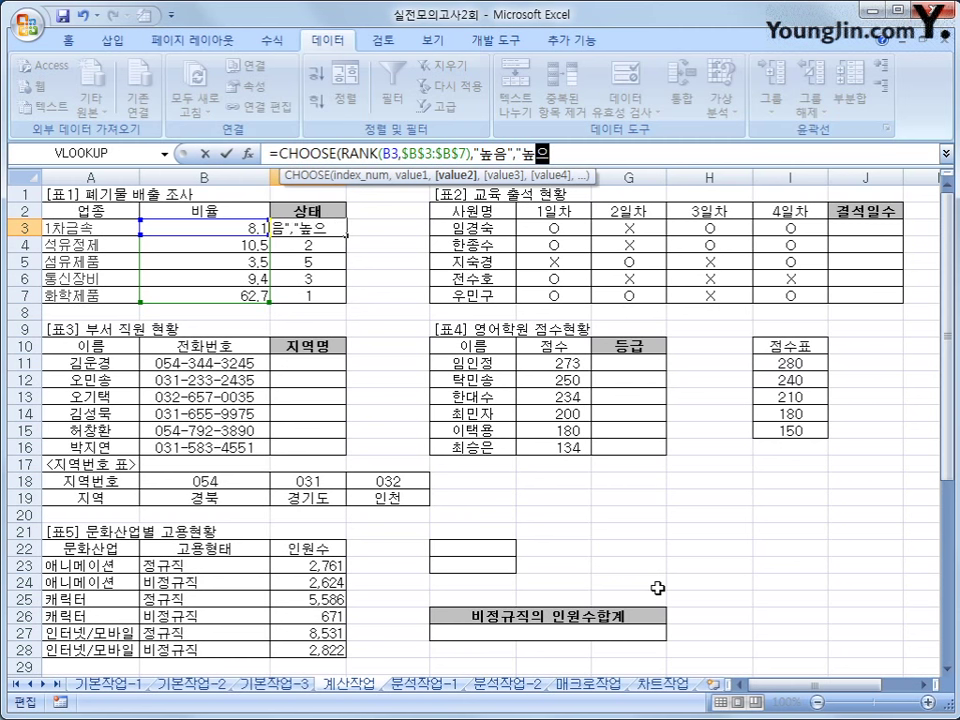
type("\"")
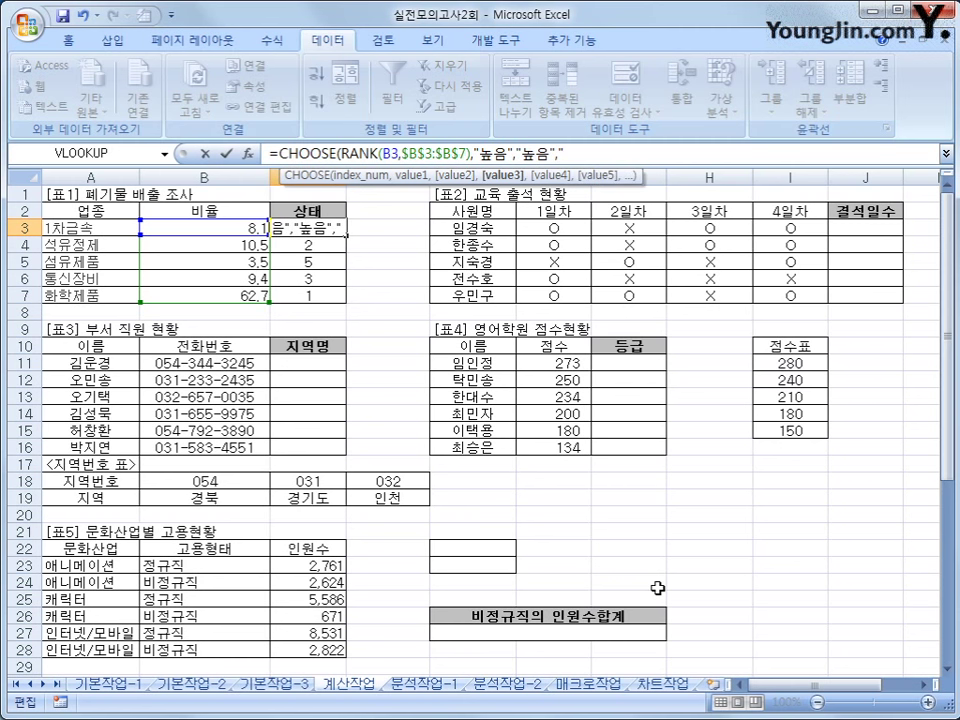
type("중간\",\"")
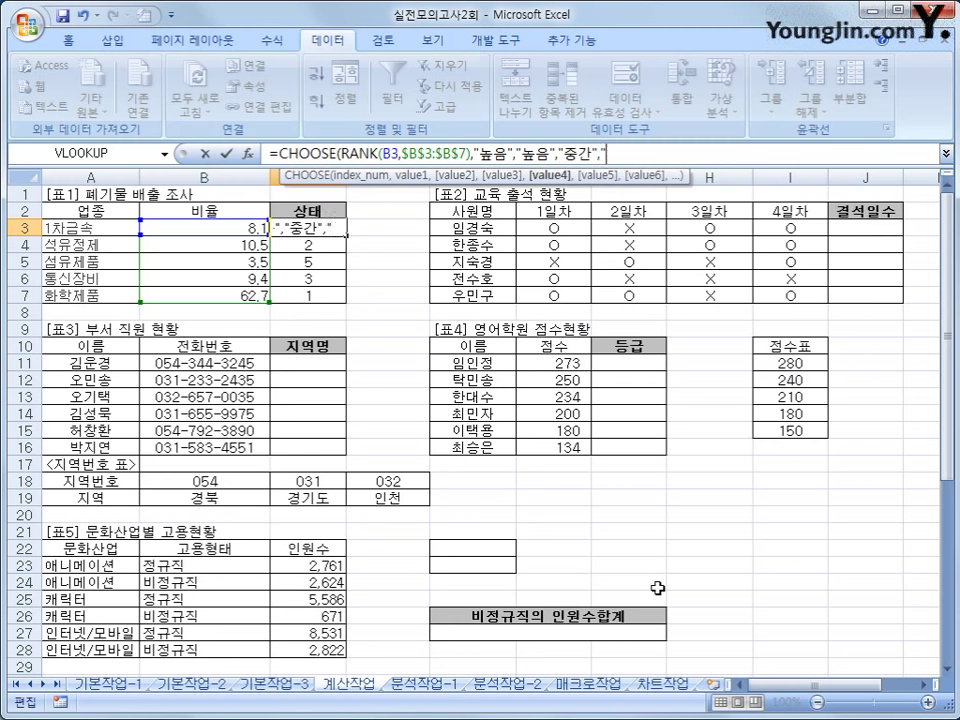
type("중간\",\"낮음")
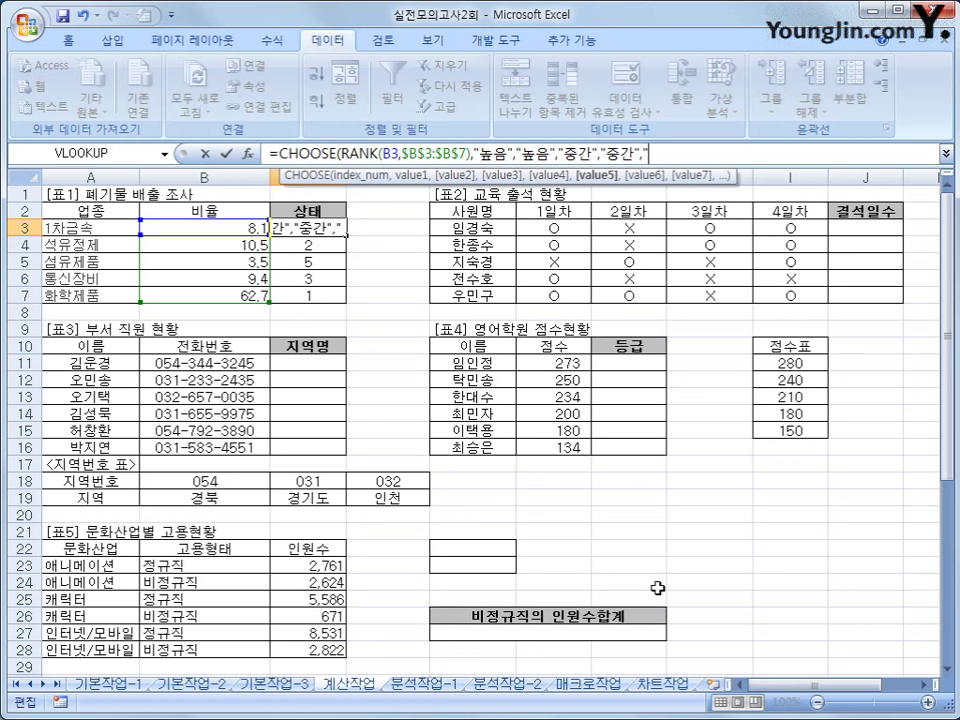
type("\")")
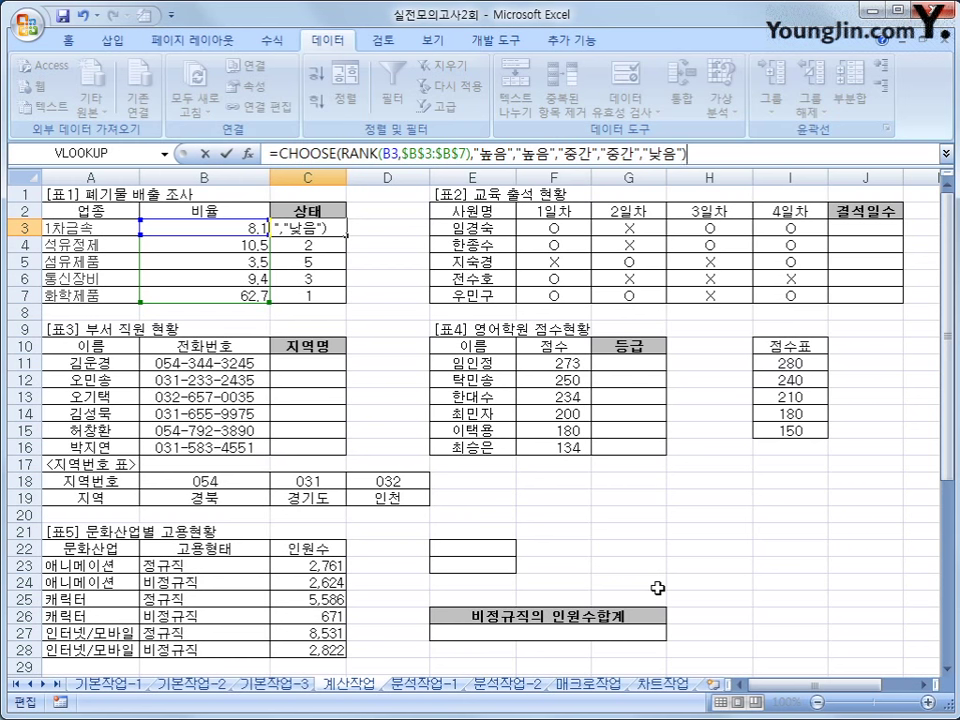
key("Return")
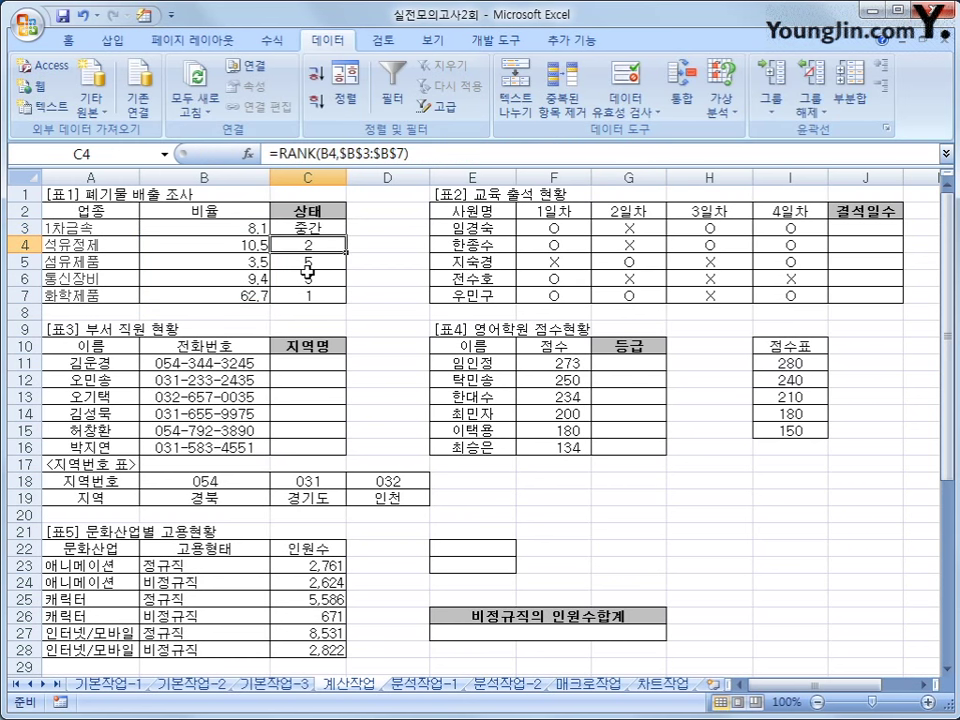
Fill the CHOOSE and RANK formula from C3 down to C7 in the 상태 column.
left_click(313, 228)
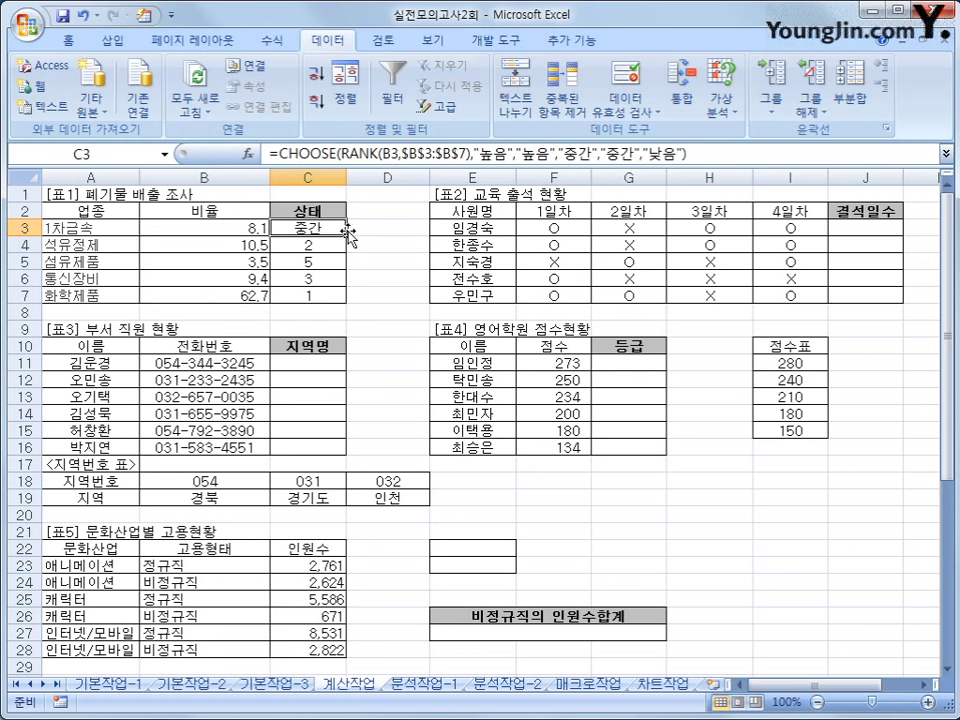
left_click_drag(345, 236, 341, 303)
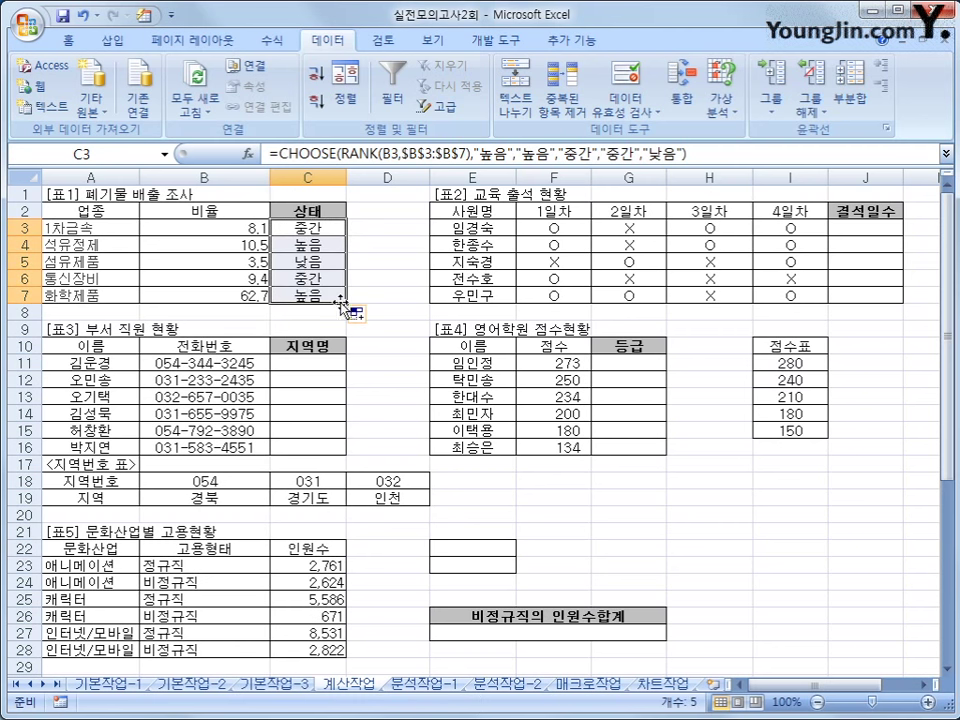
left_click(291, 230)
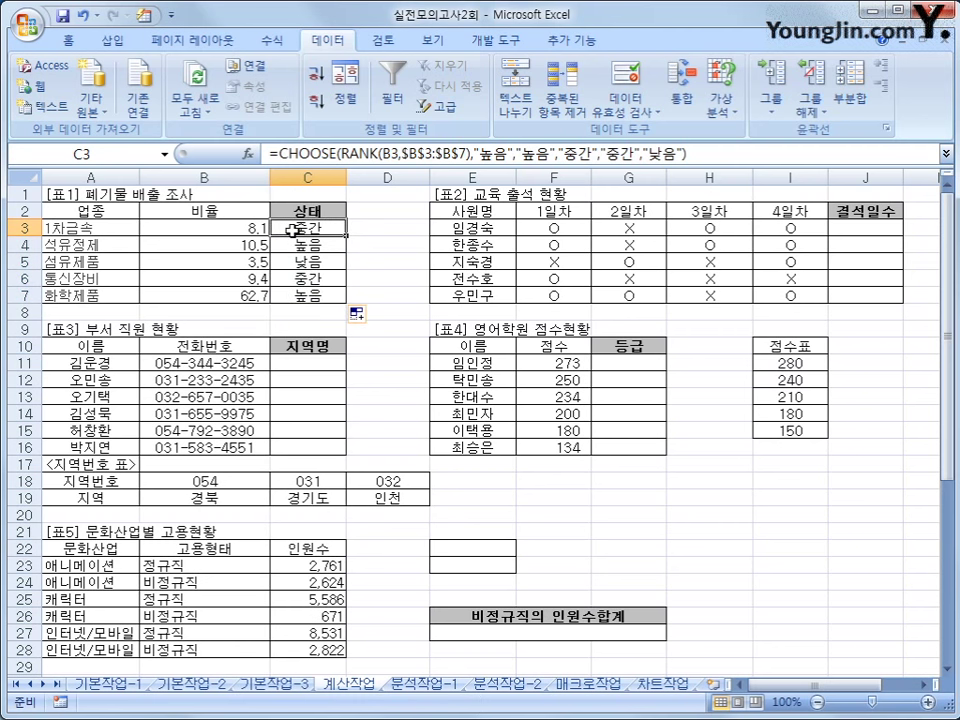
left_click(271, 41)
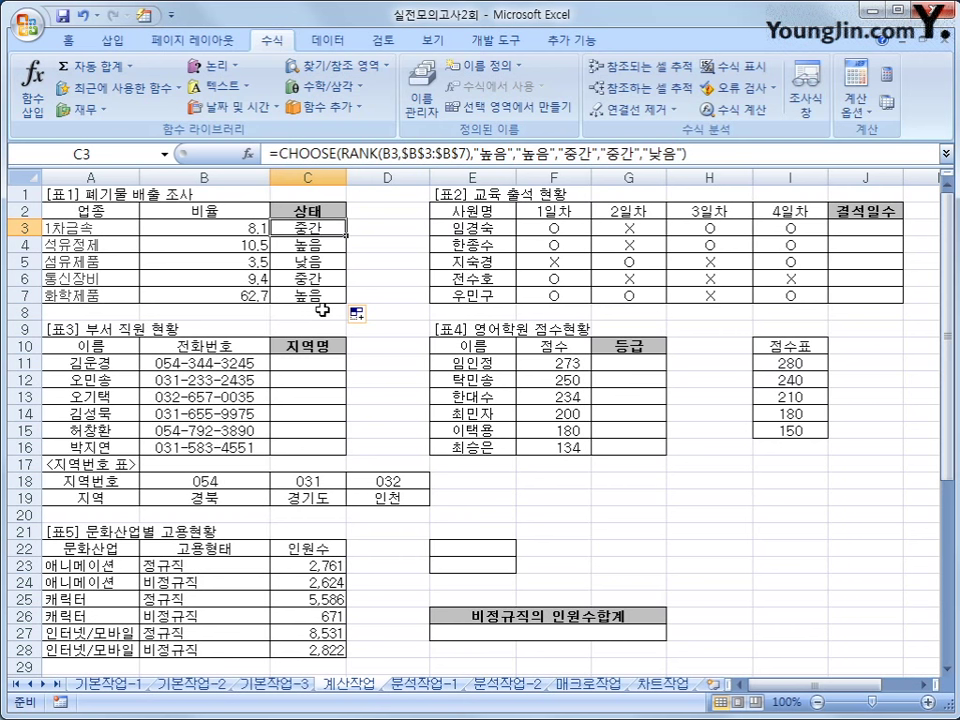
Write =COUNTIF(F3:I3,$G$3) in J3, the first 결석일수 cell of 표2, to count the X marks.
left_click(852, 227)
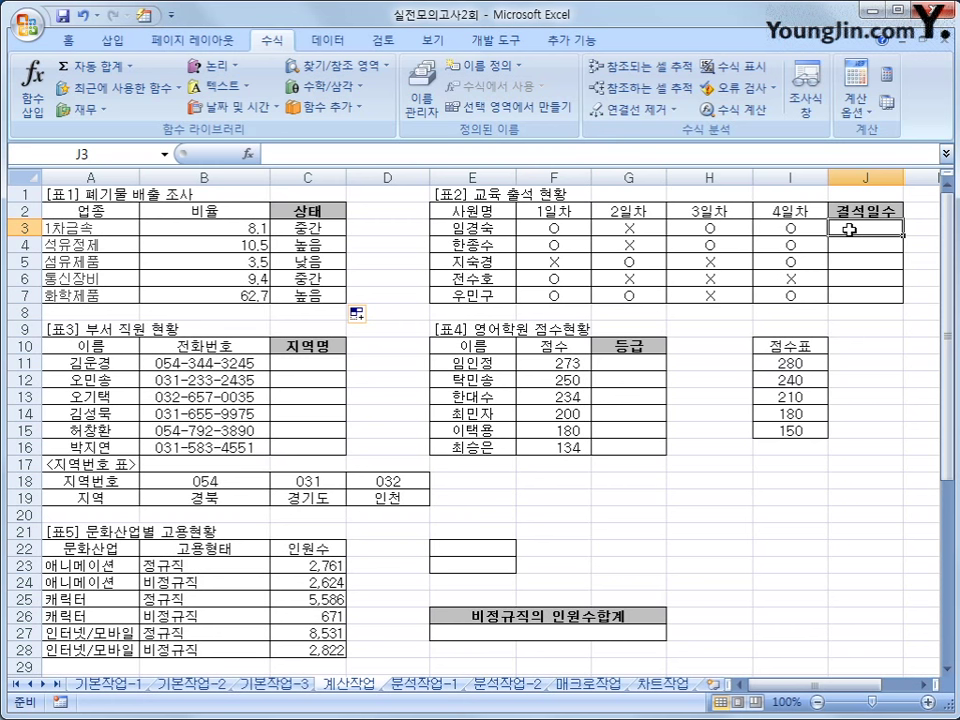
left_click(602, 228)
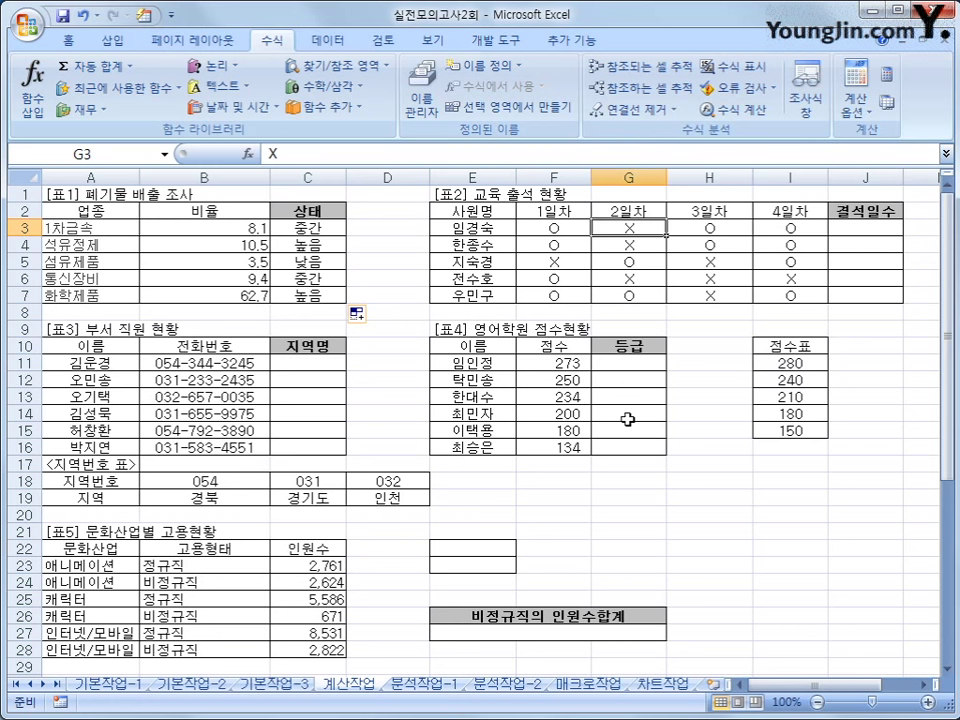
left_click(860, 231)
type("=ㅊ")
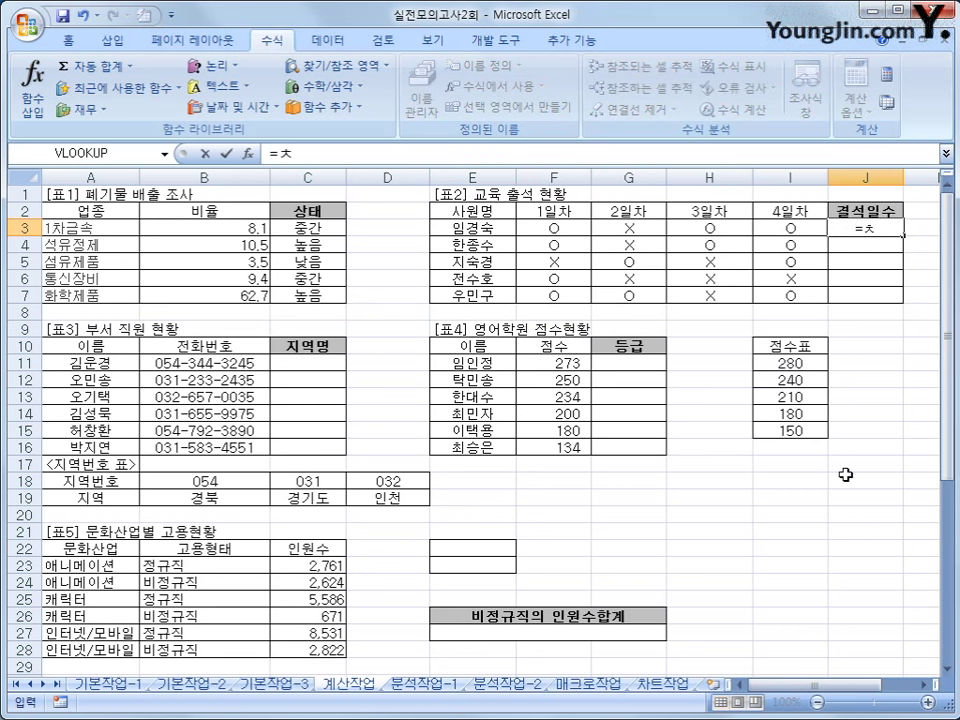
key("BackSpace")
type("c")
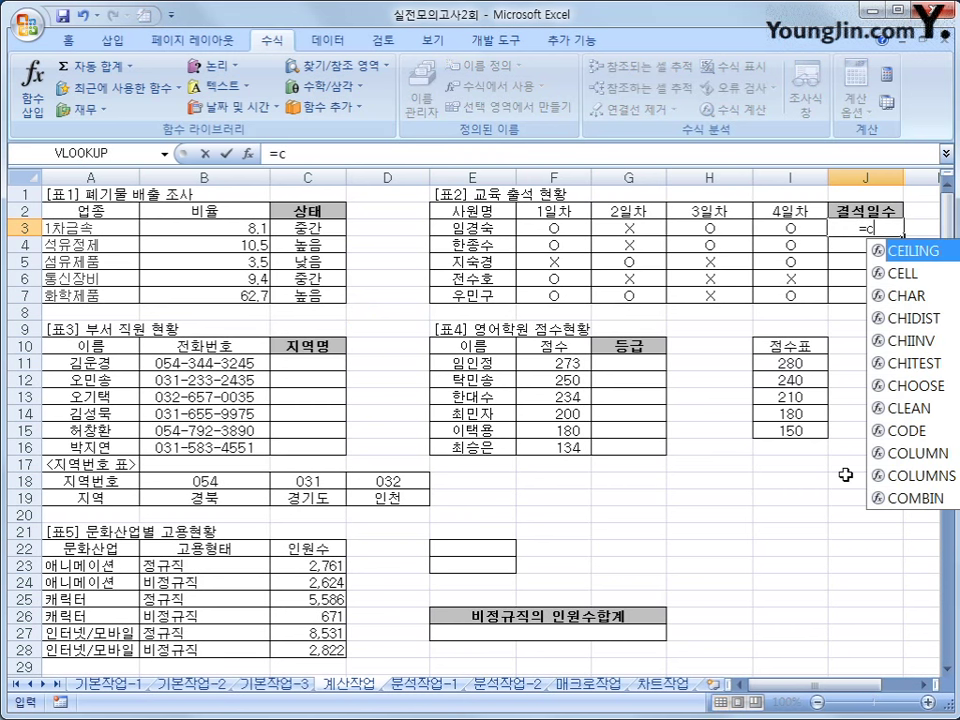
type("ountif")
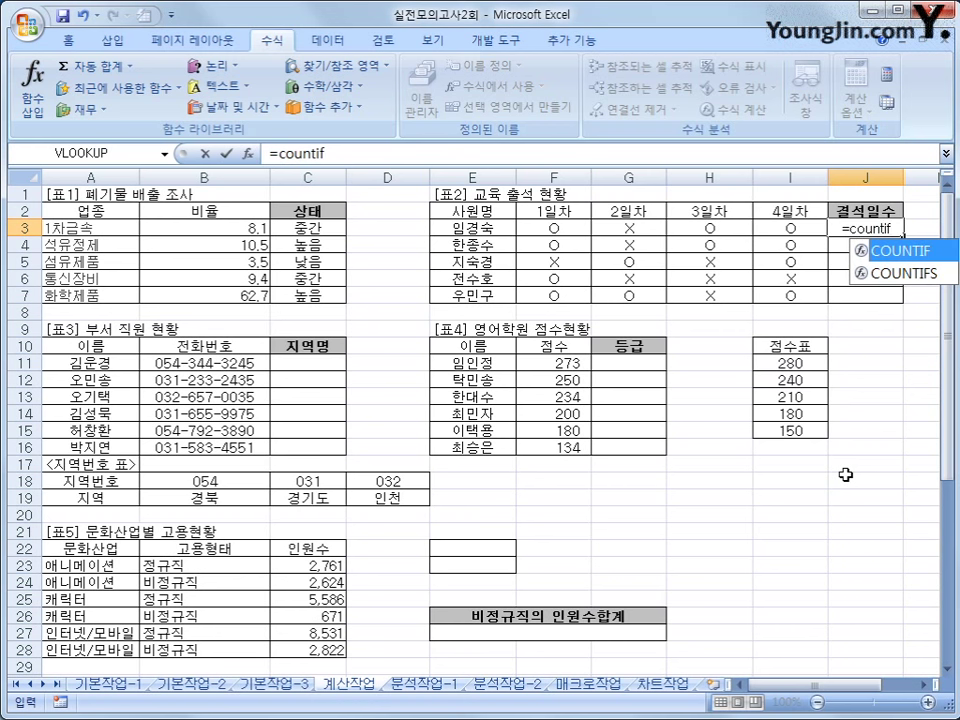
key("Tab")
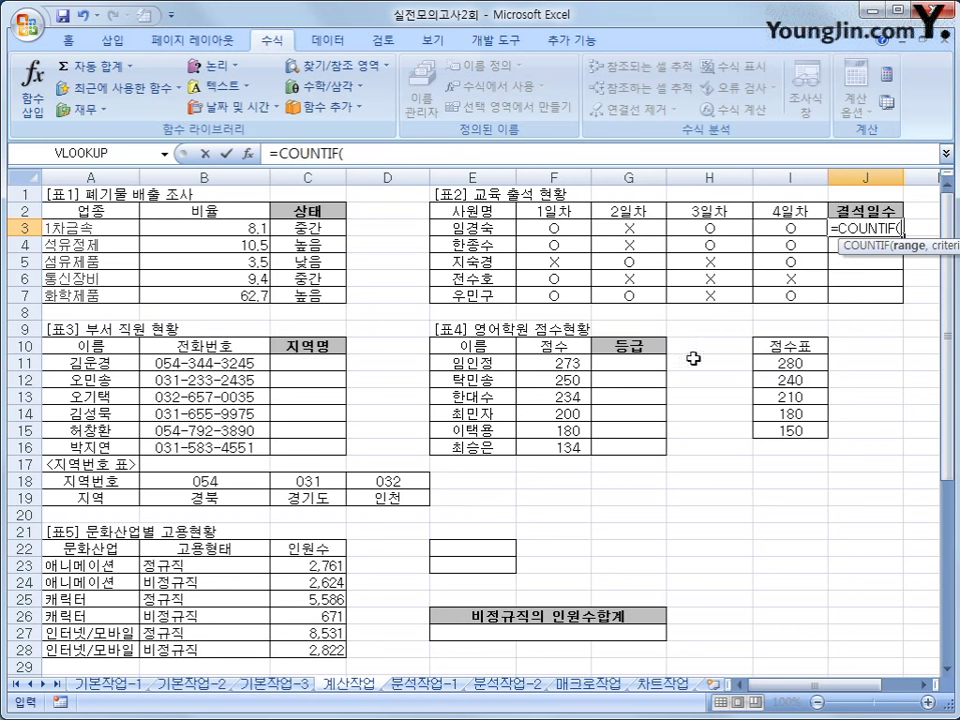
left_click_drag(534, 229, 793, 229)
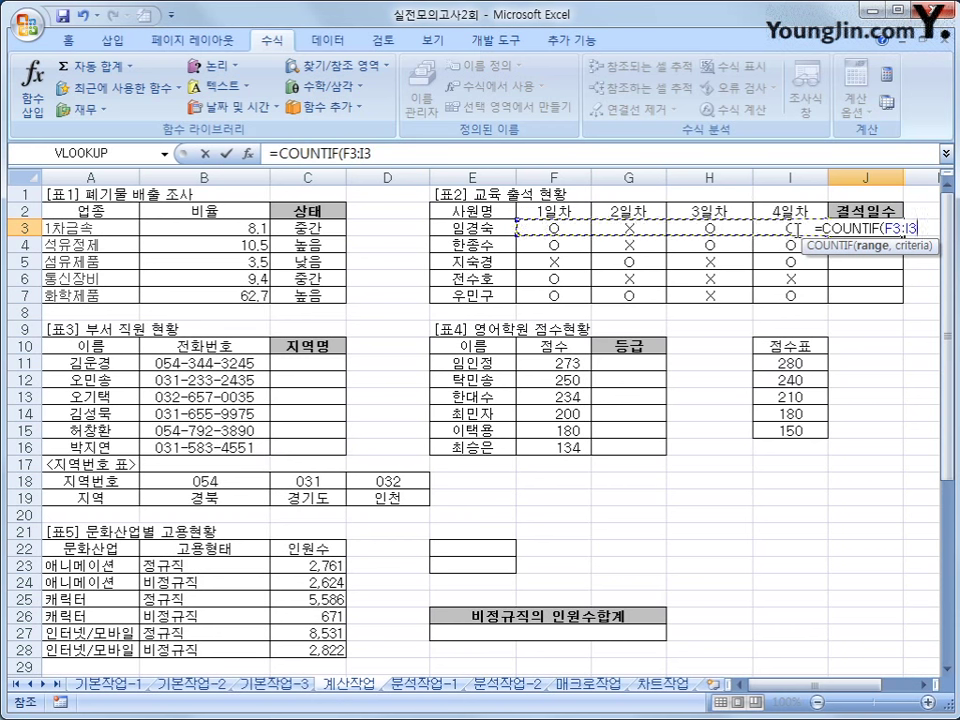
type(",")
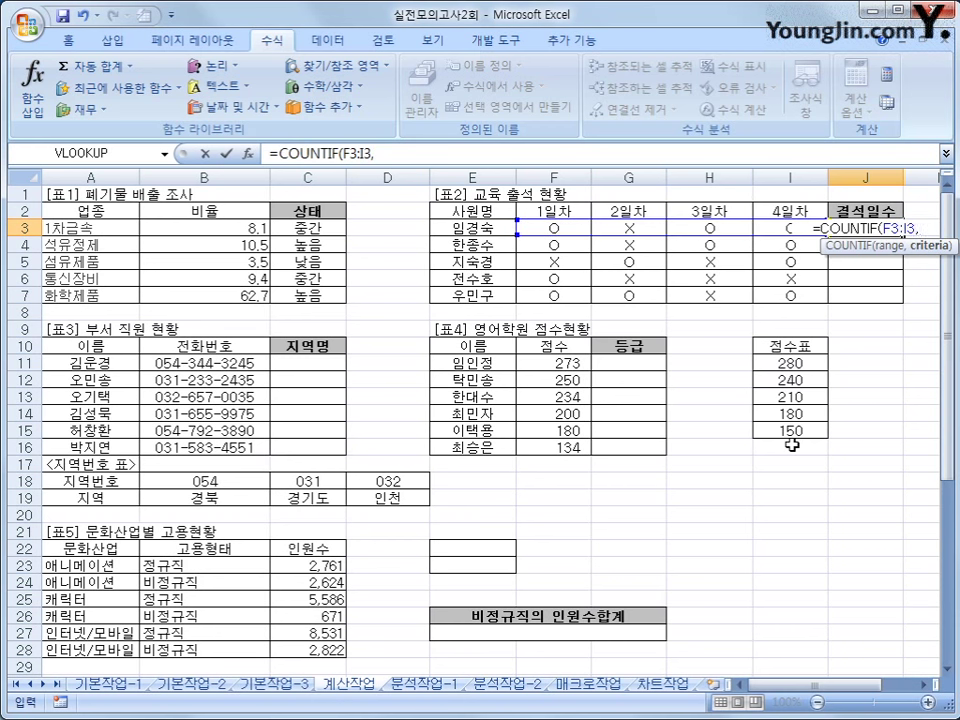
left_click(632, 230)
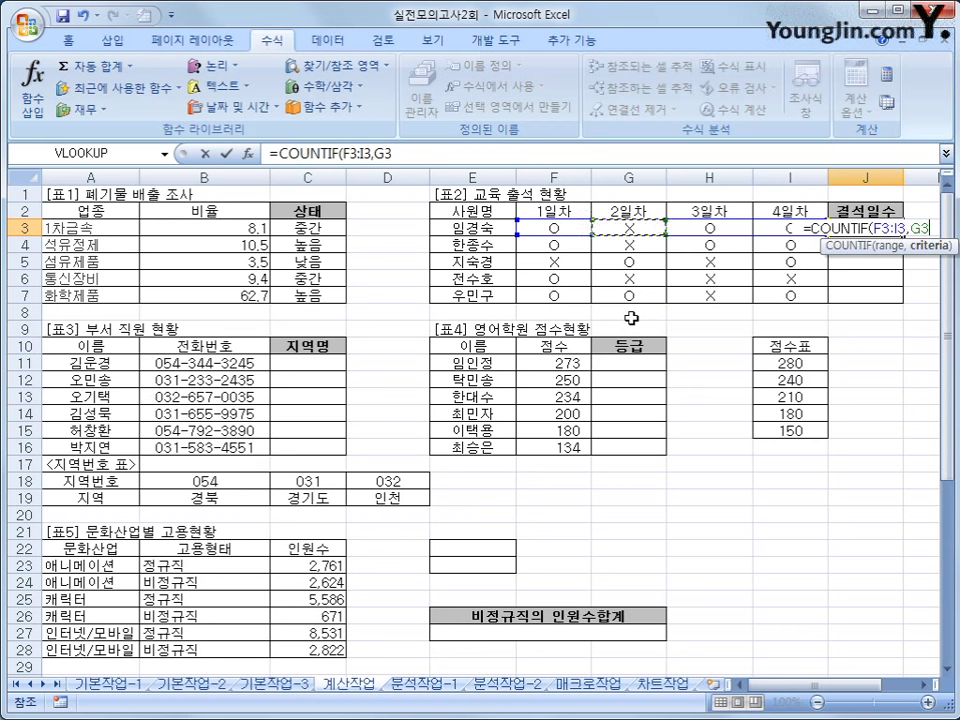
key("F4")
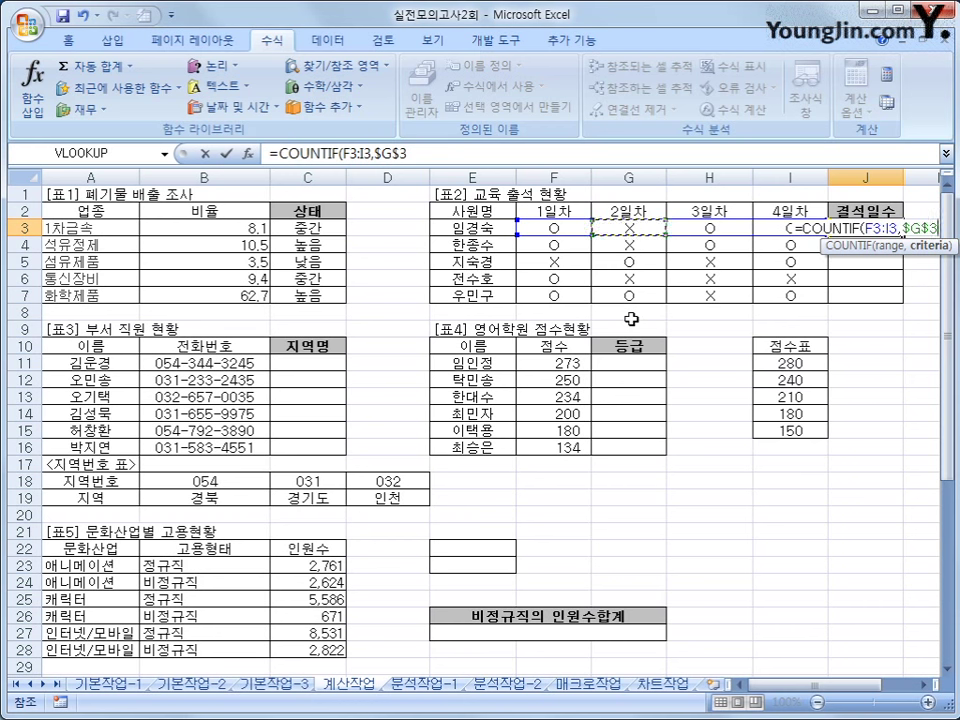
type(")")
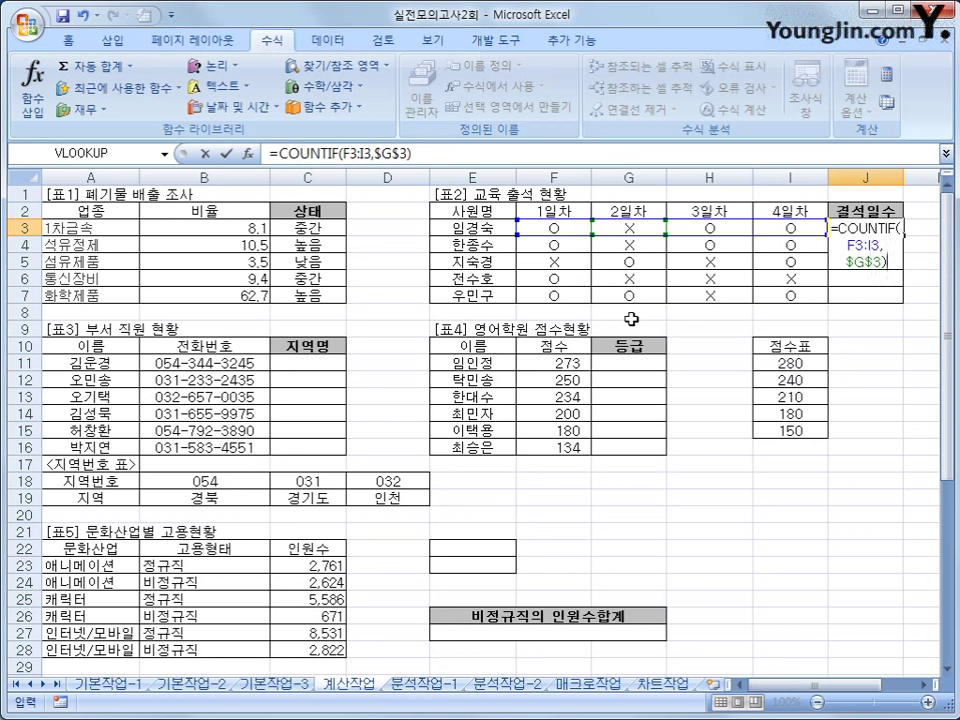
Append &"일" to the COUNTIF formula in J3 and enter it.
type("&")
type("\"d")
key("BackSpace")
key("BackSpace")
type("\"")
type("일")
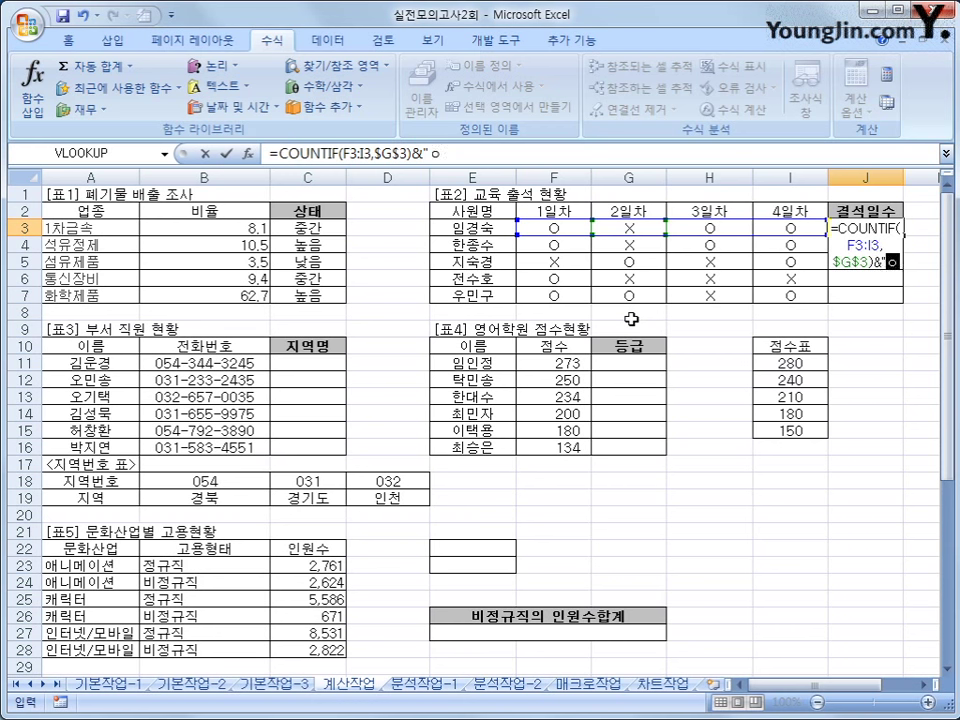
type("\"")
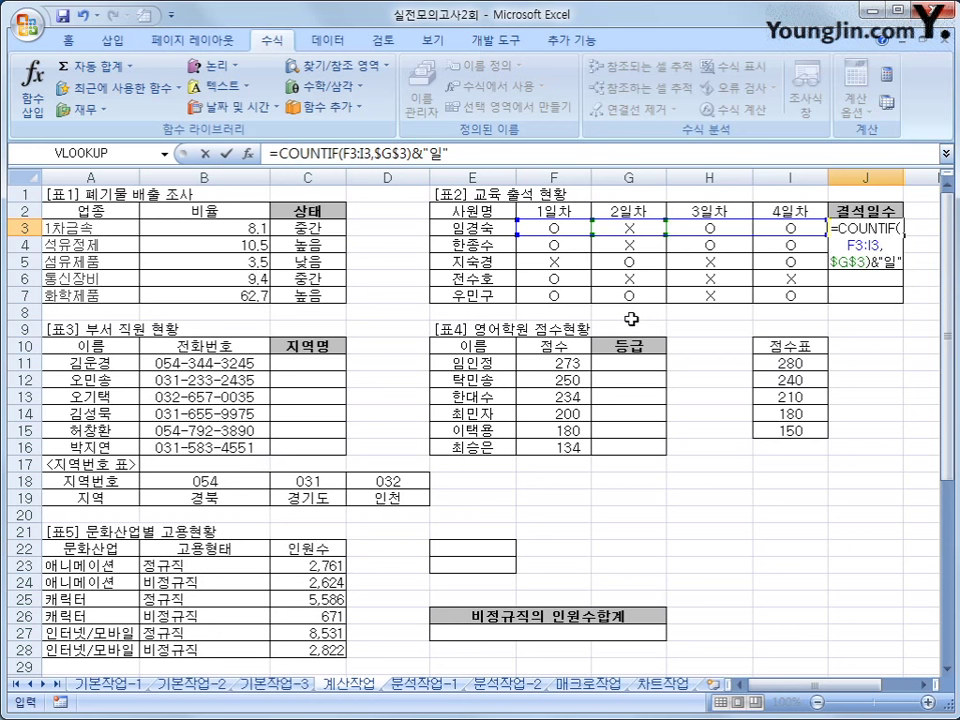
key("Return")
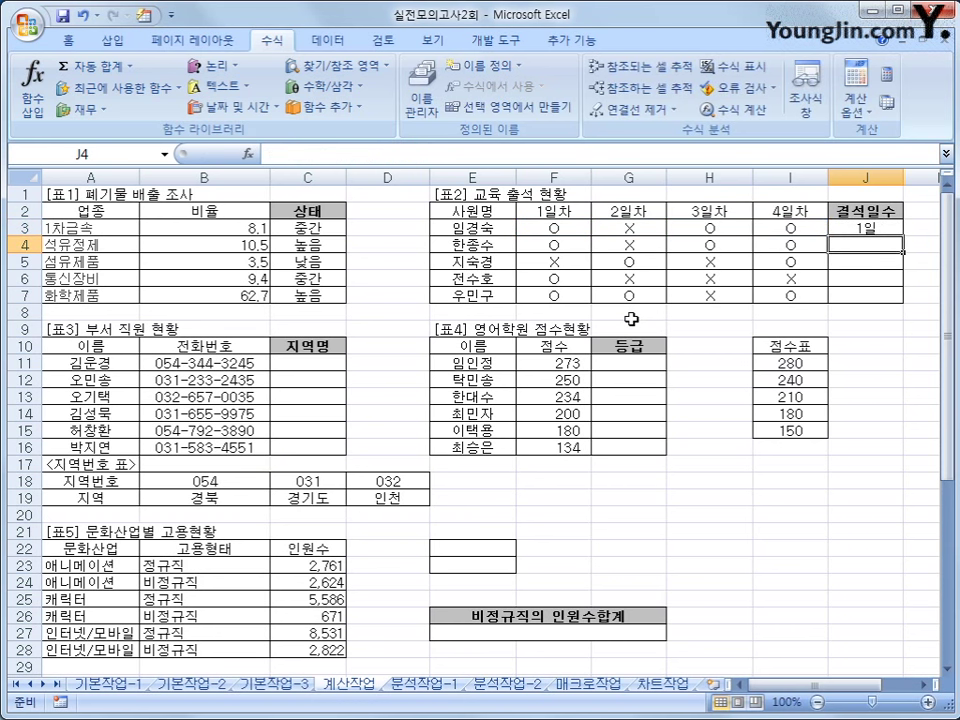
Fill the 결석일수 formula from J3 down to J7.
left_click(866, 228)
left_click_drag(902, 237, 890, 297)
left_click(890, 297)
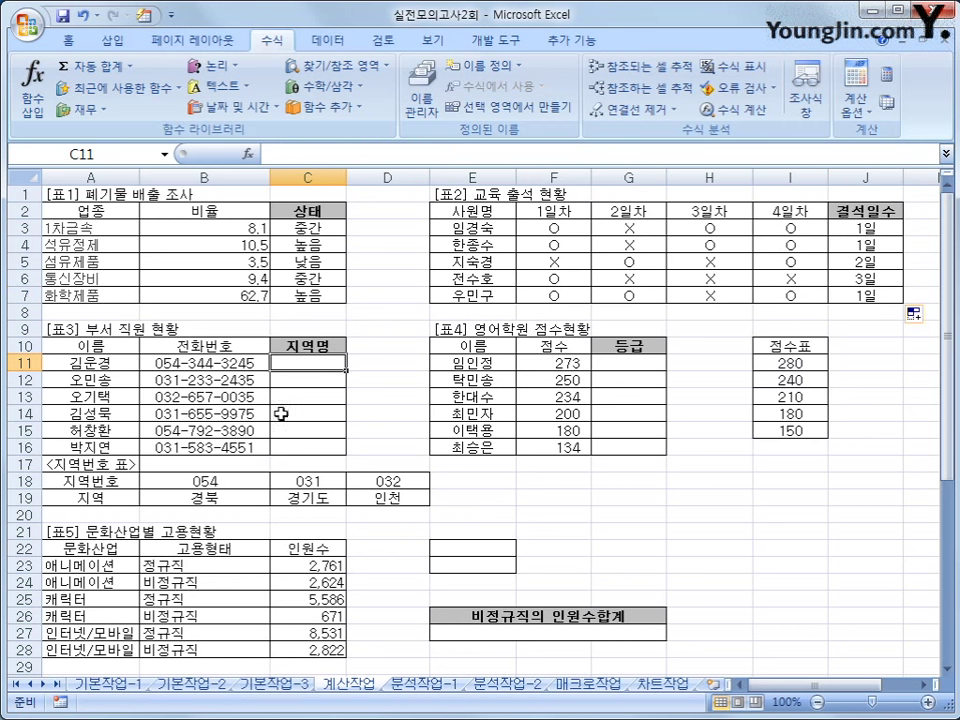
Enter =LEFT(B11,3) in C11, the first 지역명 cell of 표3, to extract the area code from the phone number.
left_click(306, 362)
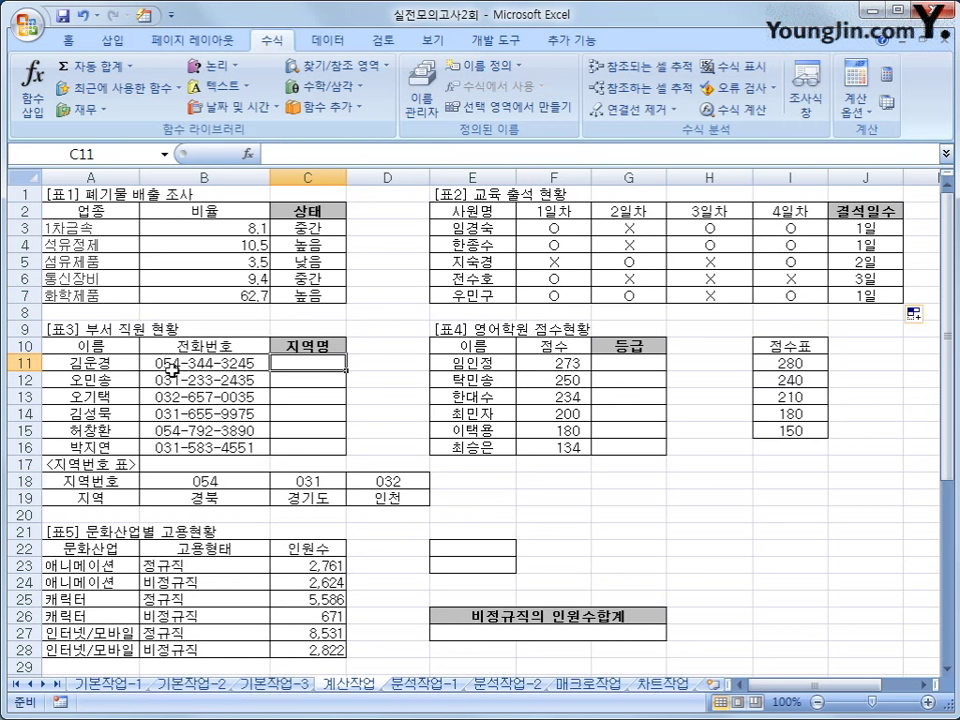
left_click(191, 480)
left_click_drag(191, 480, 376, 491)
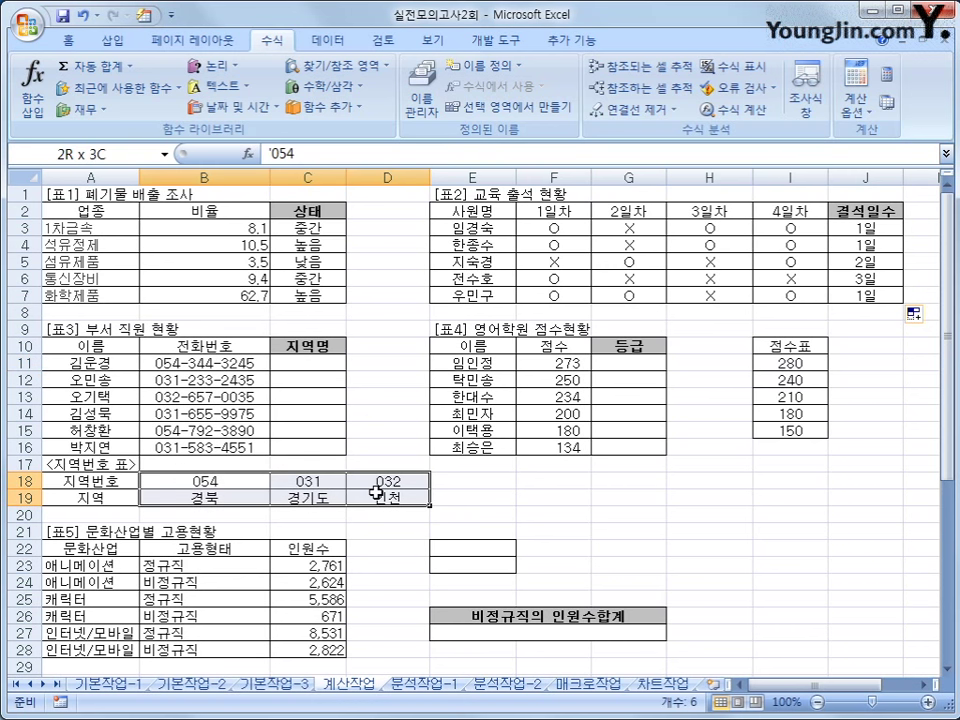
left_click(306, 363)
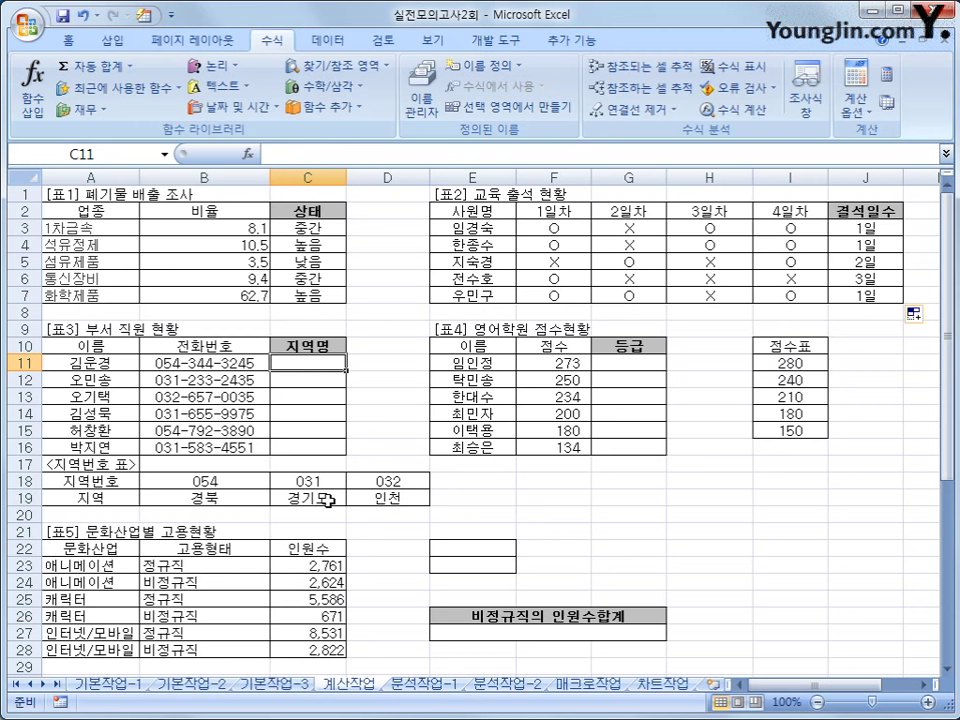
left_click(235, 87)
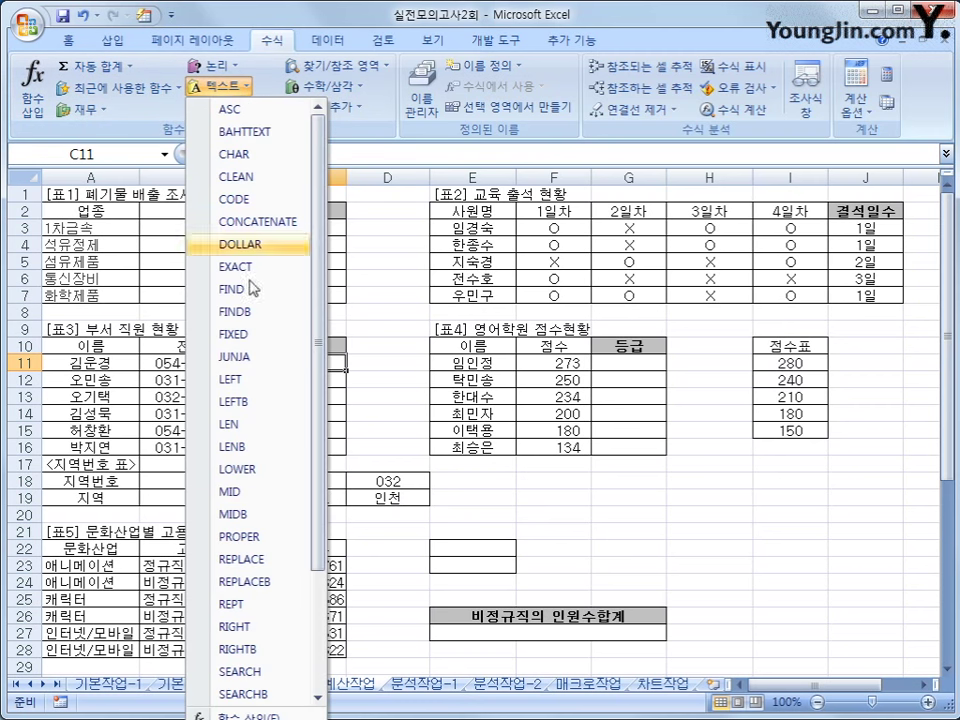
left_click(249, 384)
left_click_drag(246, 461, 613, 378)
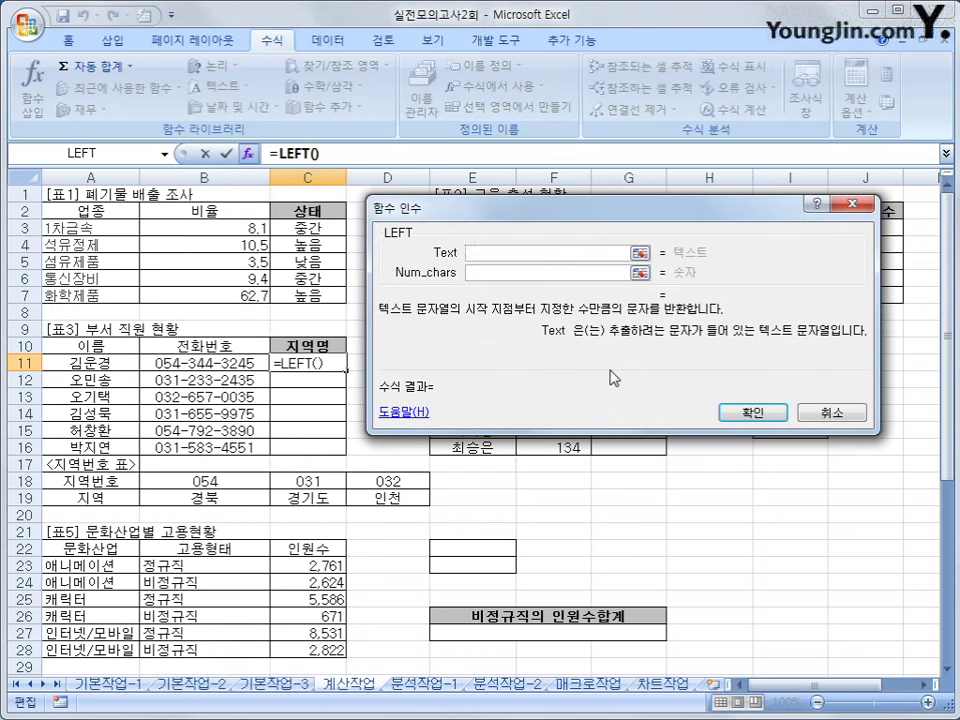
left_click(237, 362)
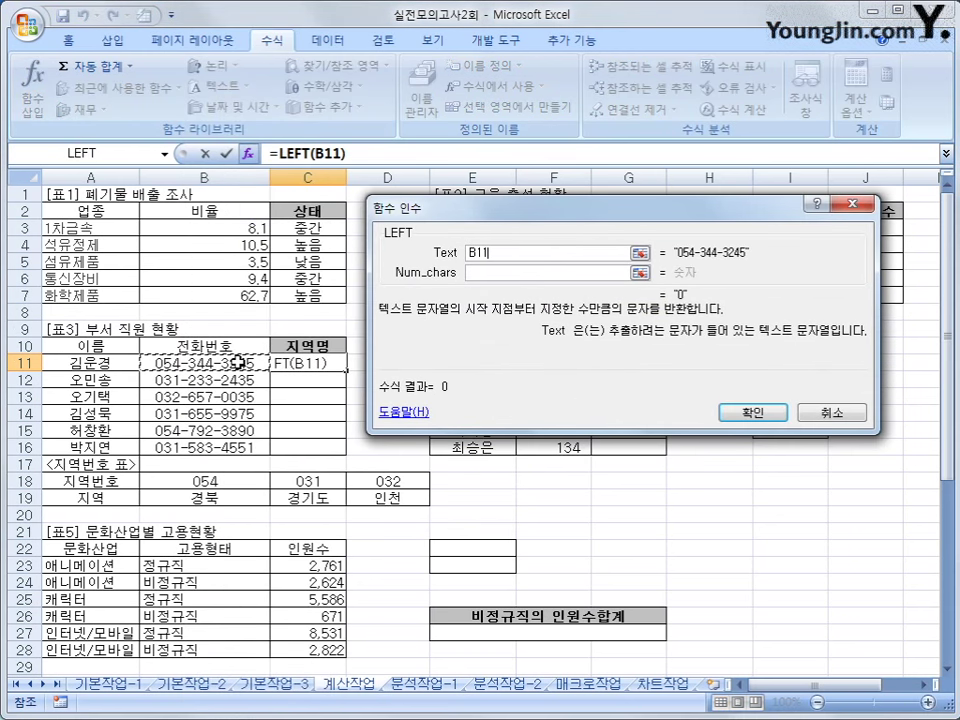
left_click(499, 273)
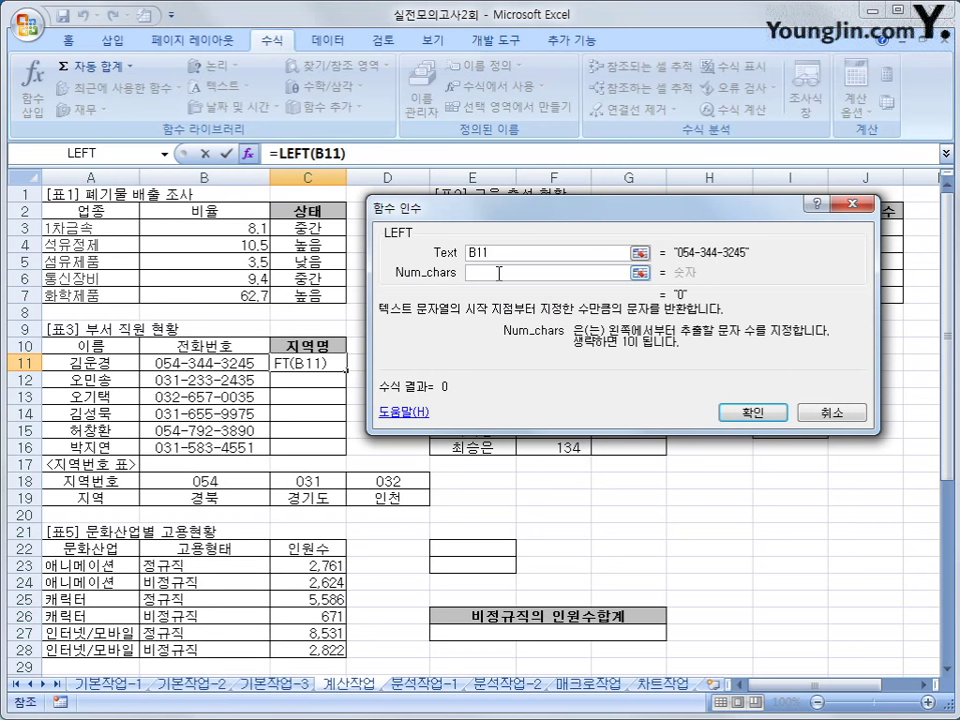
type("3")
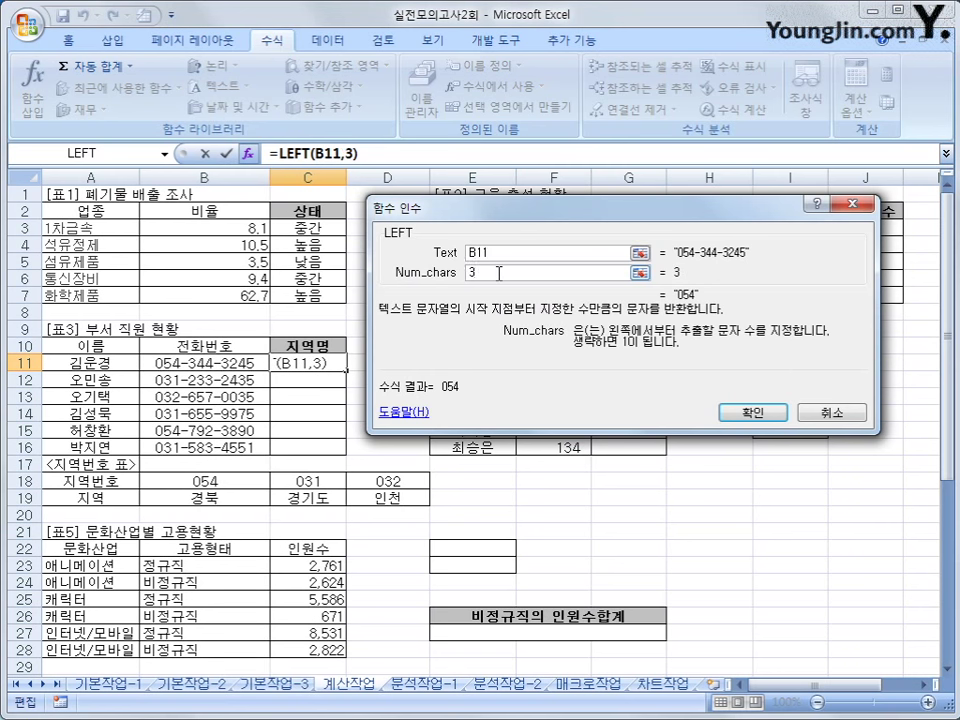
left_click(752, 412)
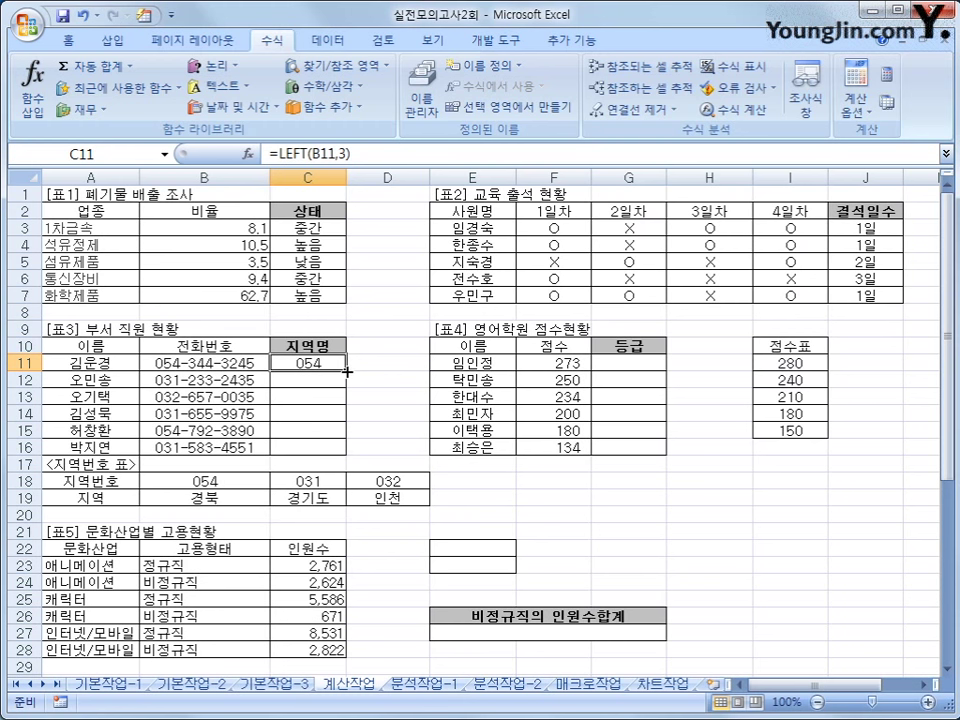
Fill the LEFT formula from C11 down to C16.
left_click_drag(347, 371, 349, 461)
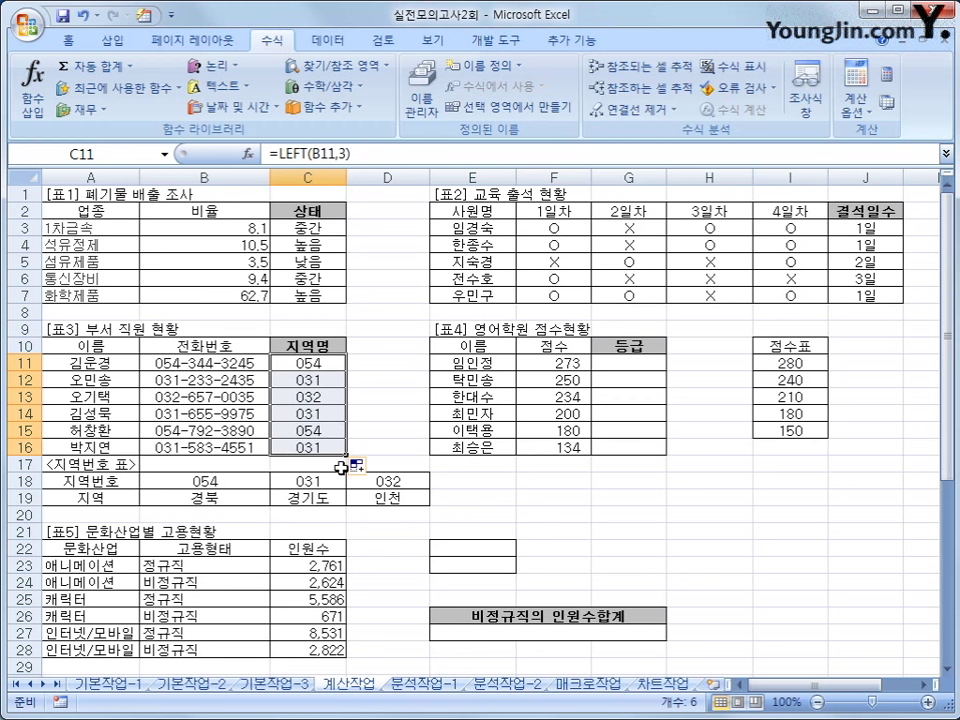
key("shift+BackSpace")
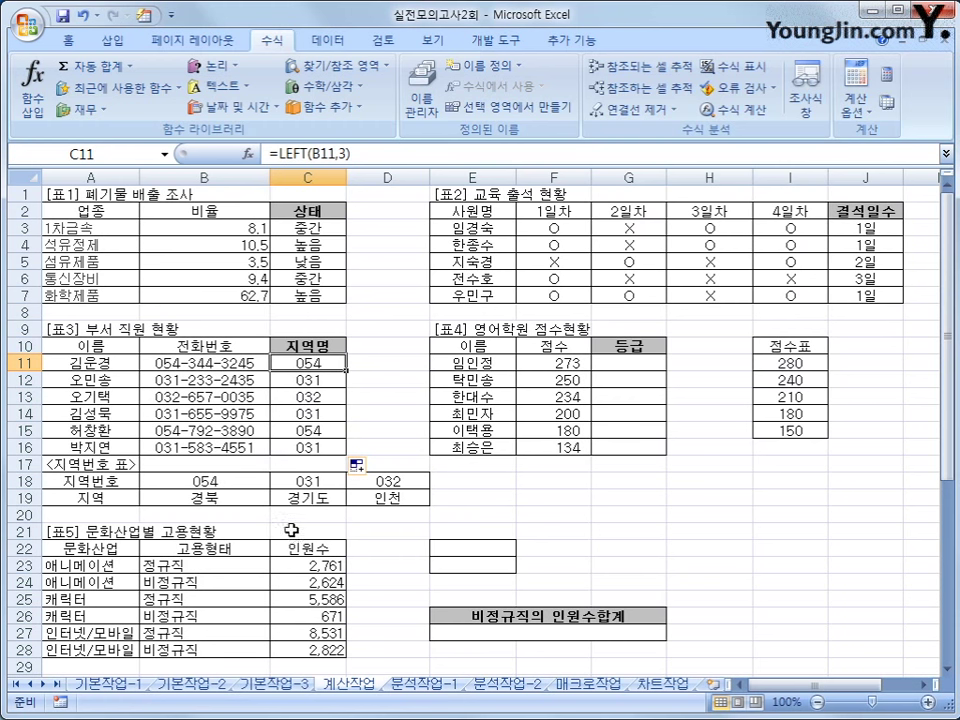
Cut LEFT(B11,3) out of the formula in C11, keeping only the equals sign.
left_click_drag(277, 156, 384, 154)
key("ctrl+c")
right_click(384, 154)
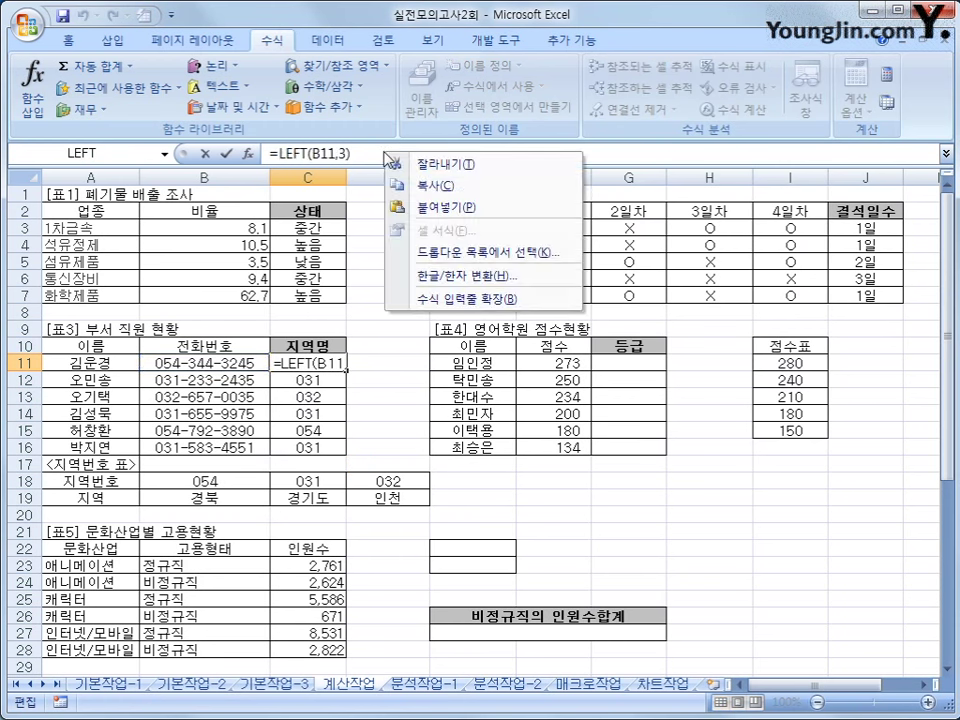
left_click(393, 160)
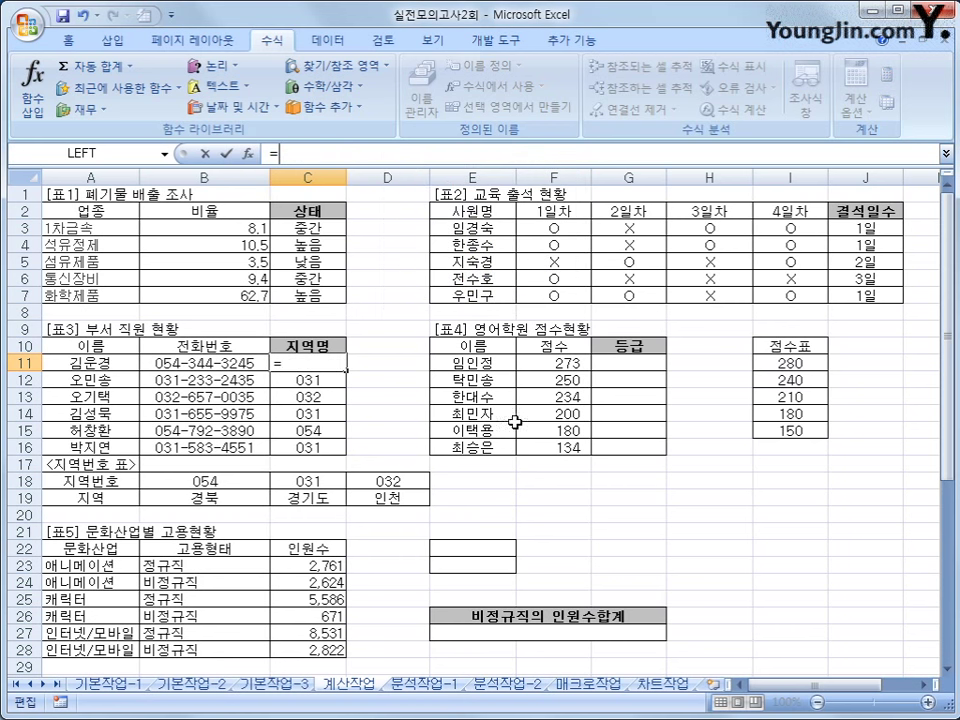
Insert the HLOOKUP function in C11 and paste LEFT(B11,3) as its lookup value.
left_click(337, 68)
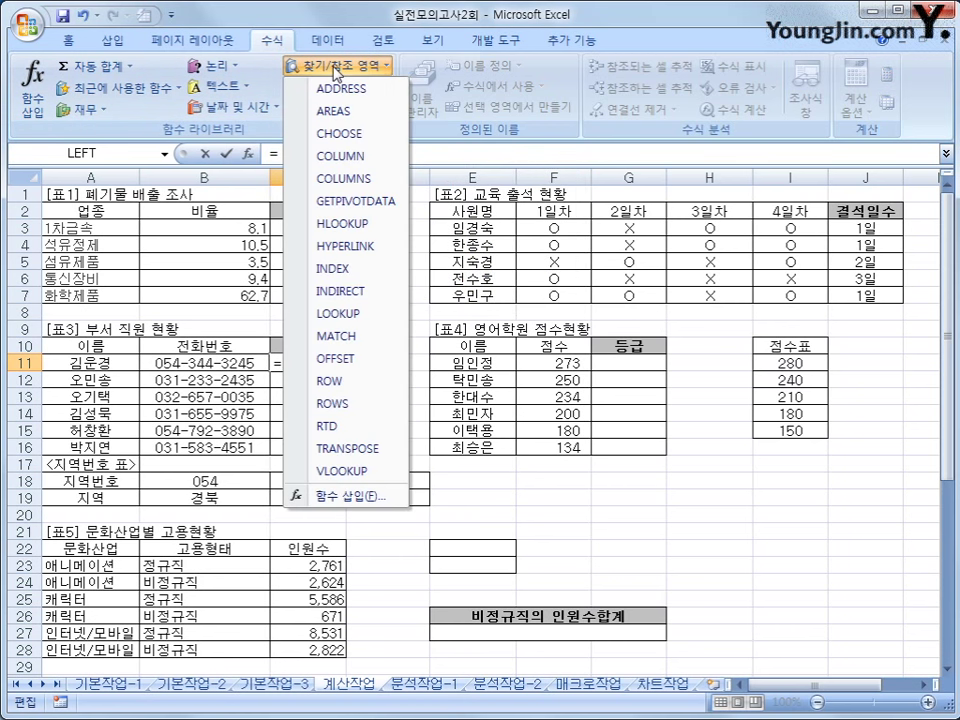
left_click(349, 236)
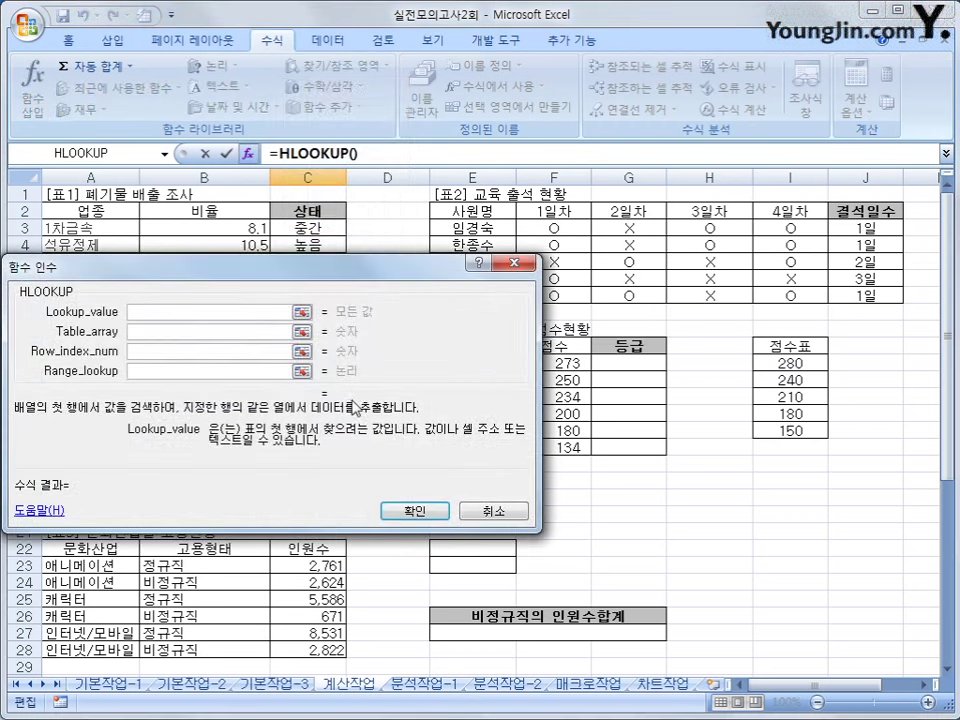
left_click_drag(416, 444, 779, 254)
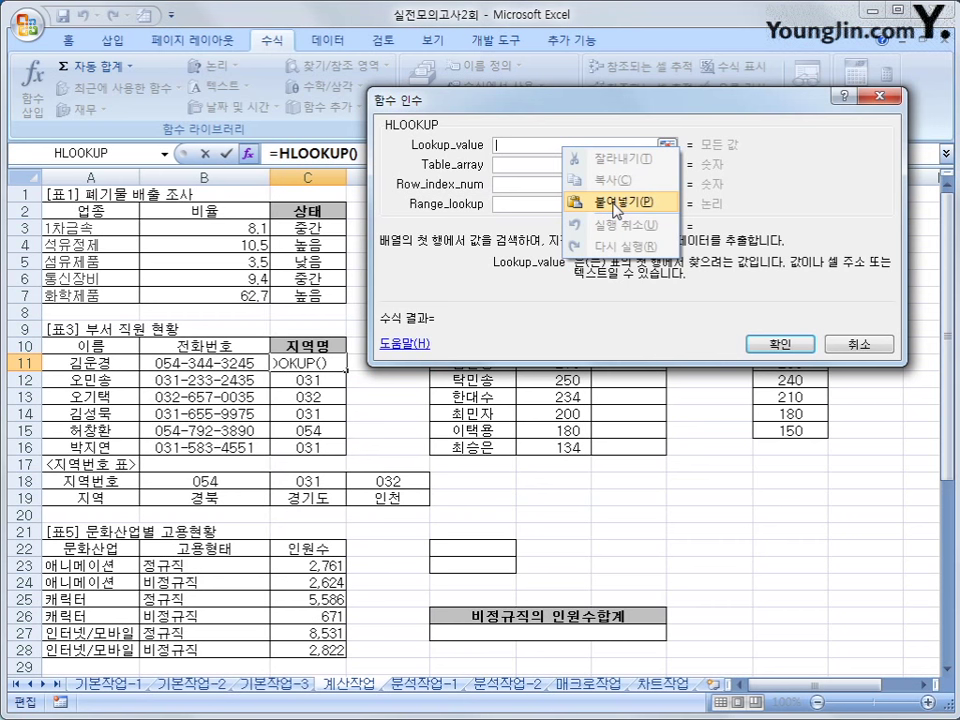
left_click(617, 203)
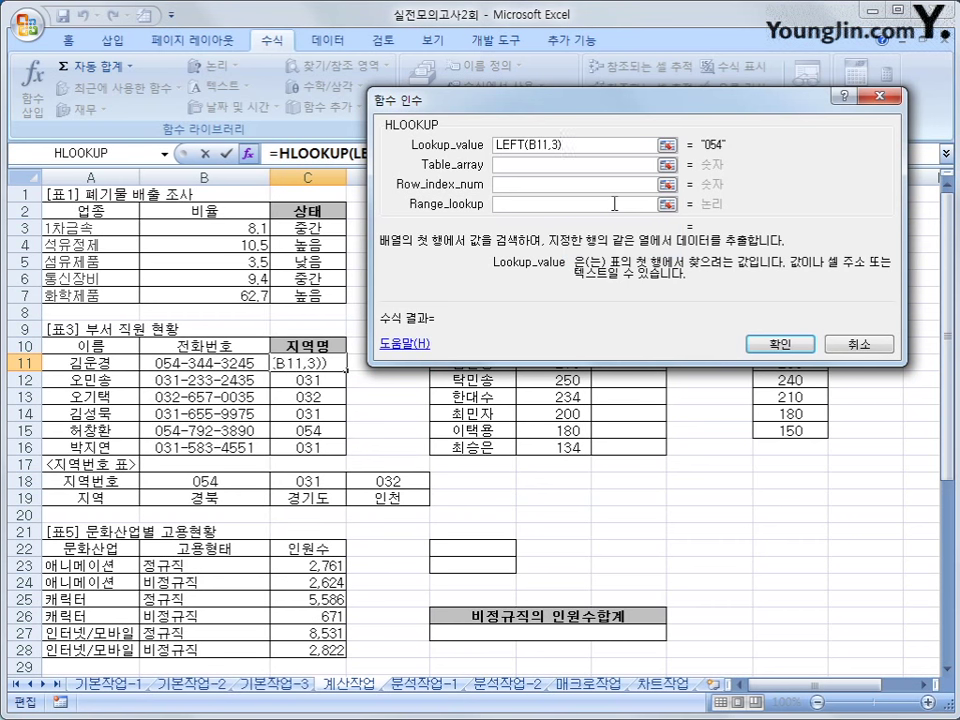
Set the HLOOKUP table array to the absolute range $B$18:$D$19 of the 지역번호 표.
left_click(499, 166)
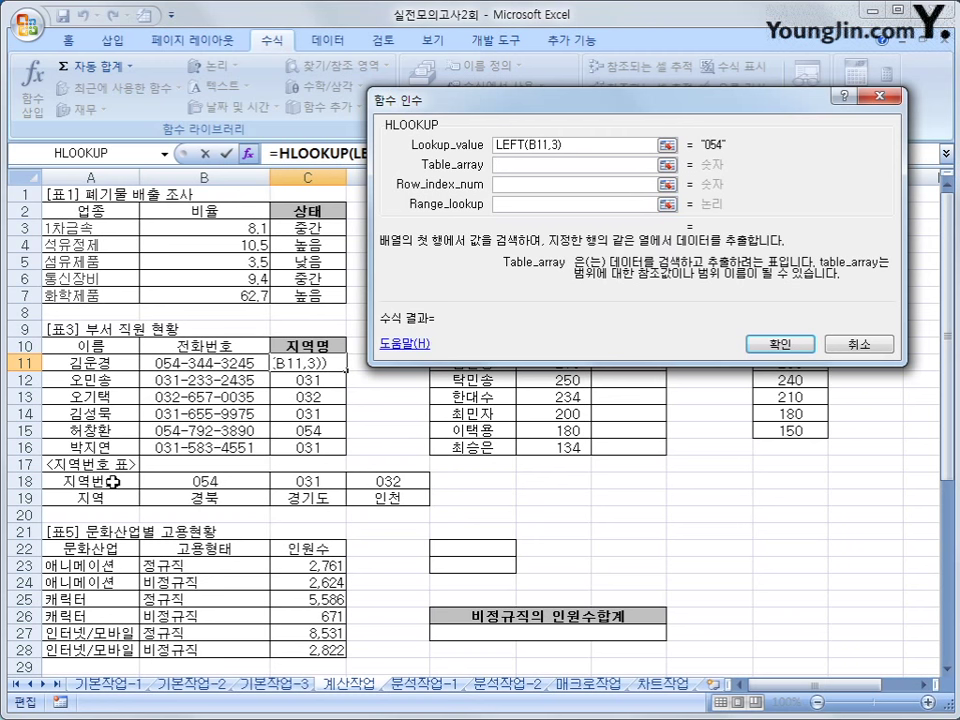
left_click_drag(114, 482, 113, 497)
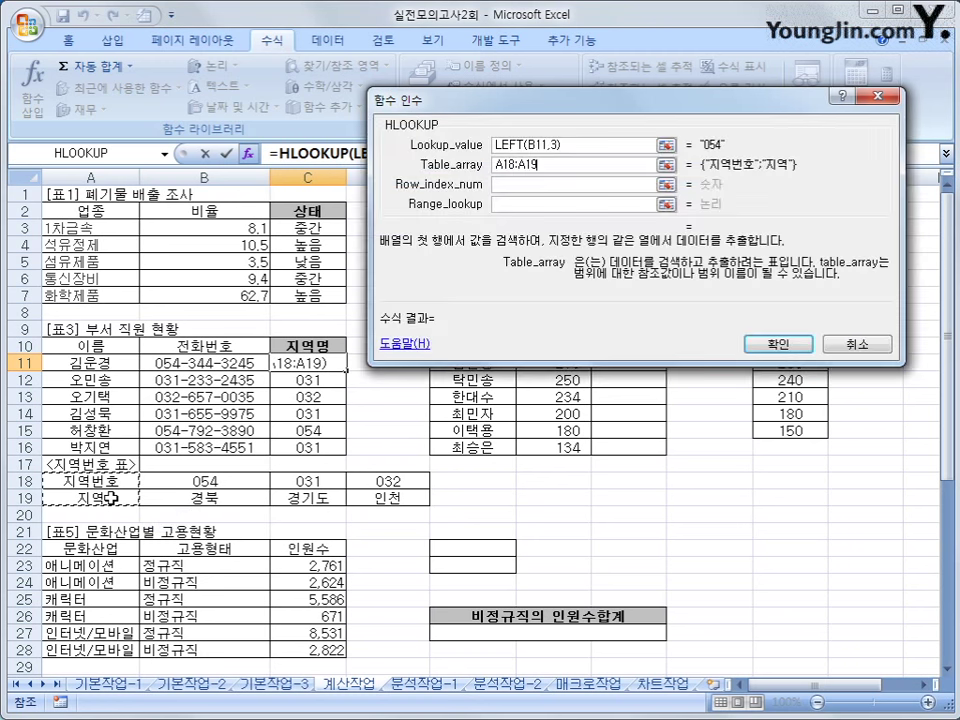
left_click_drag(184, 482, 381, 500)
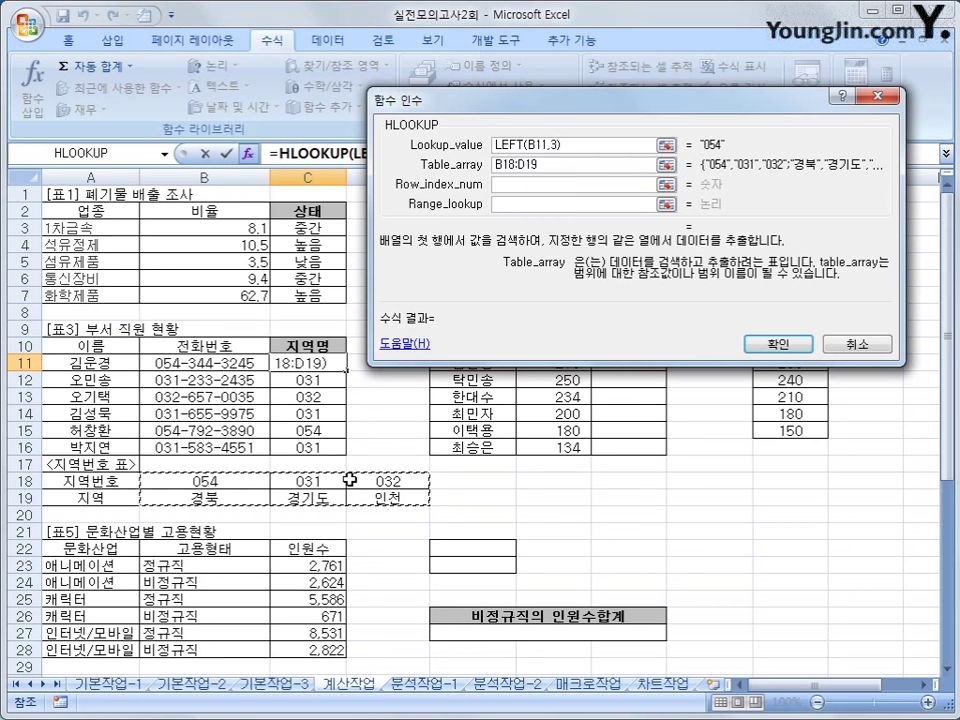
key("F4")
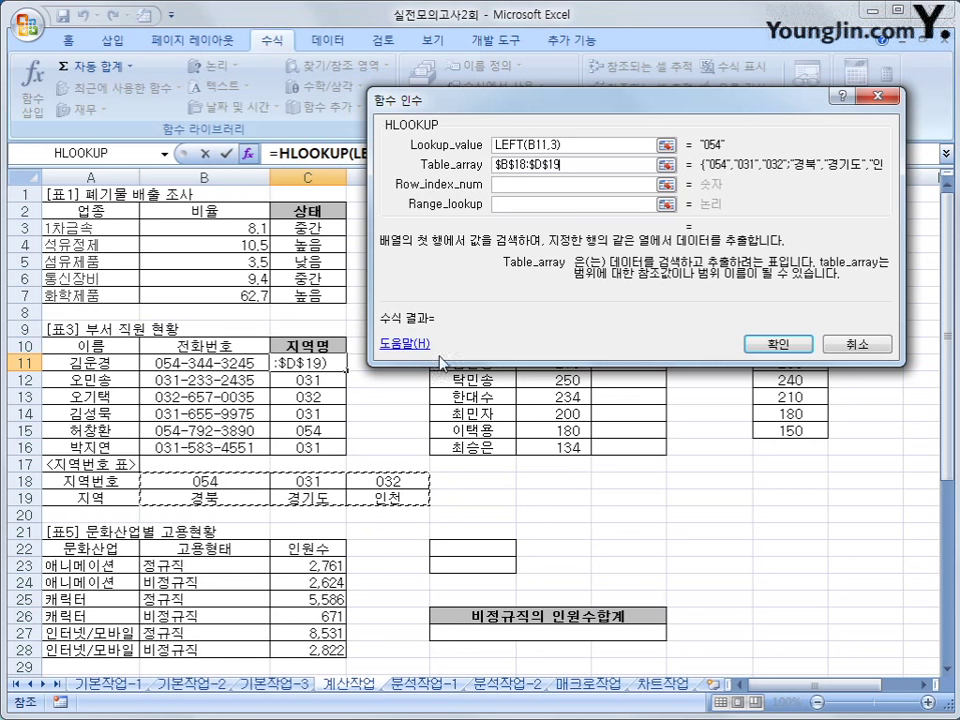
Set the HLOOKUP row index to 2 and the range lookup to 0, and enter the formula in C11.
left_click(498, 188)
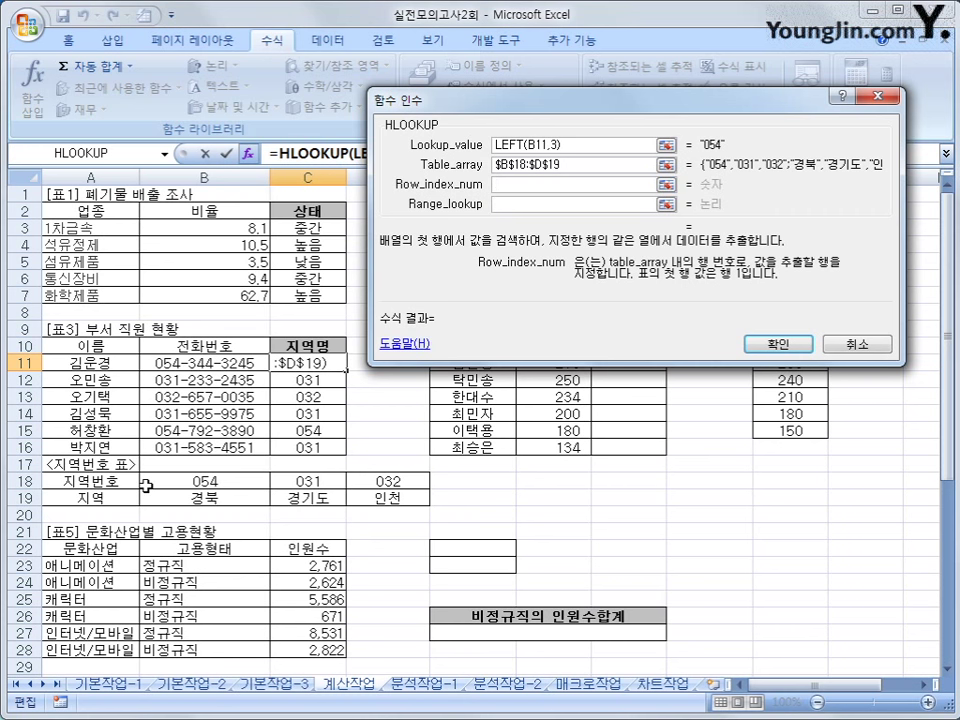
type("2")
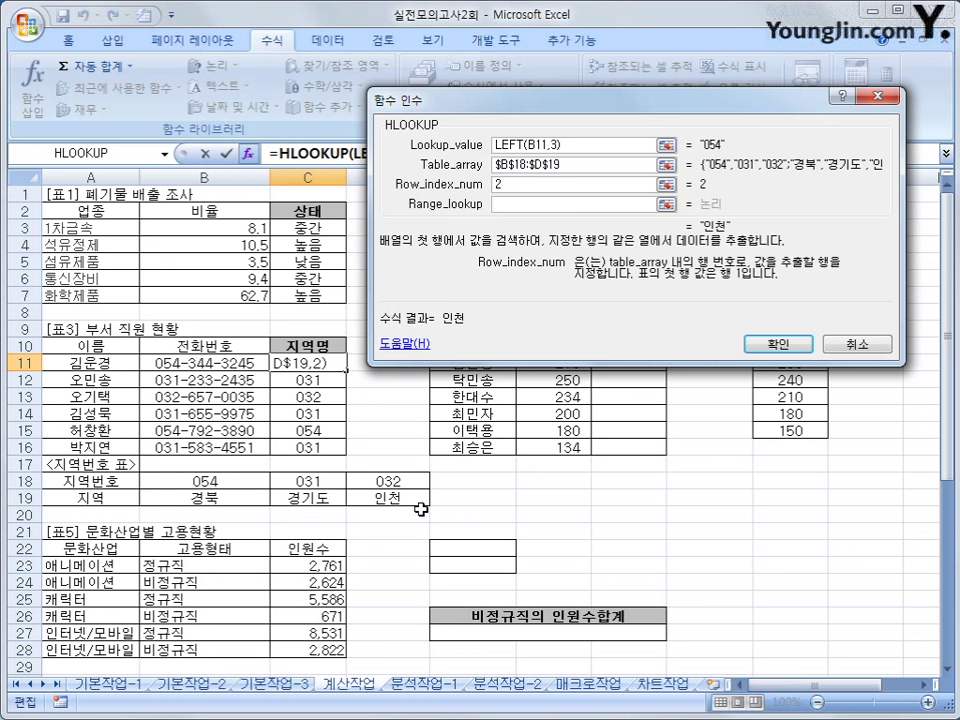
left_click(507, 209)
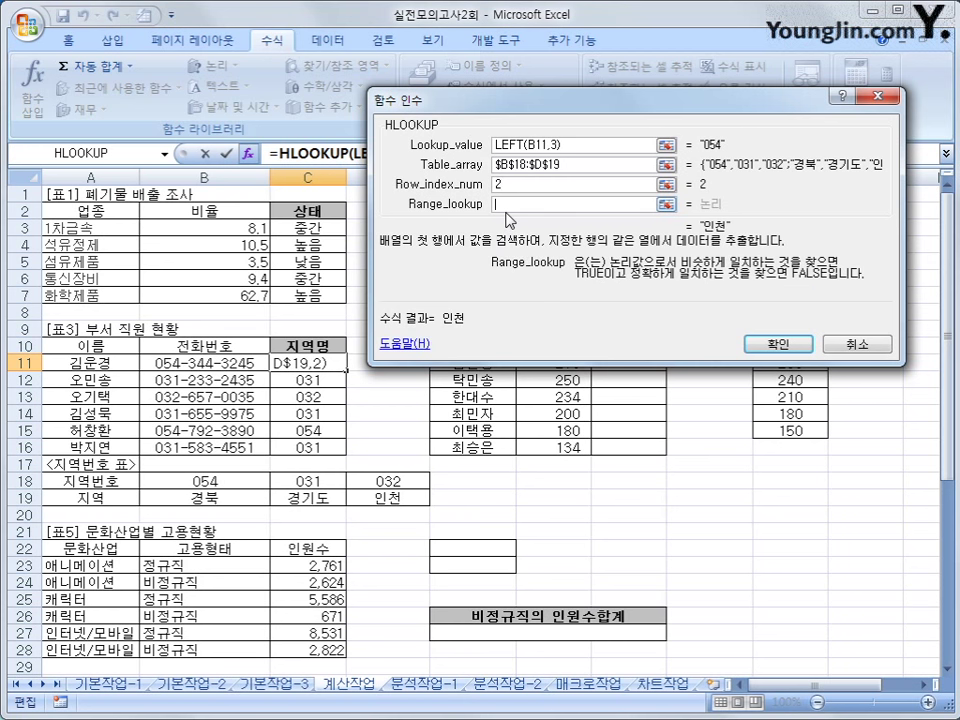
type("0")
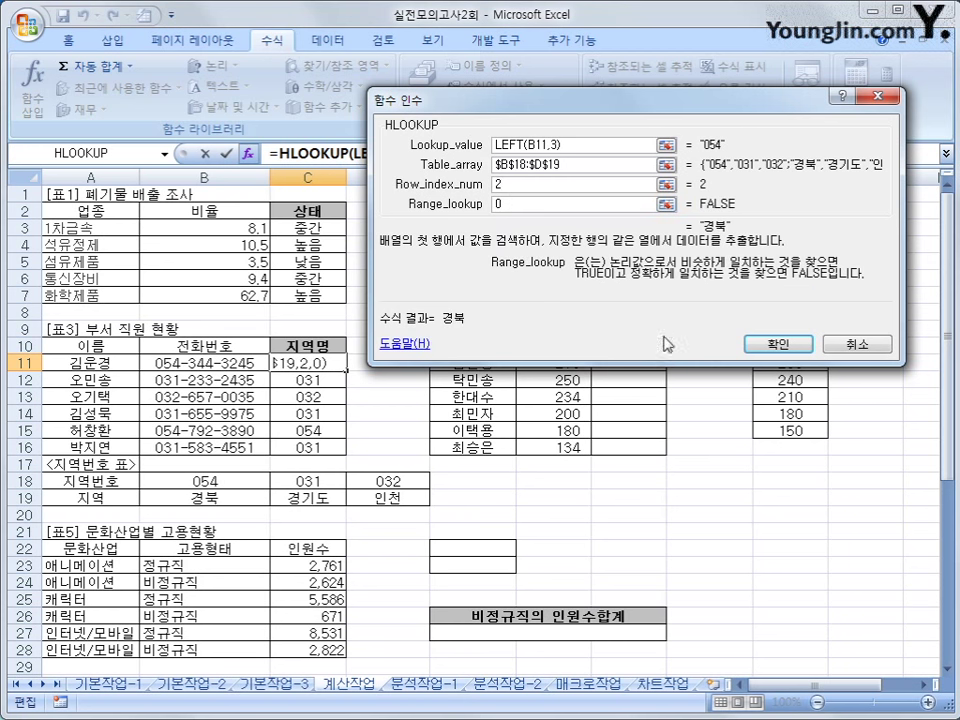
left_click(786, 344)
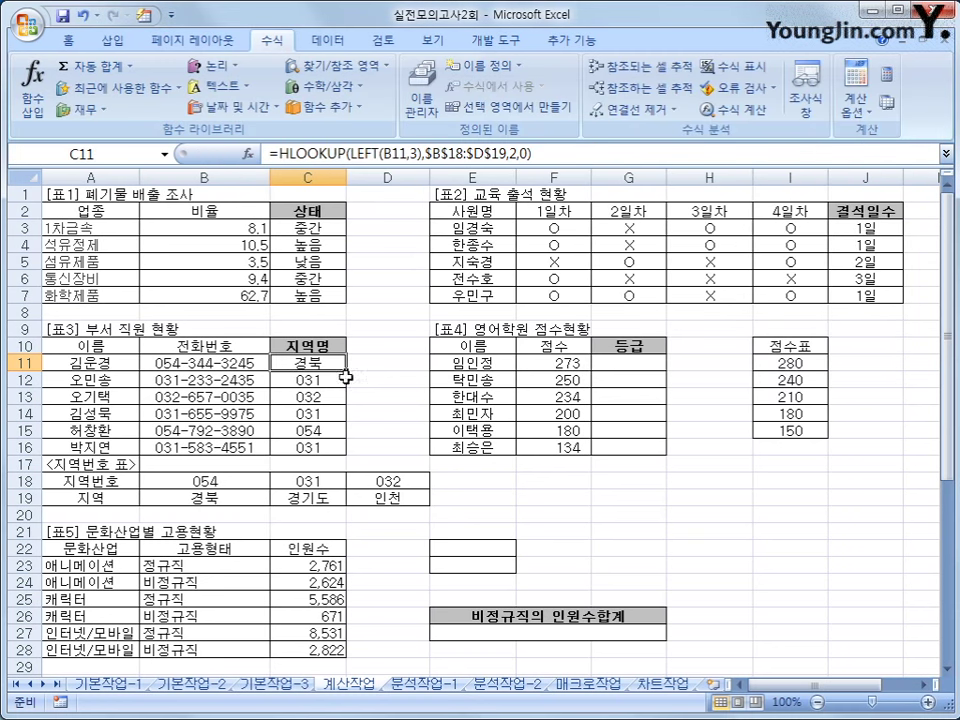
Fill the HLOOKUP formula from C11 down to C16 in the 지역명 column.
left_click_drag(347, 370, 326, 450)
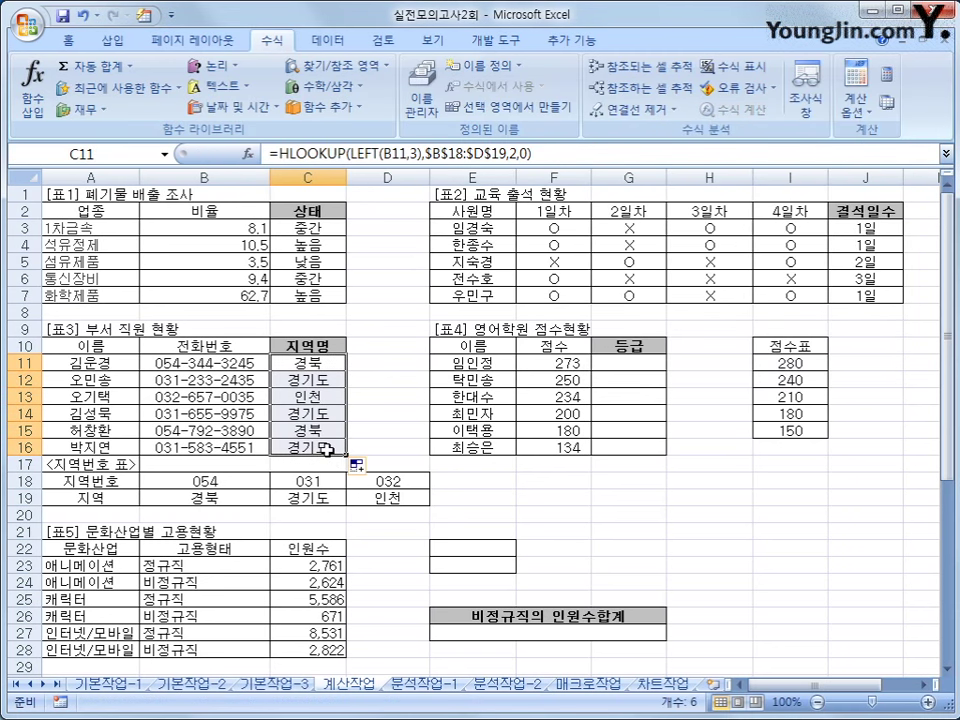
left_click(300, 447)
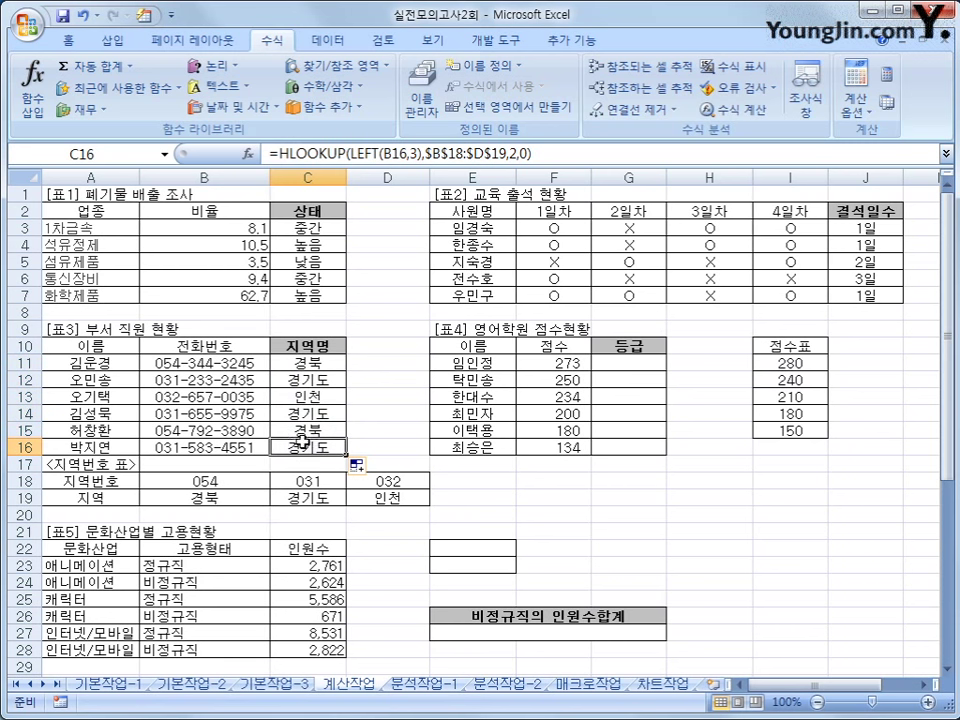
Insert the MATCH function in G11 of the 등급 column and set its lookup value to F11.
left_click_drag(815, 366, 795, 432)
left_click(618, 368)
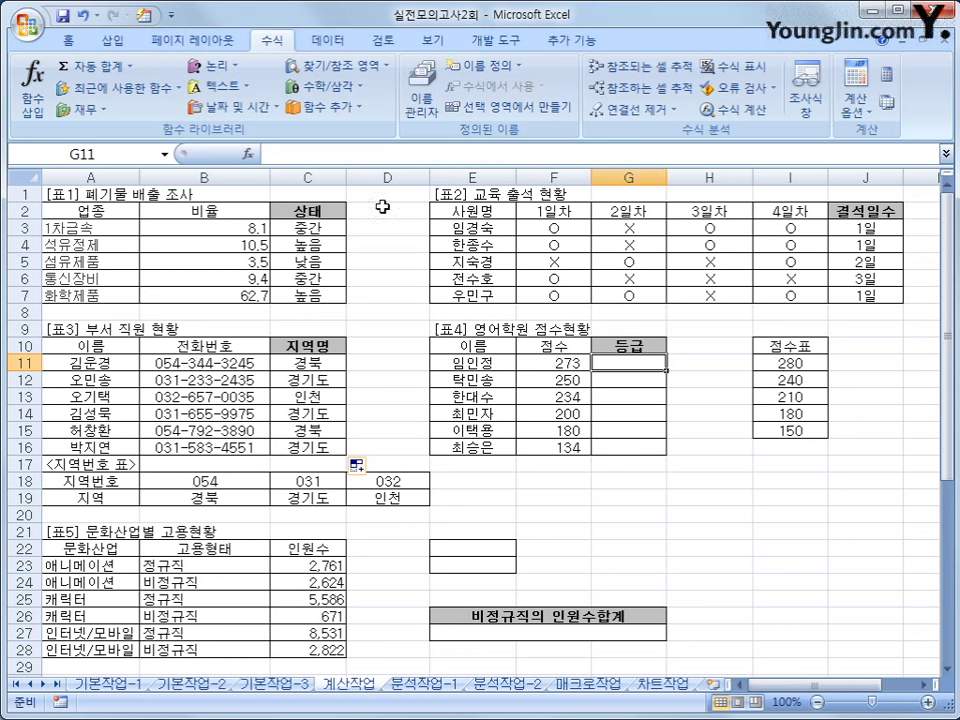
left_click(290, 63)
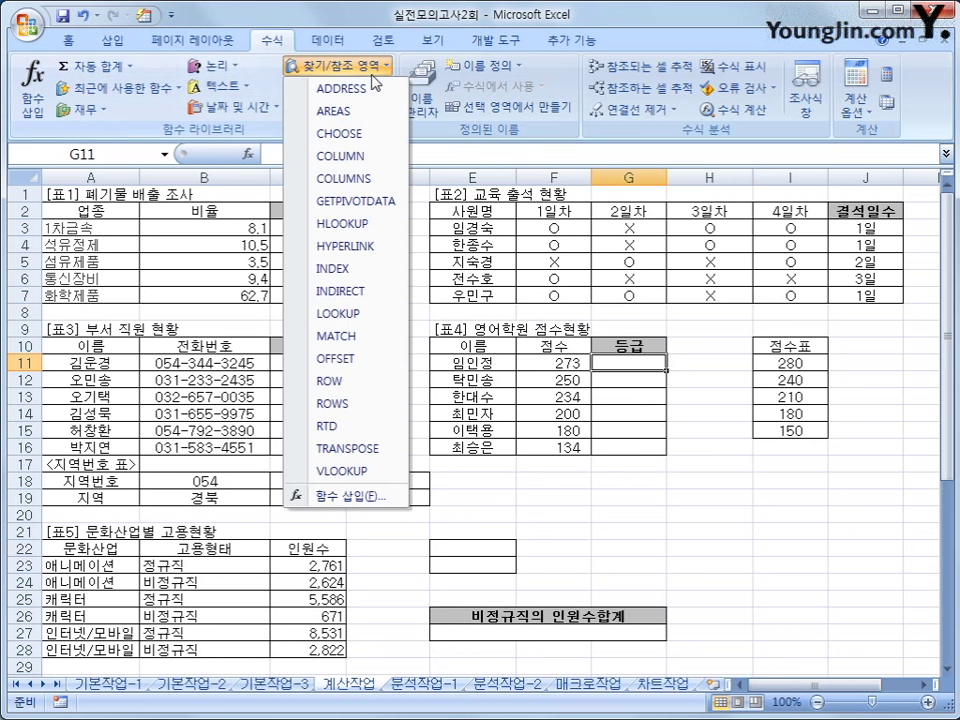
left_click(382, 338)
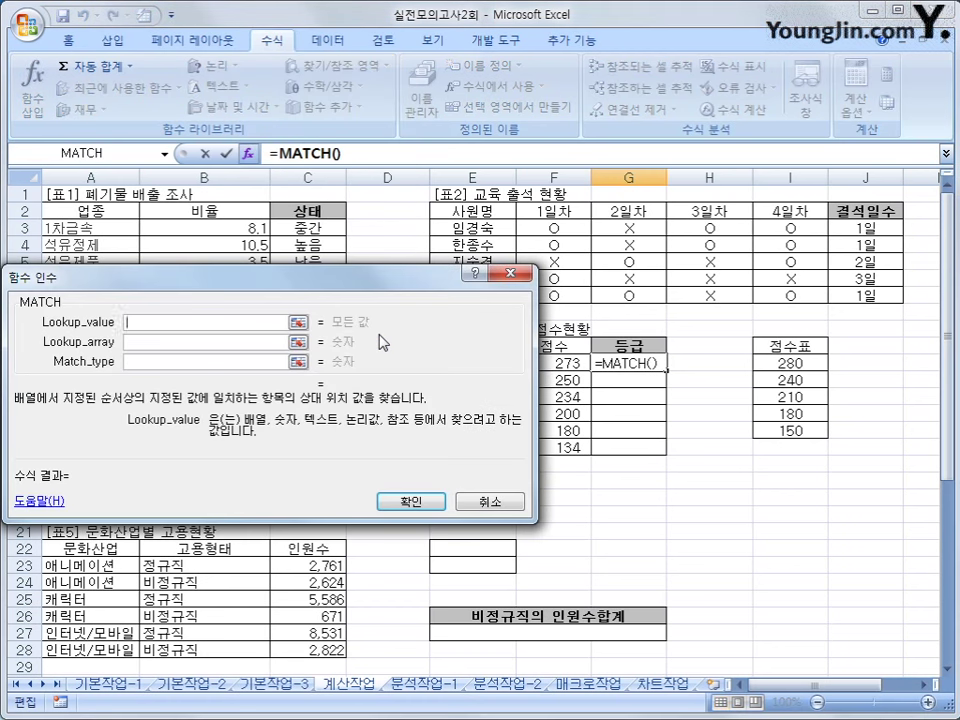
left_click_drag(392, 388, 616, 525)
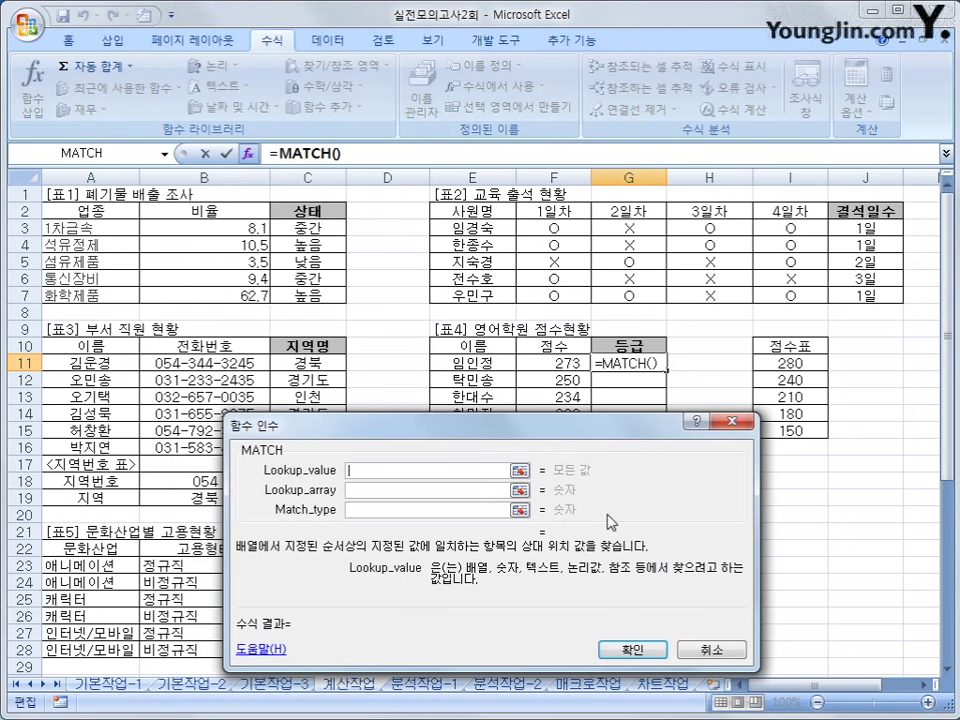
left_click(528, 362)
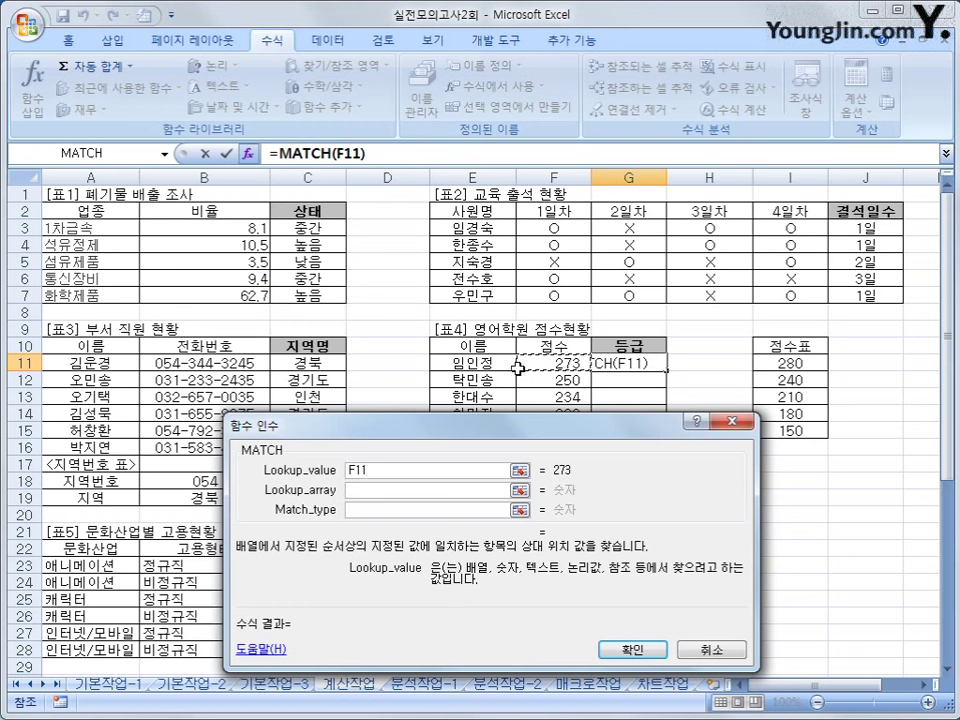
Set the MATCH lookup array to the absolute range $I$11:$I$15 of the 점수표.
left_click(429, 490)
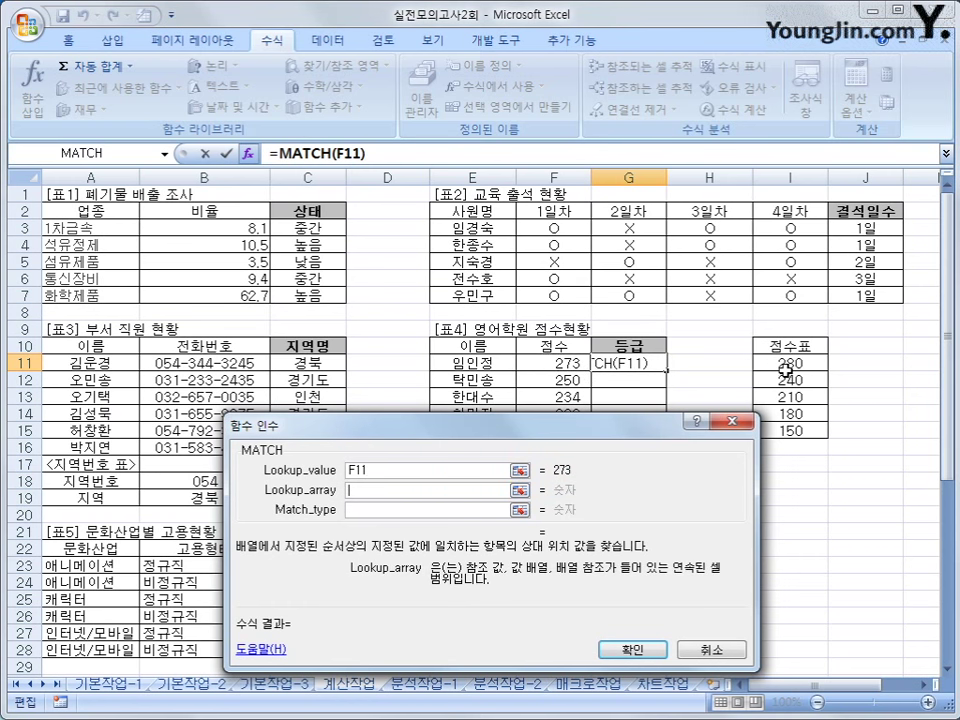
left_click_drag(789, 364, 790, 430)
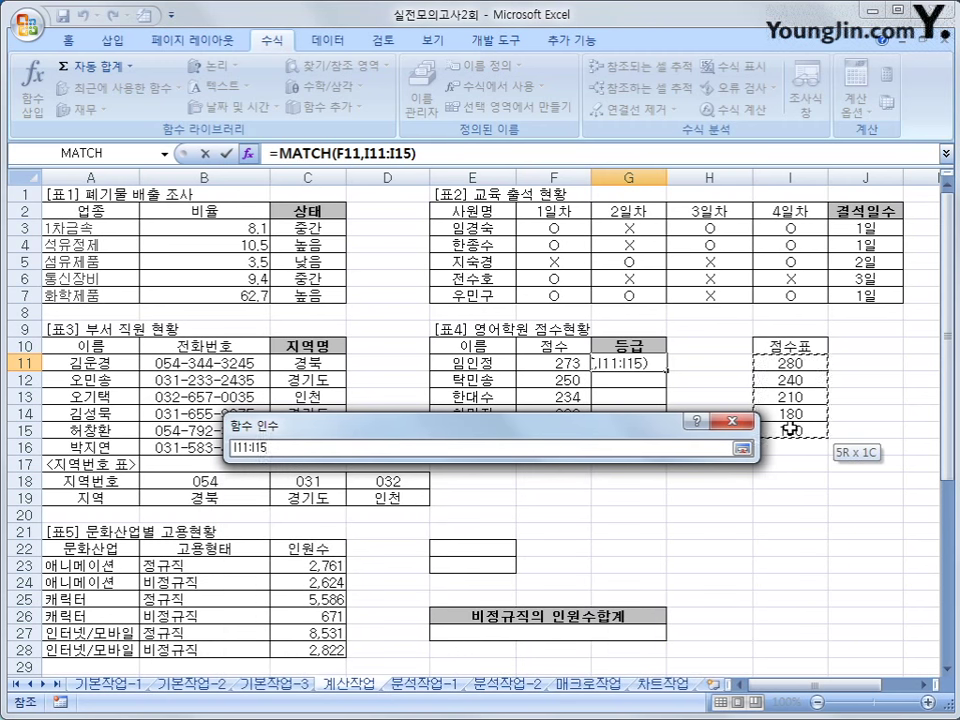
left_click_drag(790, 430, 790, 430)
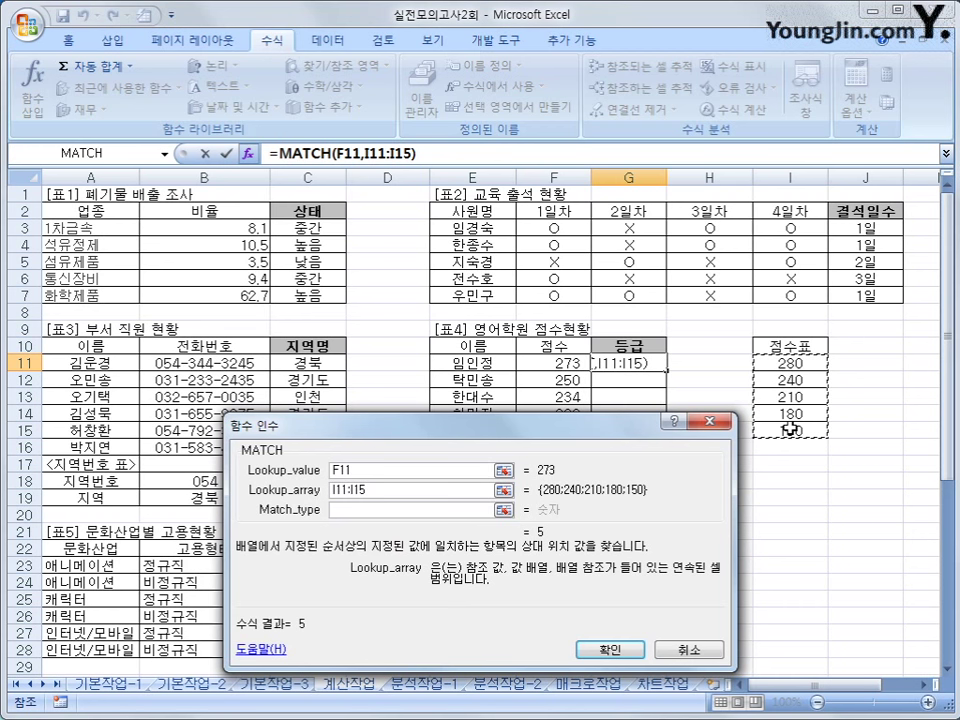
key("F4")
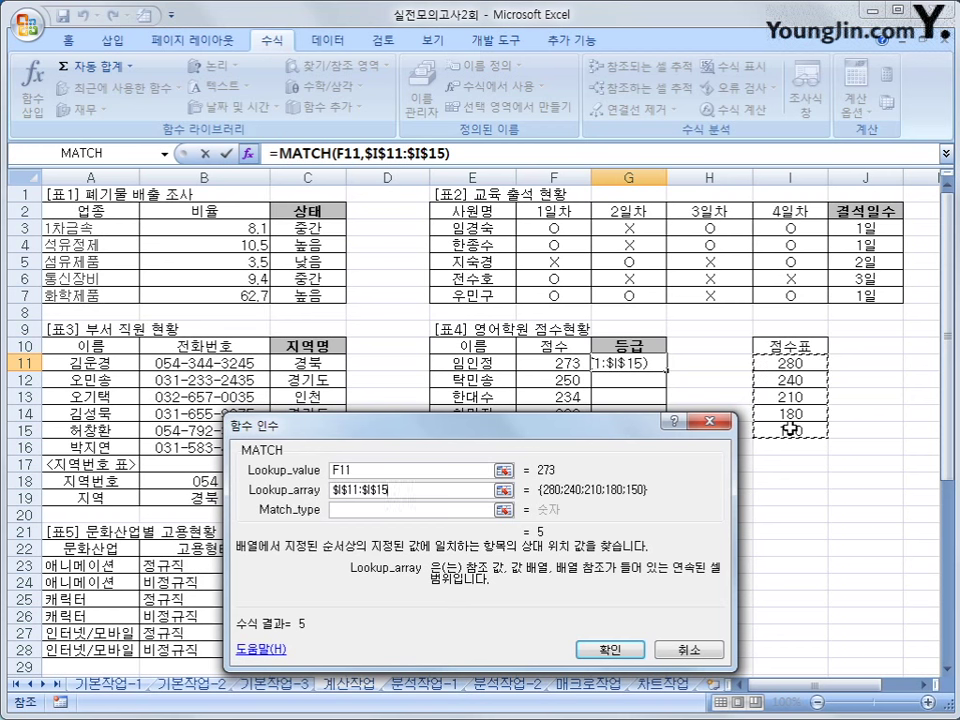
Set the MATCH match type to -1 and enter the formula in G11.
left_click(406, 513)
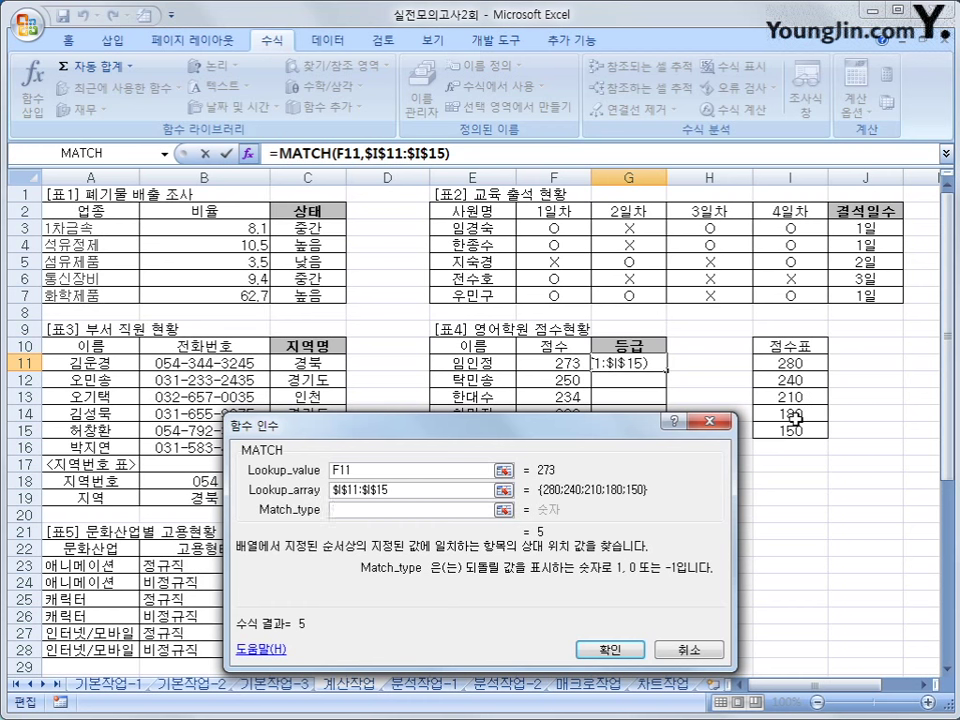
type("-")
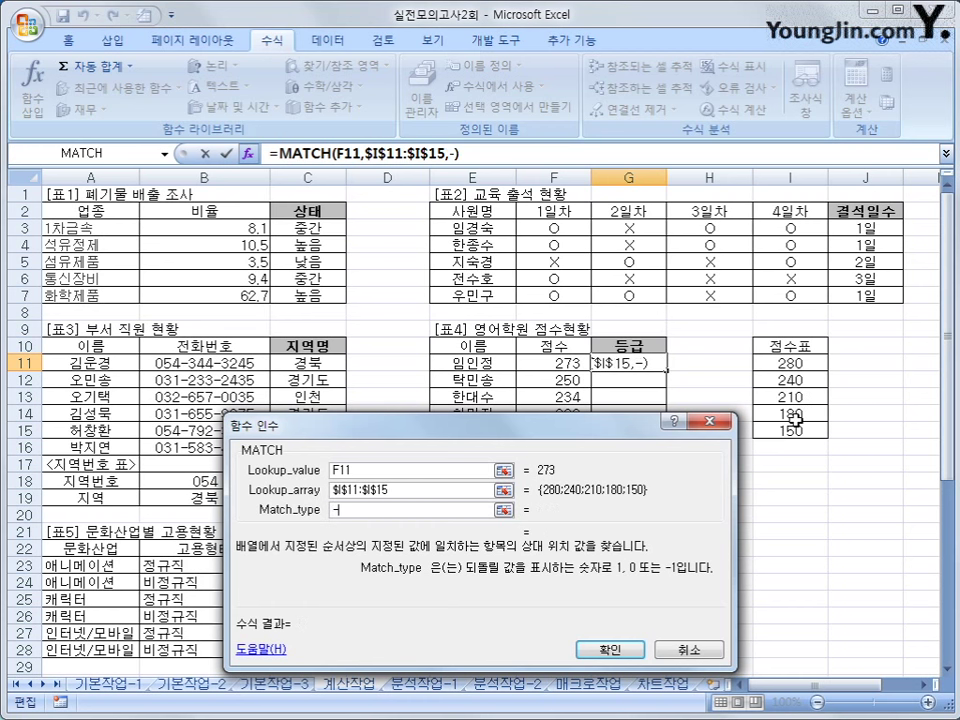
type("1")
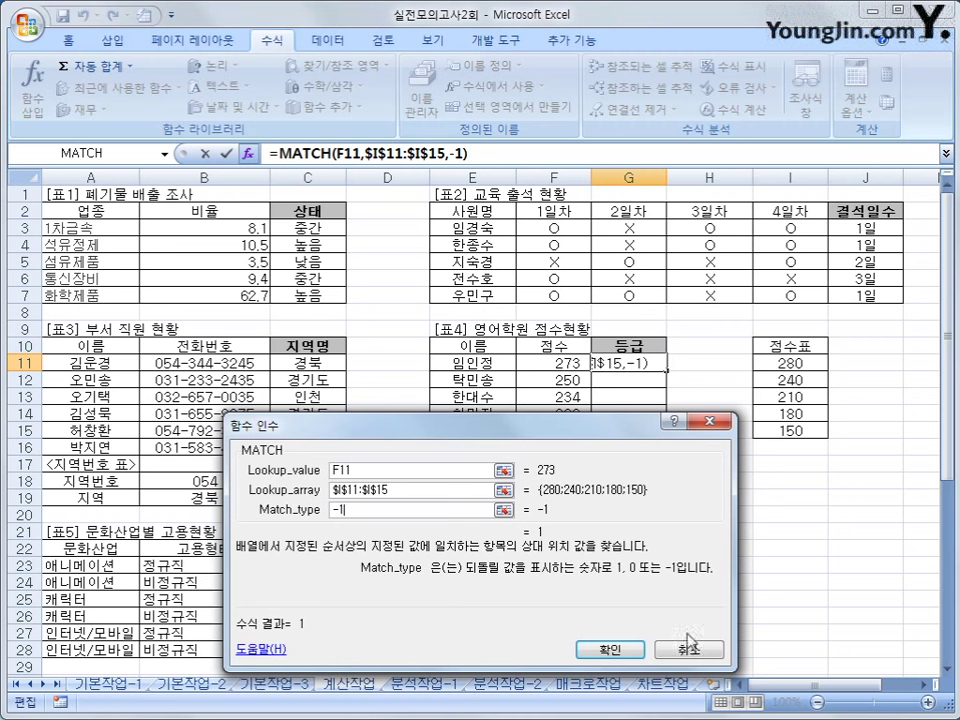
left_click(610, 650)
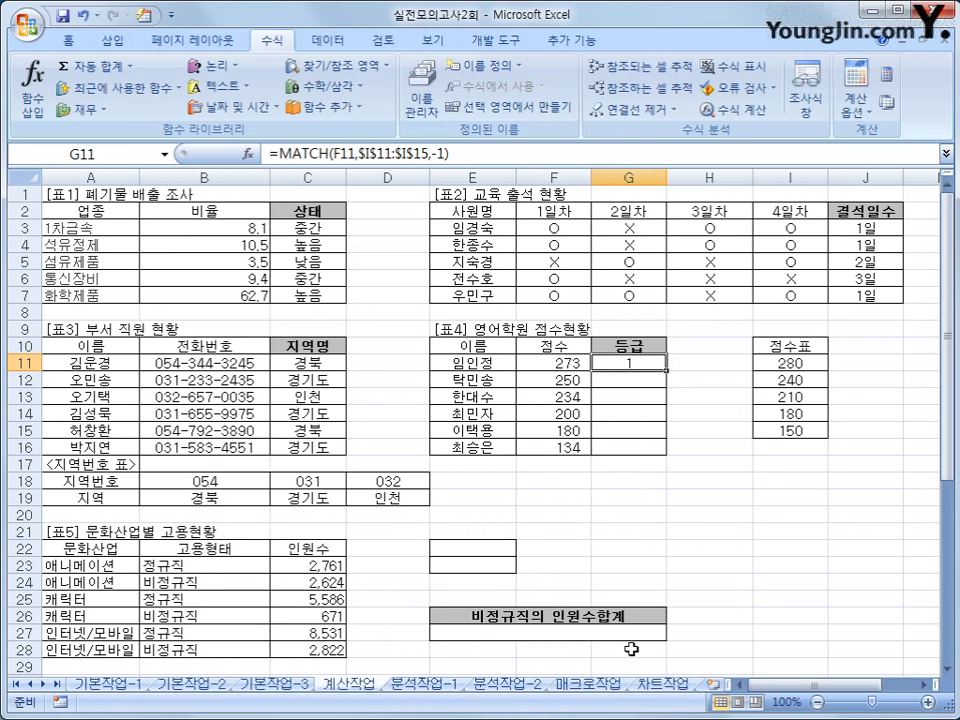
Fill the MATCH formula from G11 down to G16 and check the grades against the 점수표 values.
left_click_drag(666, 371, 657, 461)
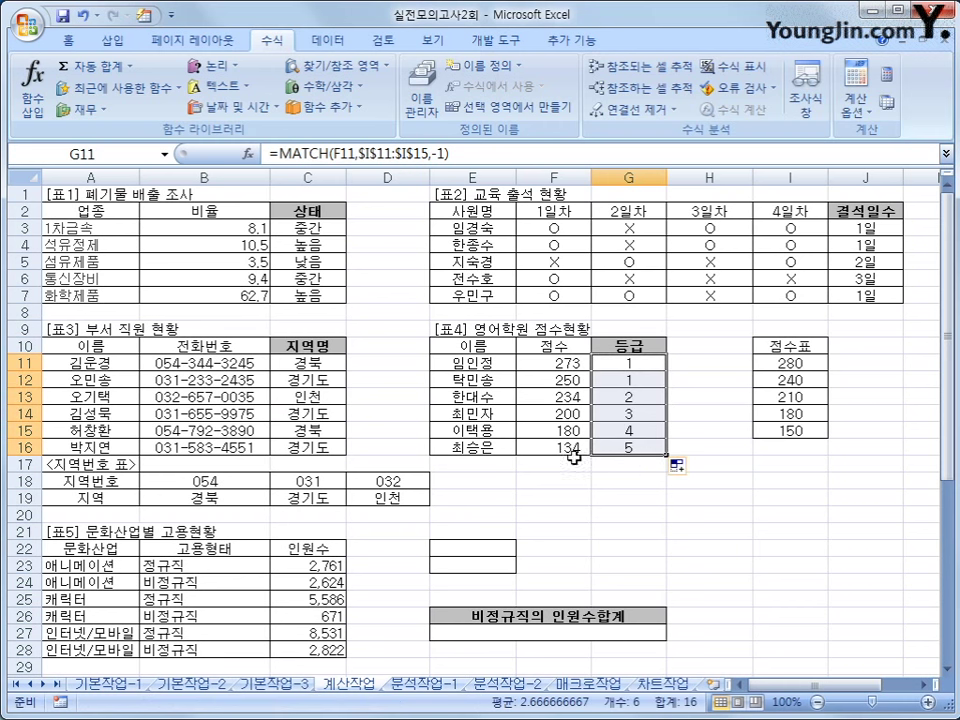
left_click(628, 448)
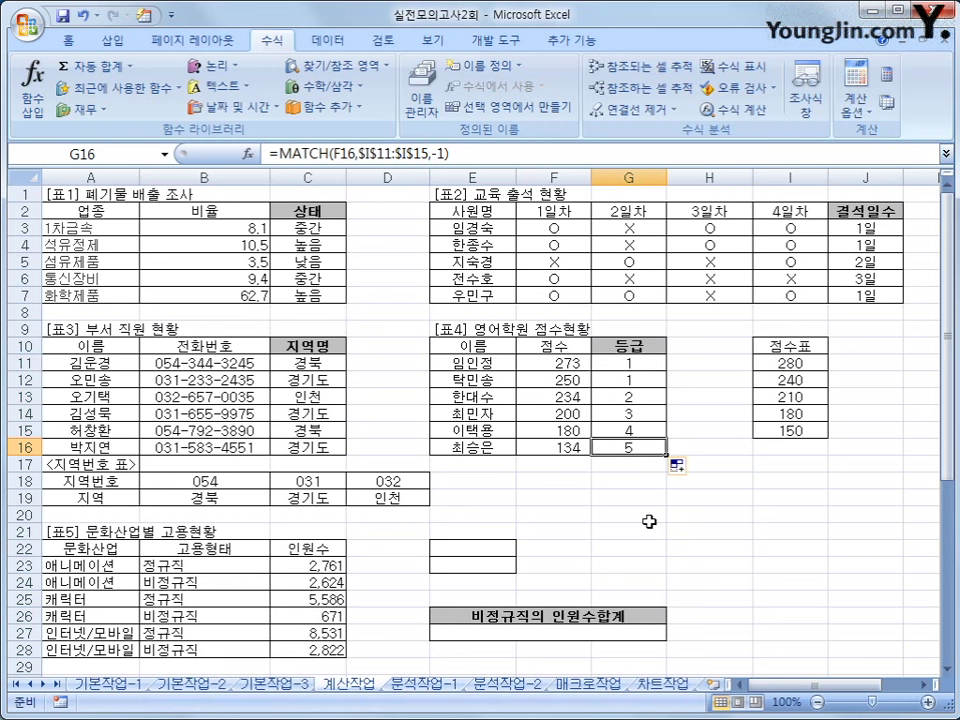
left_click(812, 365)
left_click(811, 383)
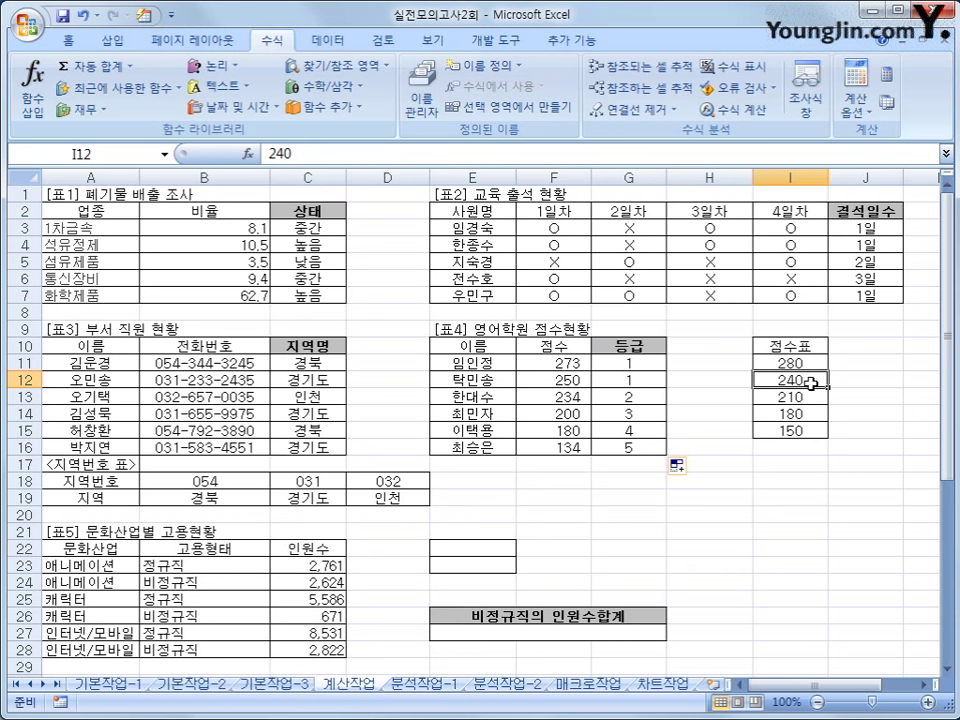
left_click(806, 400)
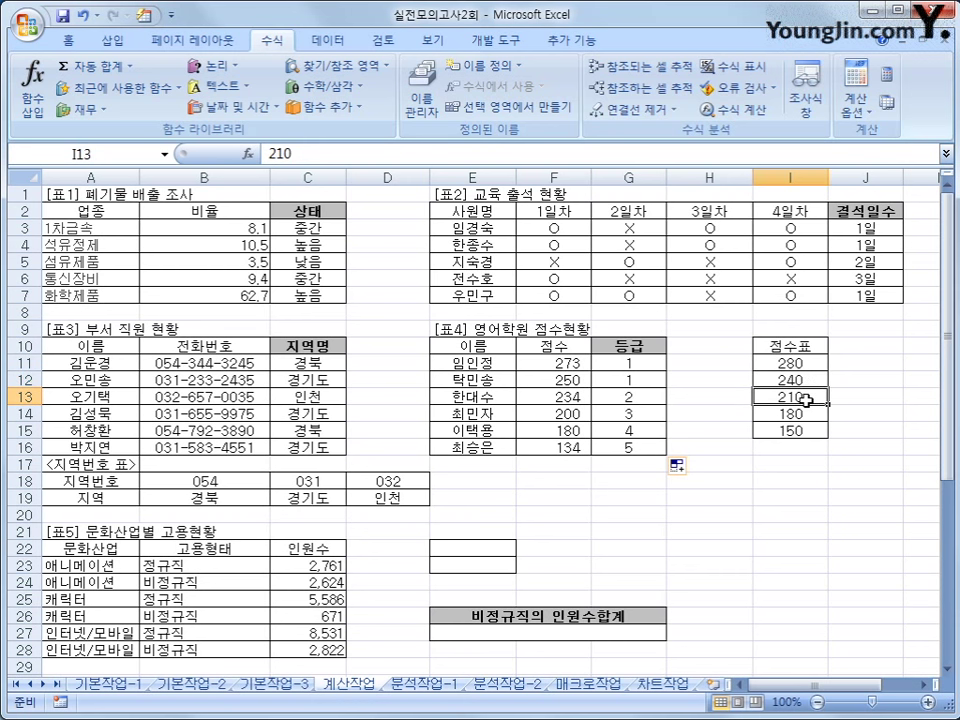
left_click(805, 383)
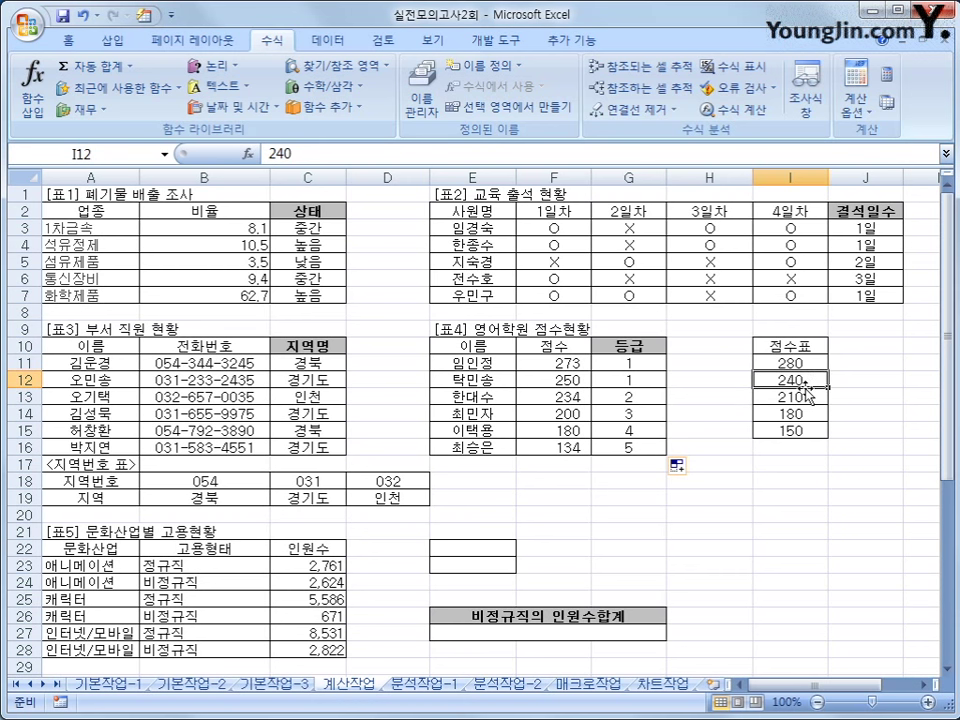
left_click(806, 399)
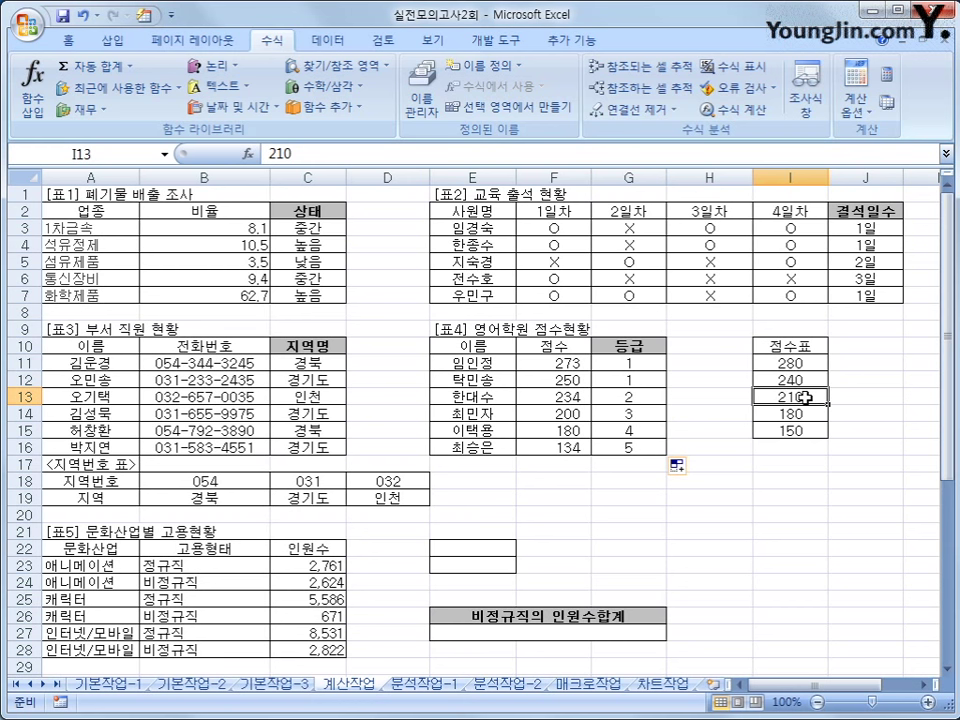
Append &"등급" to the MATCH formula in G11 and fill it down to G16.
left_click(652, 363)
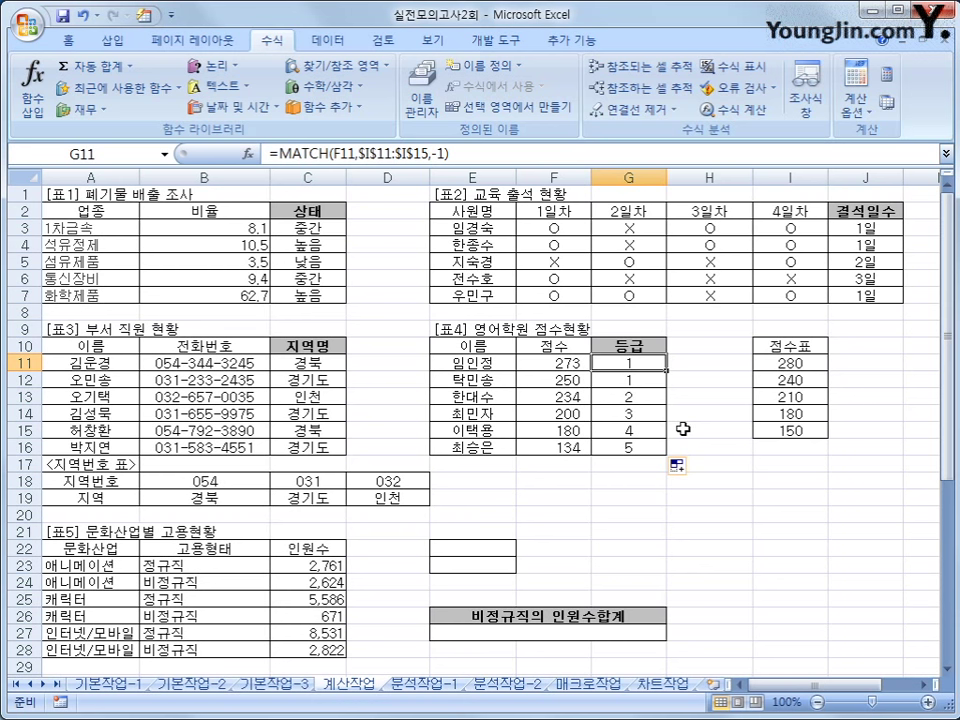
left_click(463, 153)
type("&")
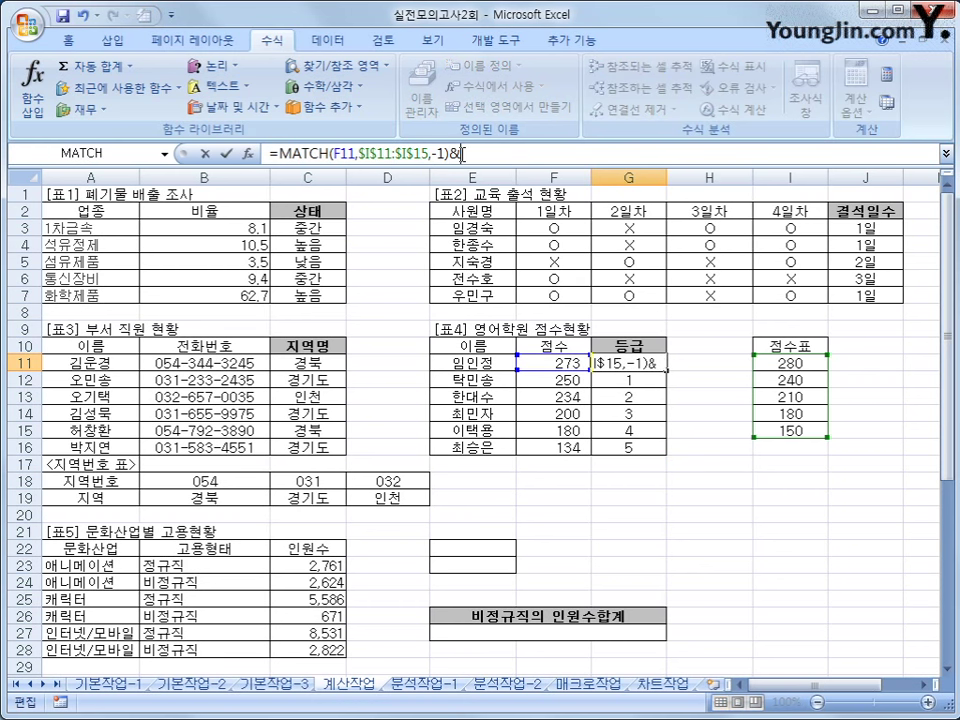
type("\"e")
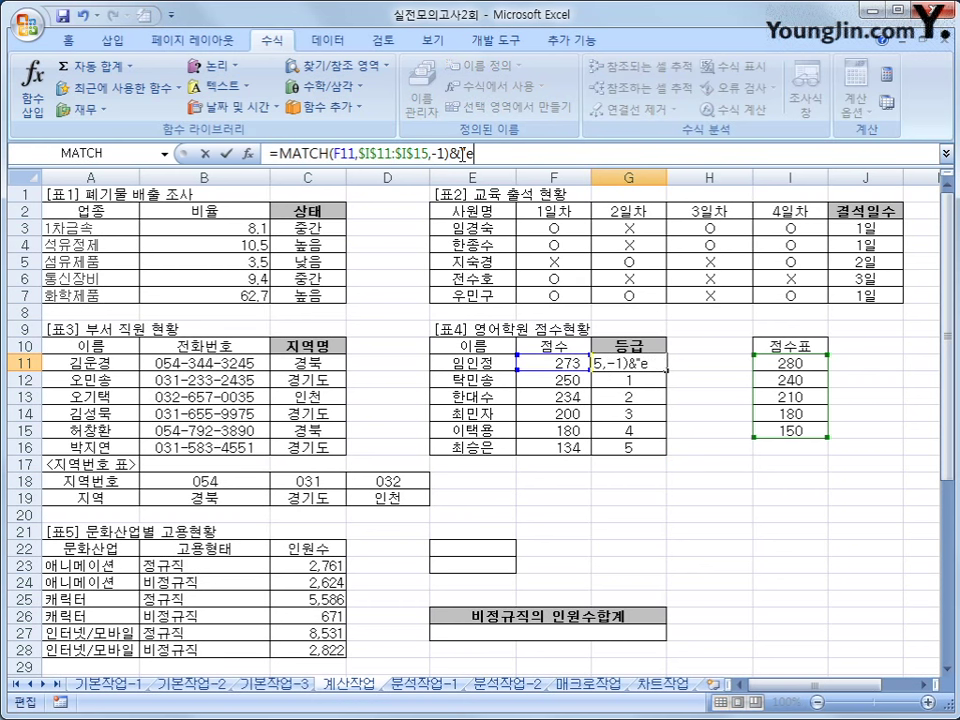
key("BackSpace")
type("등그")
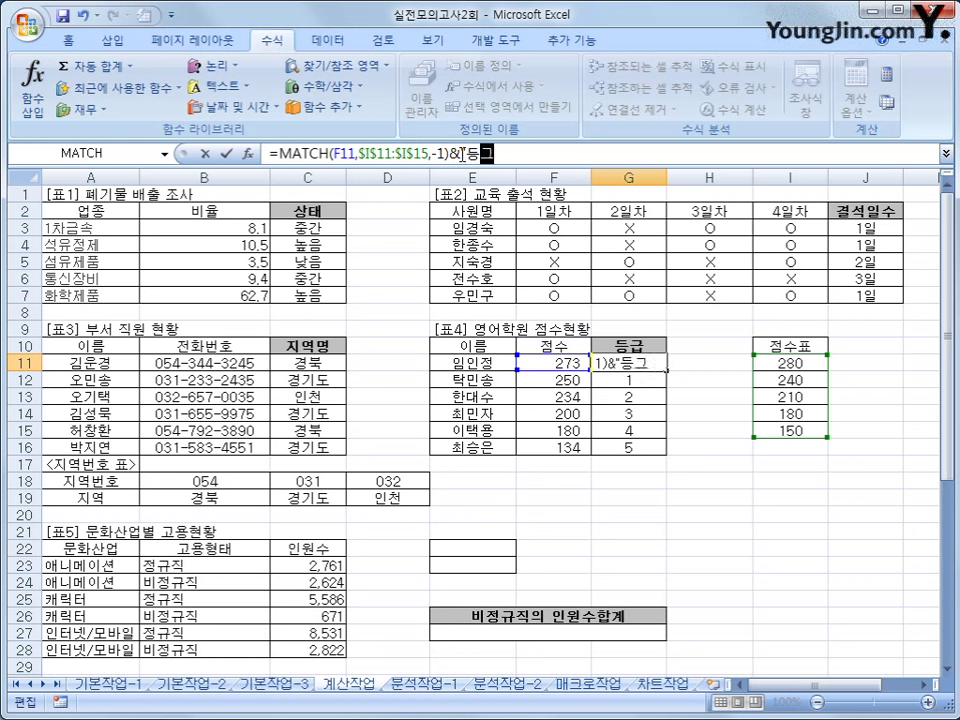
type("ㅂ\"")
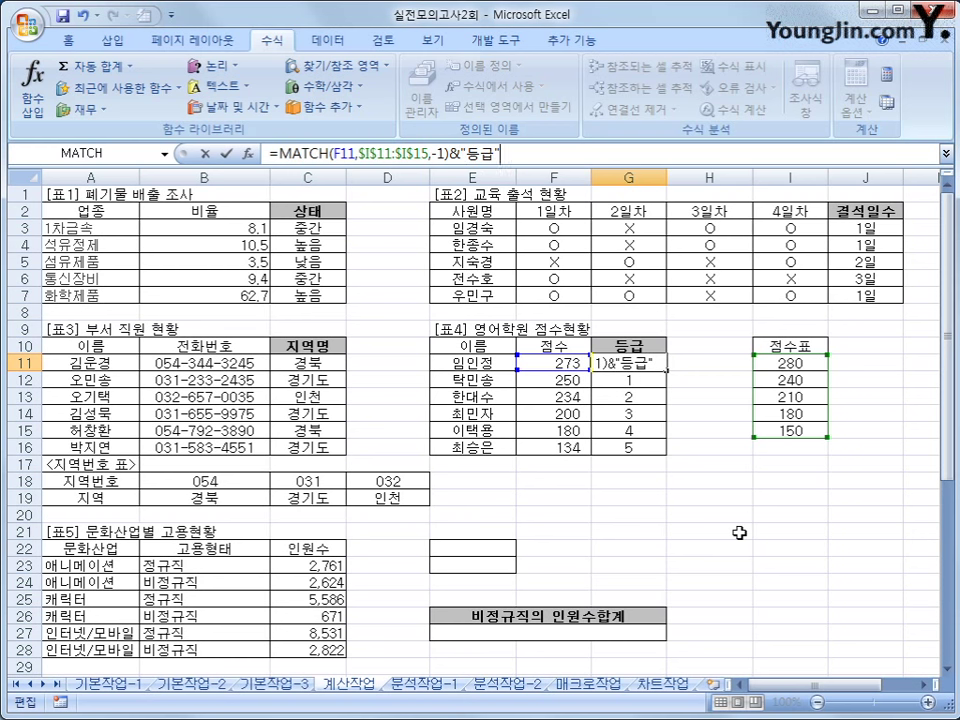
key("Return")
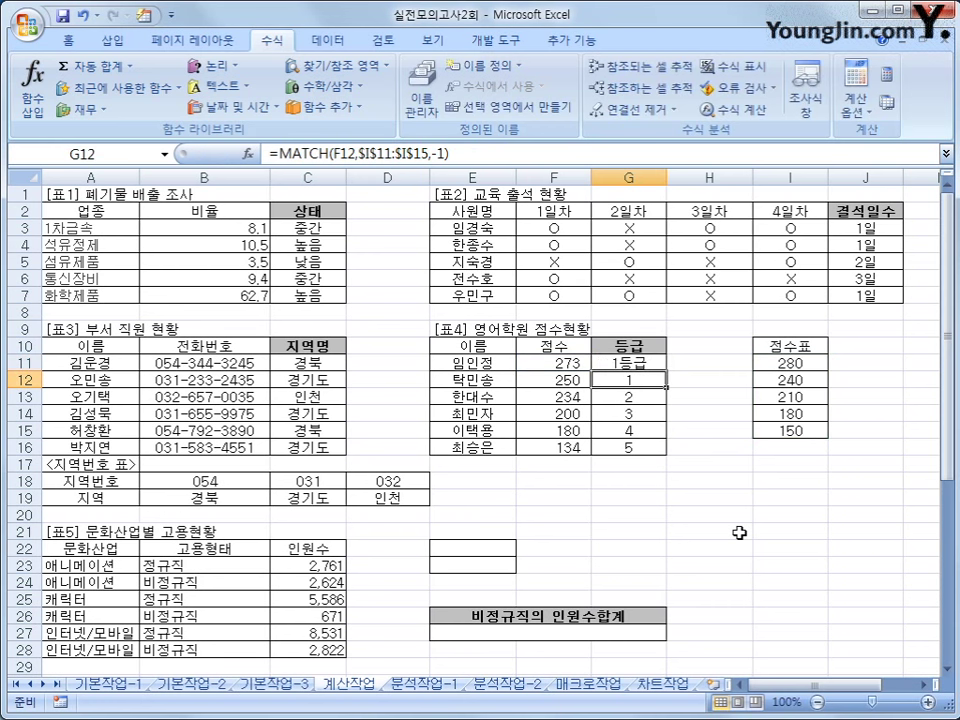
left_click(630, 364)
left_click_drag(660, 368, 668, 450)
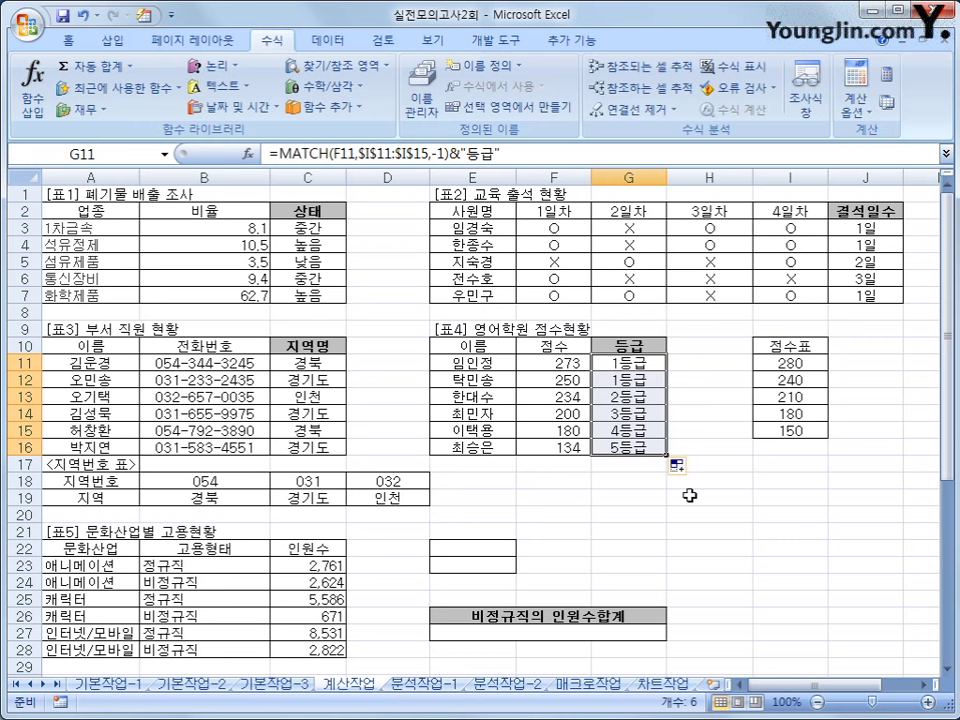
Copy the 고용형태 header and a 비정규직 entry from 표5 into the criteria cells E22:E23.
scroll(690, 495, "down", 3)
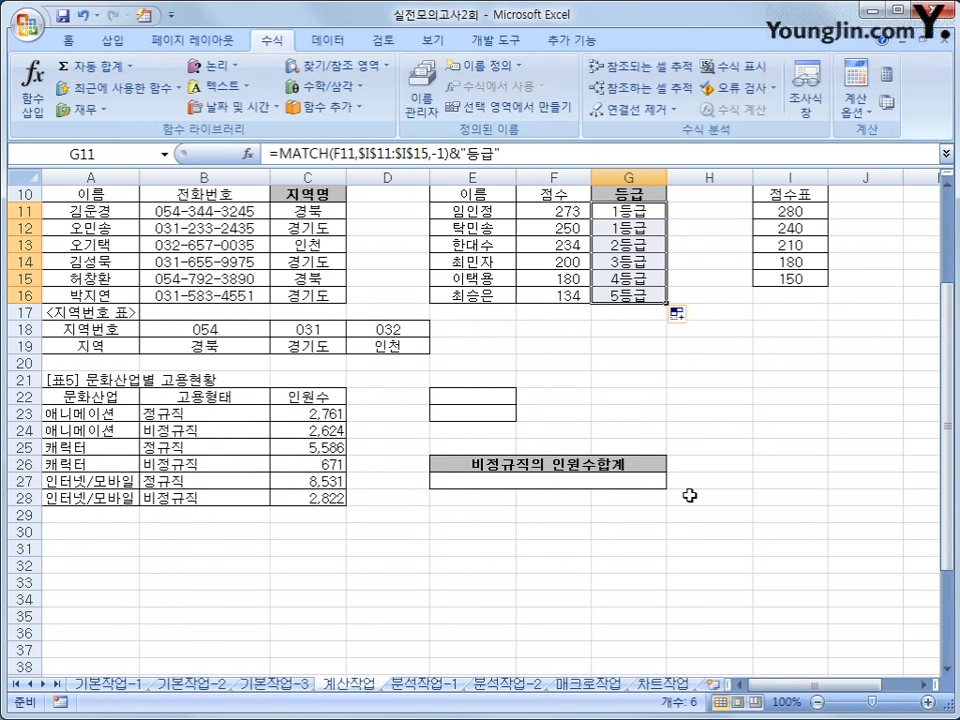
left_click(764, 463)
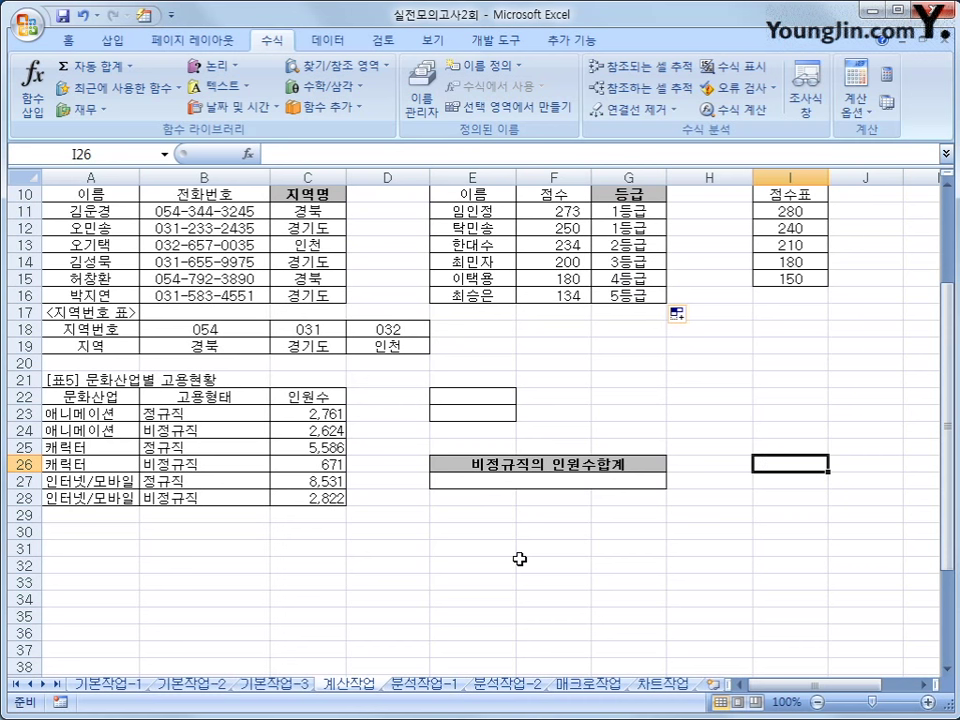
mouse_move(465, 396)
left_mouse_down()
mouse_move(448, 411)
mouse_move(461, 418)
mouse_move(461, 409)
left_mouse_up()
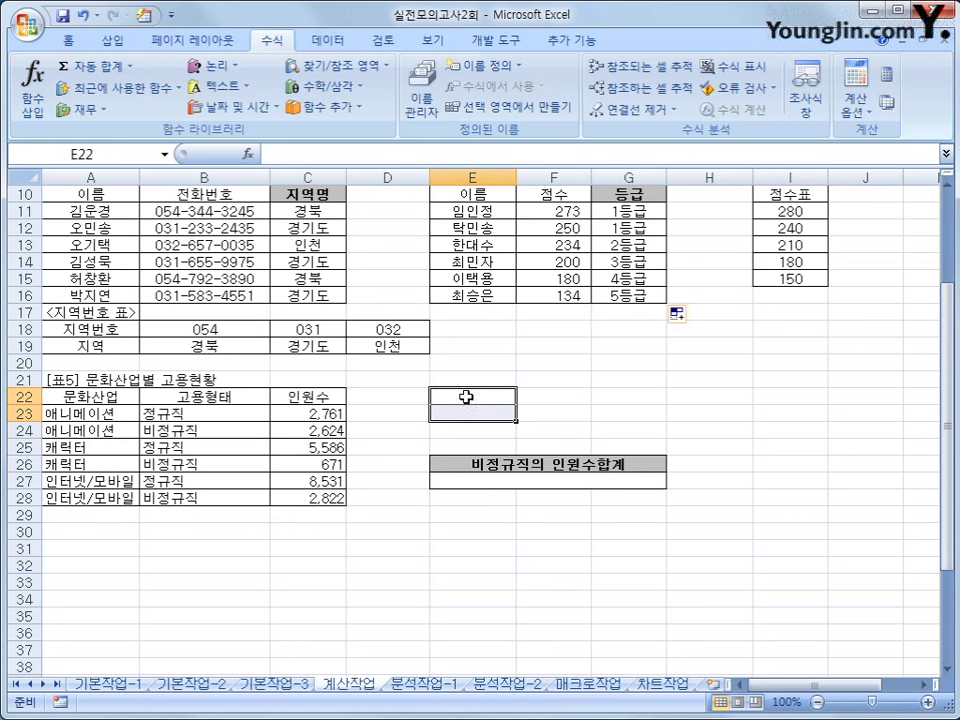
left_click(466, 395)
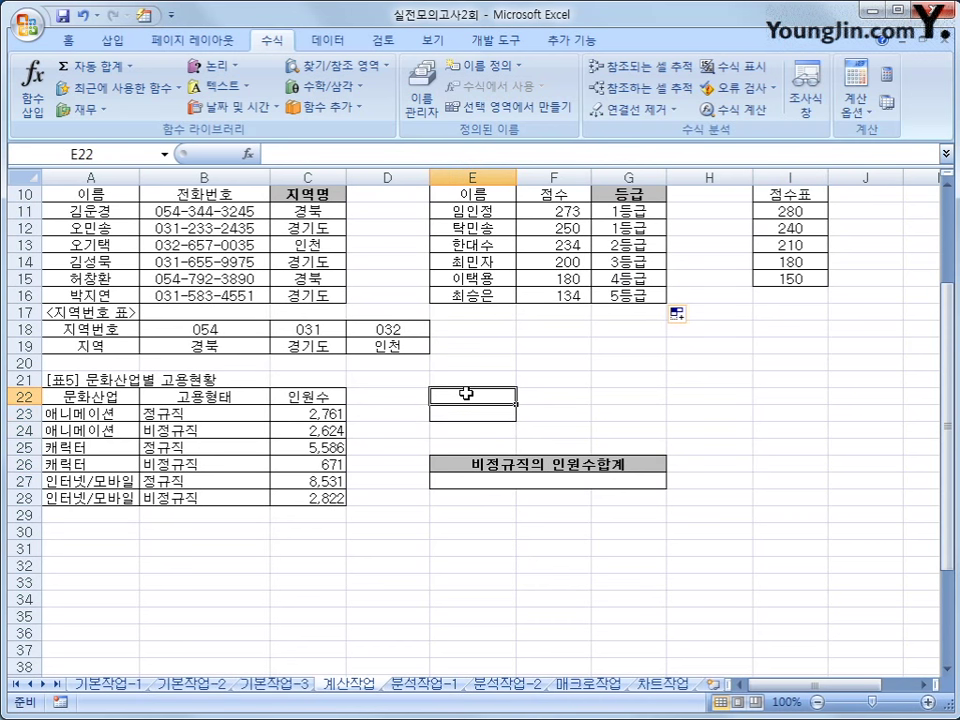
left_click(245, 394)
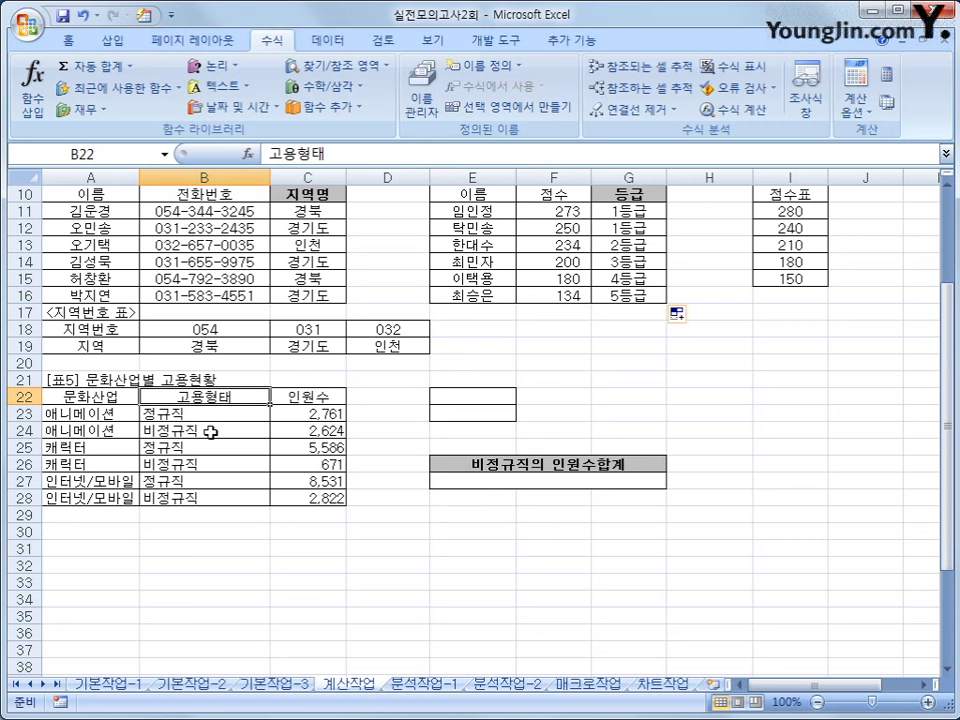
left_click(210, 431, "ctrl")
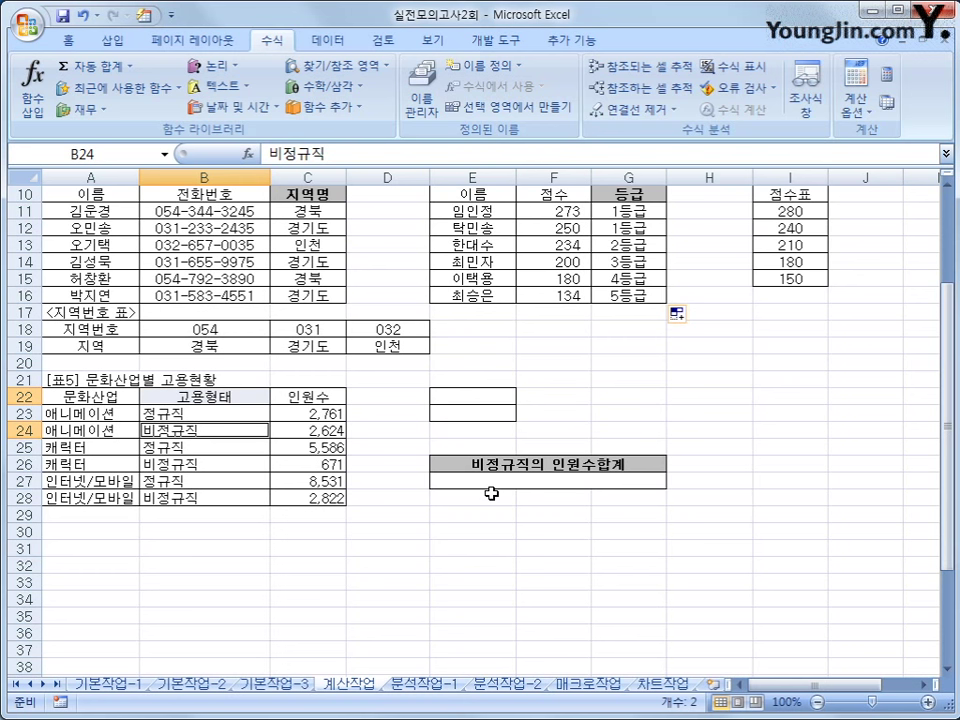
key("ctrl+c")
left_click(478, 410)
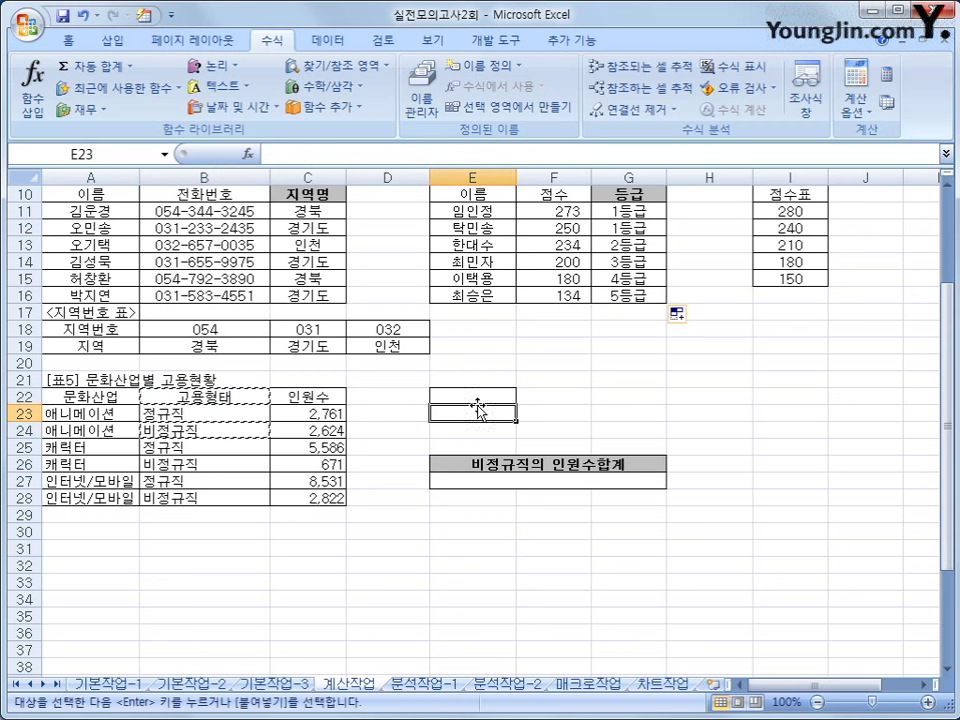
left_click(444, 395)
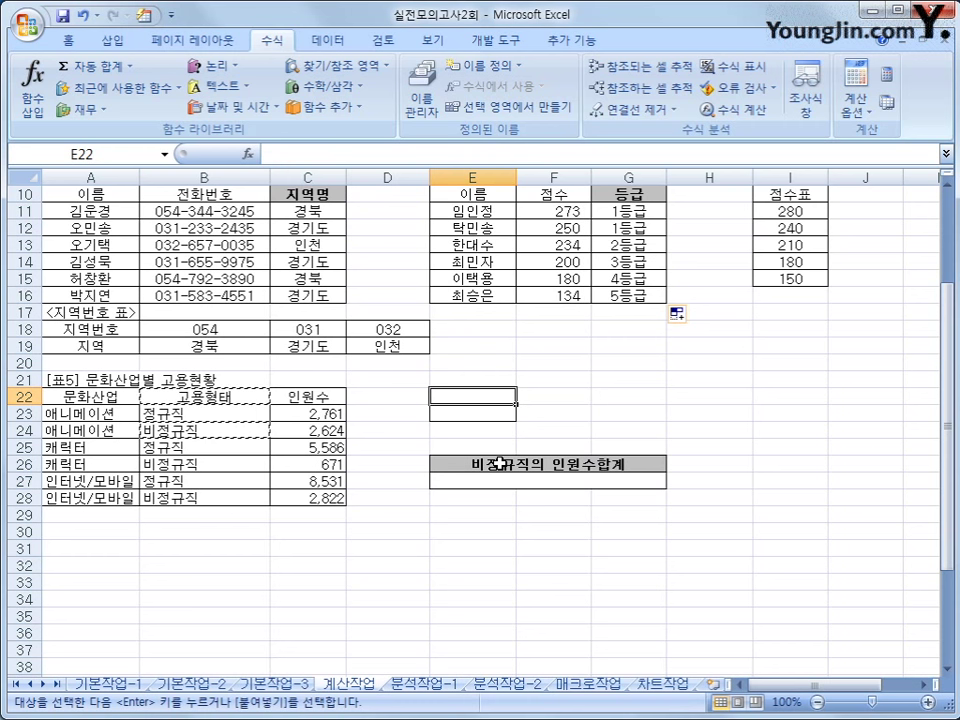
key("ctrl+v")
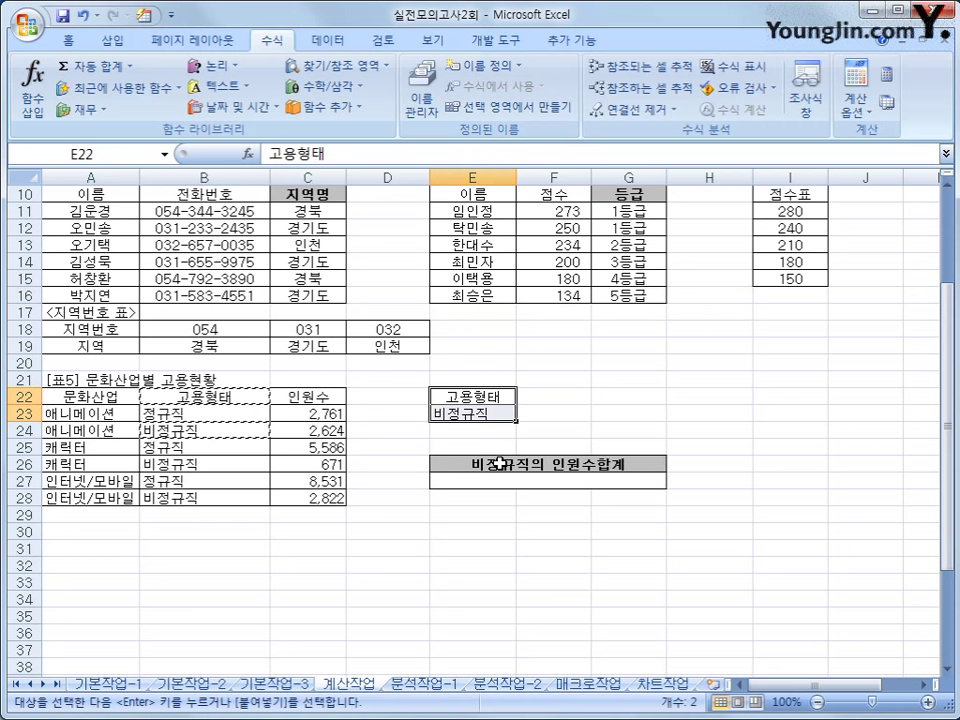
Insert the DSUM function from the 데이터베이스 category into the 비정규직의 인원수합계 cell E27.
left_click(448, 561)
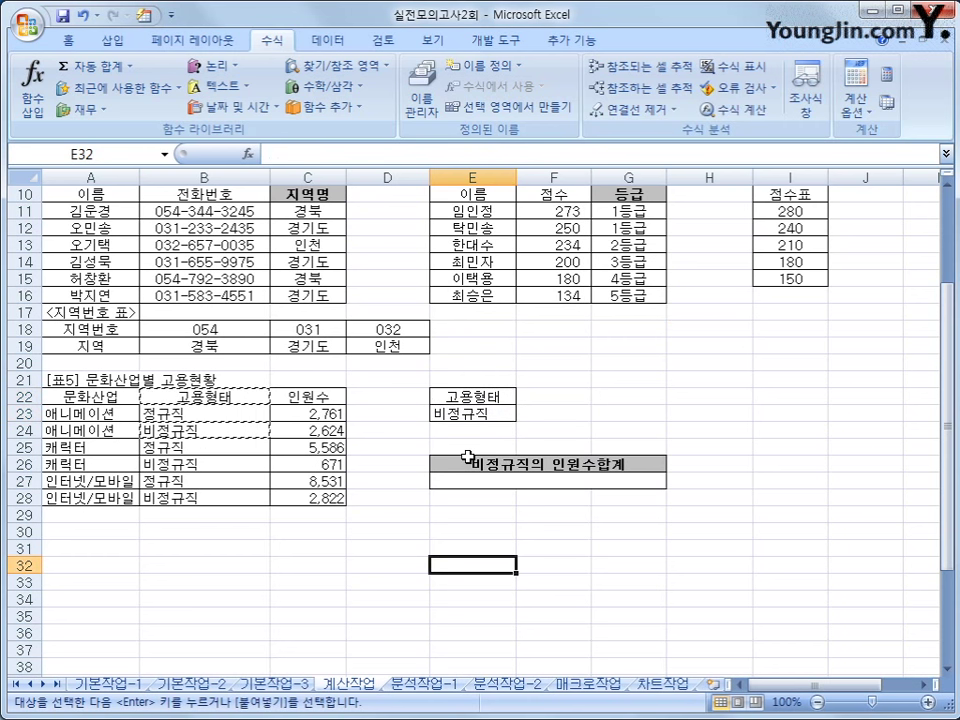
left_click(456, 409)
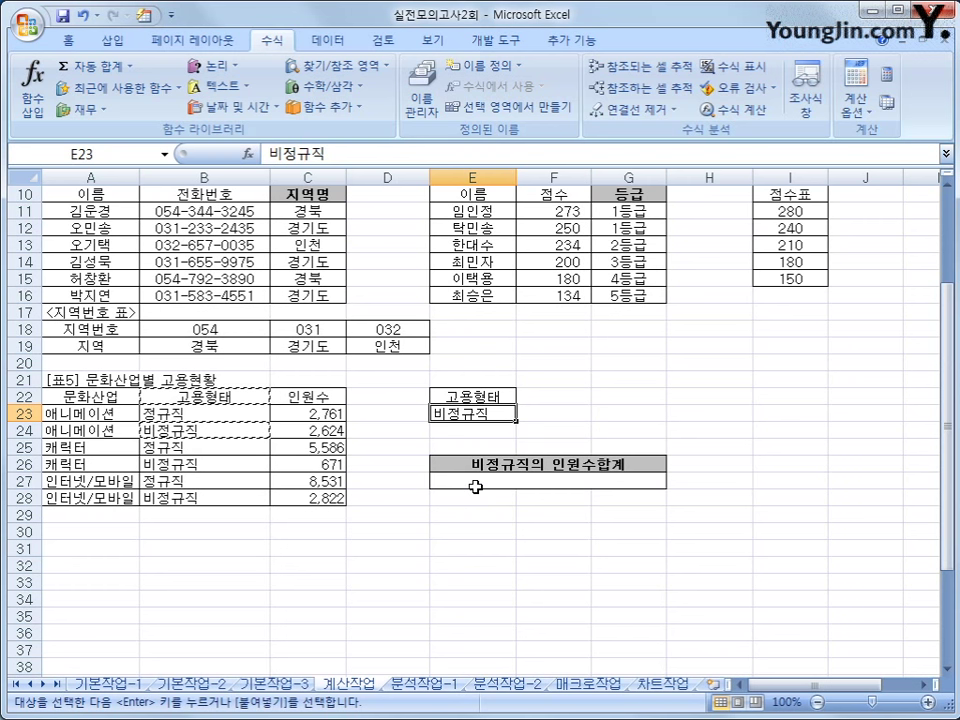
left_click(476, 482)
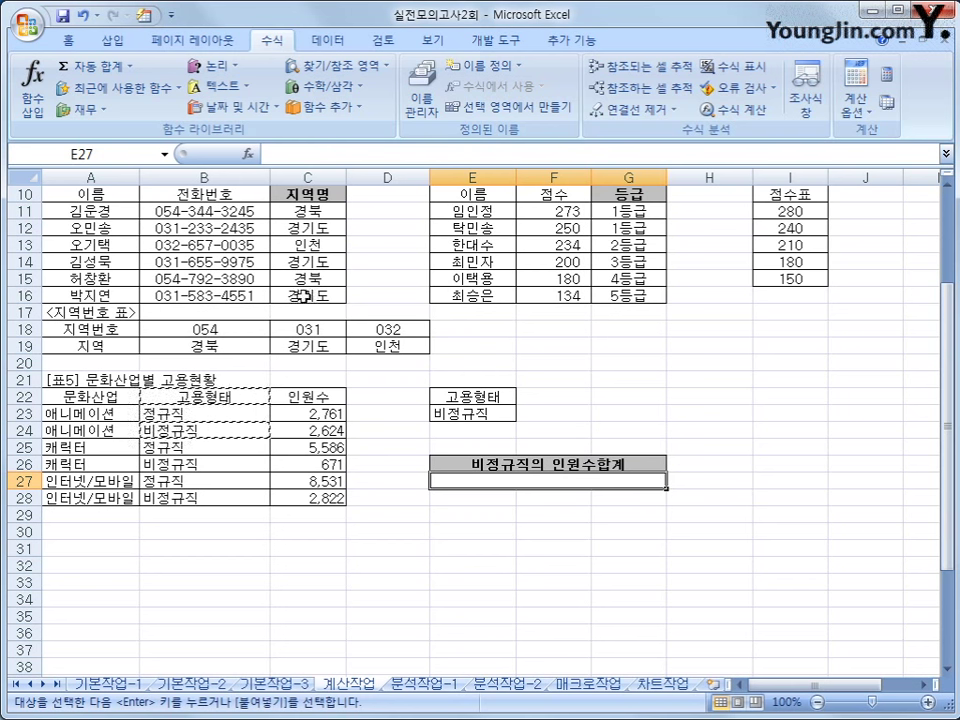
left_click(323, 106)
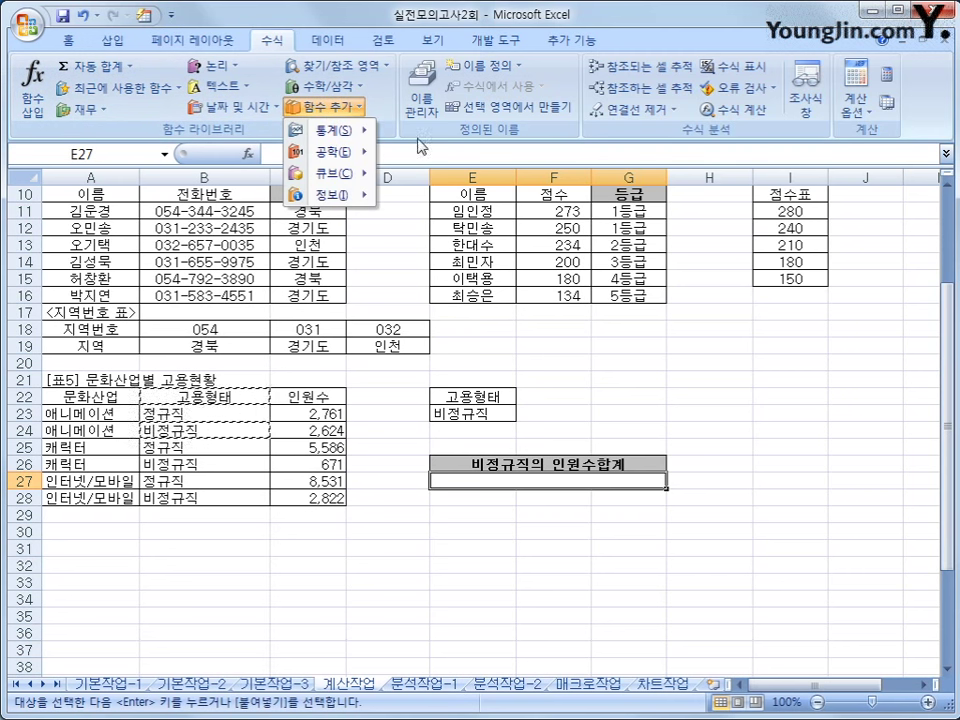
left_click(300, 154)
left_click(247, 154)
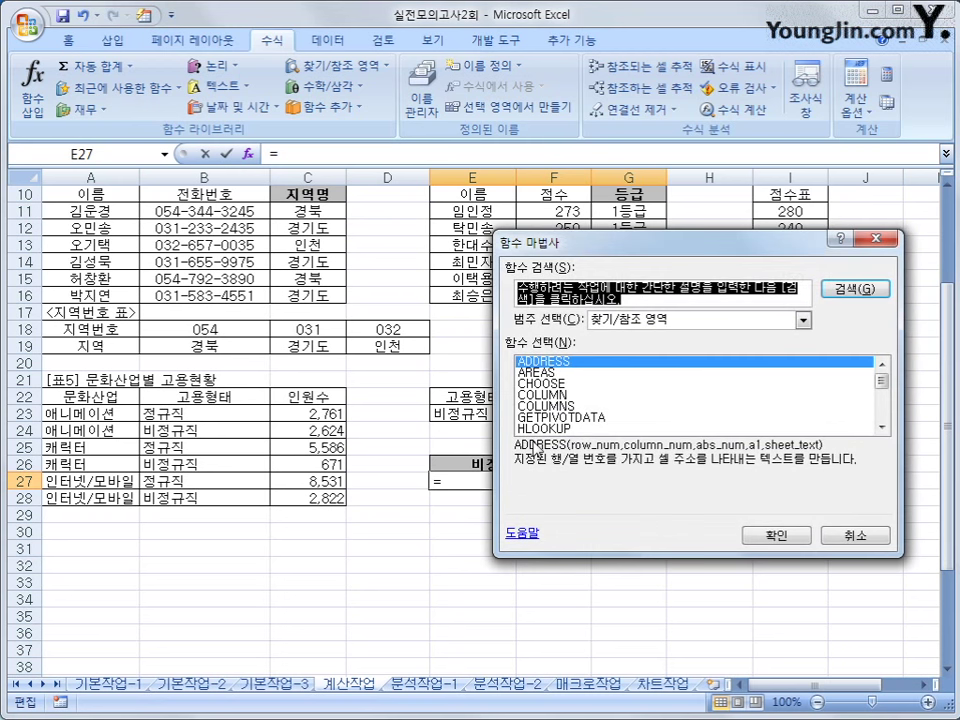
left_click(630, 330)
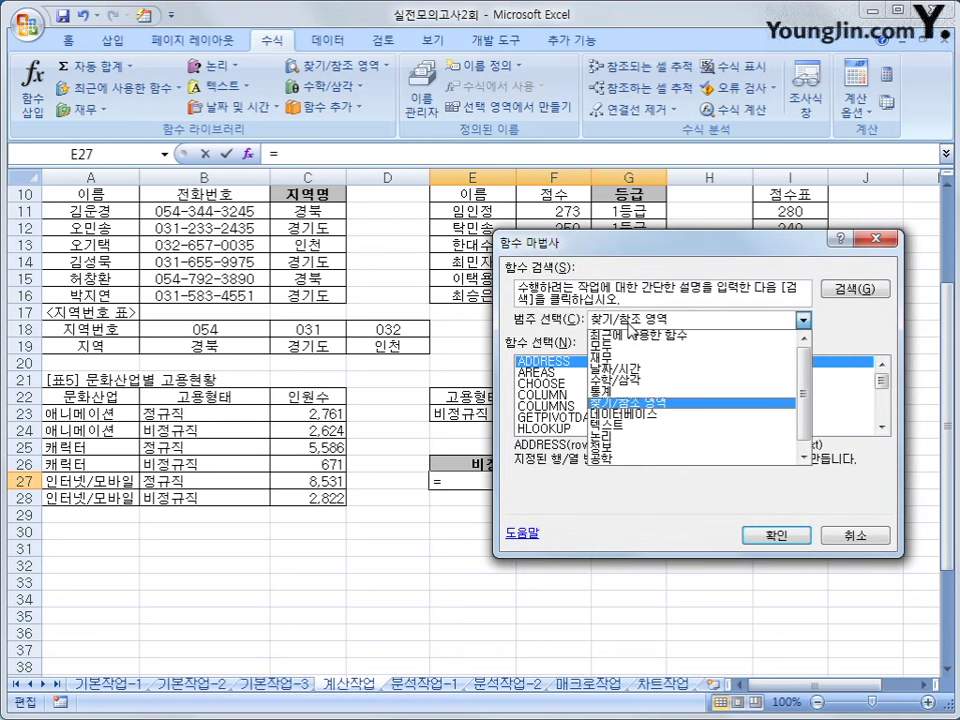
left_click(617, 427)
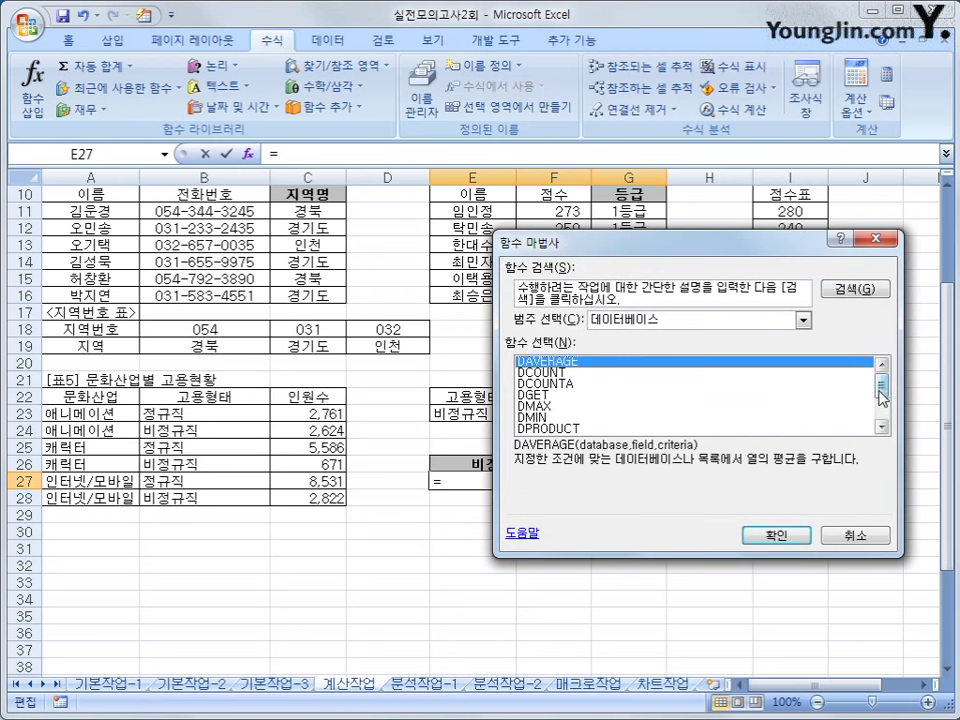
scroll(659, 420, "down", 2)
left_click(656, 406)
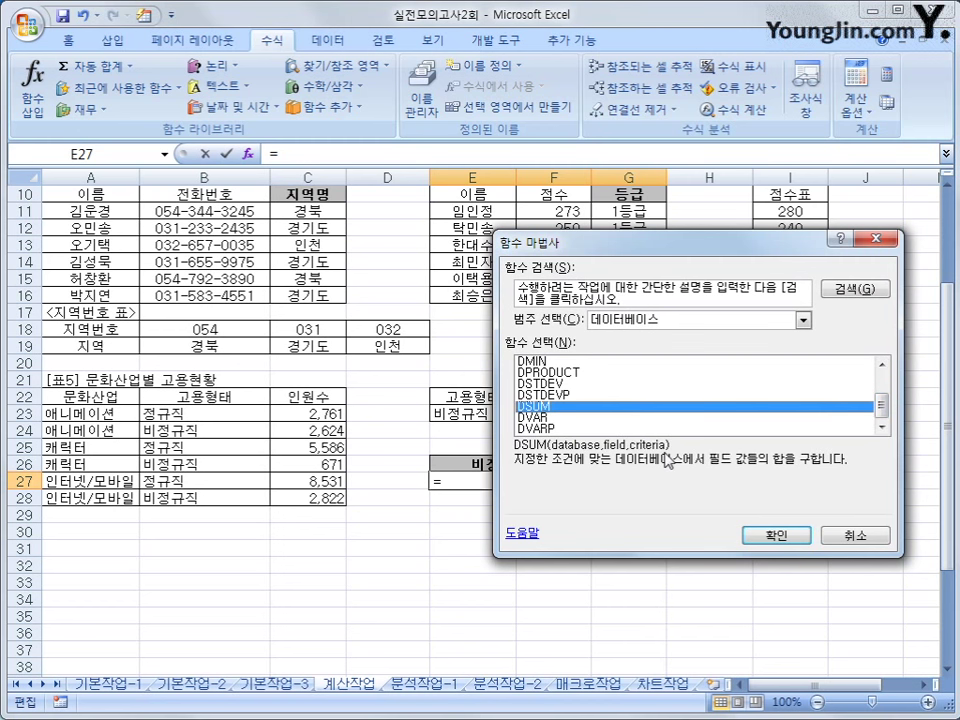
left_click(766, 545)
left_click_drag(422, 456, 793, 268)
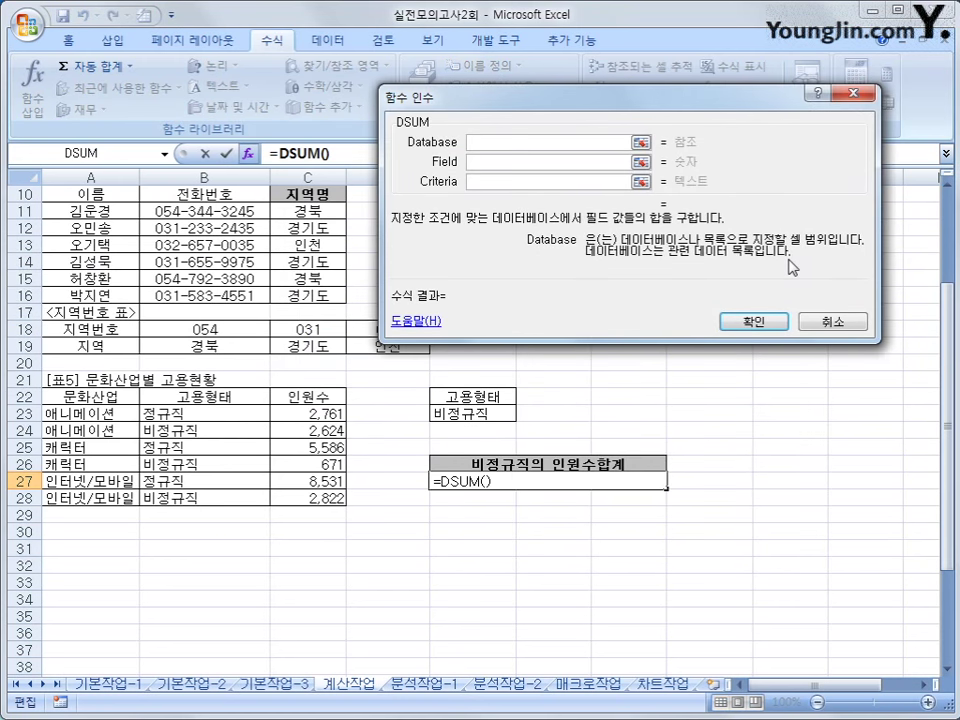
Set the DSUM arguments to database A22:C28, field C22 and criteria E22:E23, and enter the formula in E27.
left_click_drag(90, 396, 281, 497)
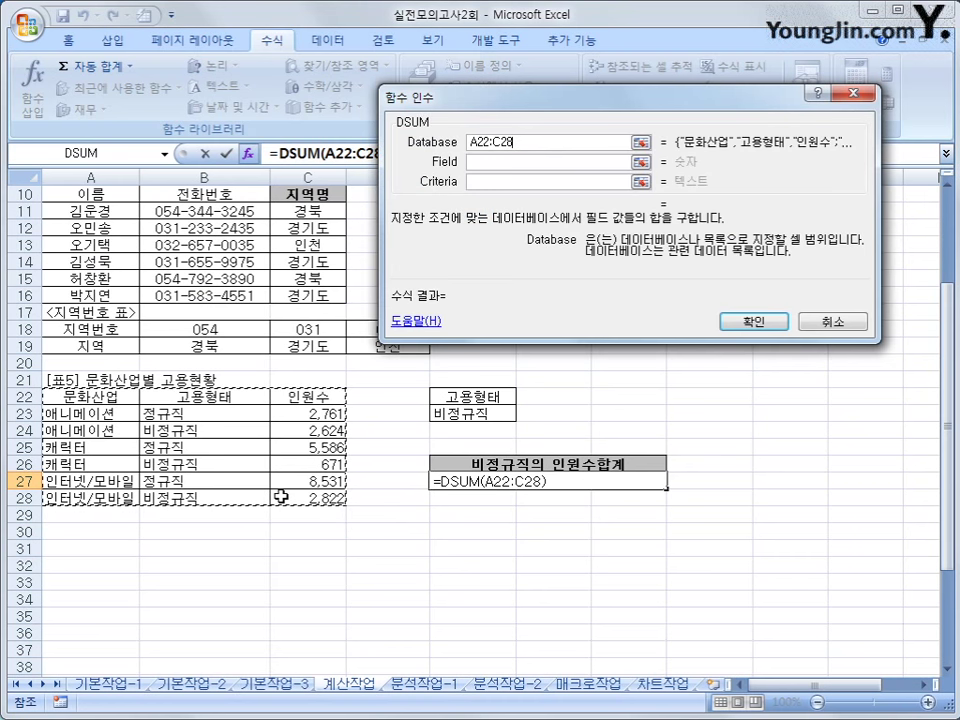
left_click(477, 160)
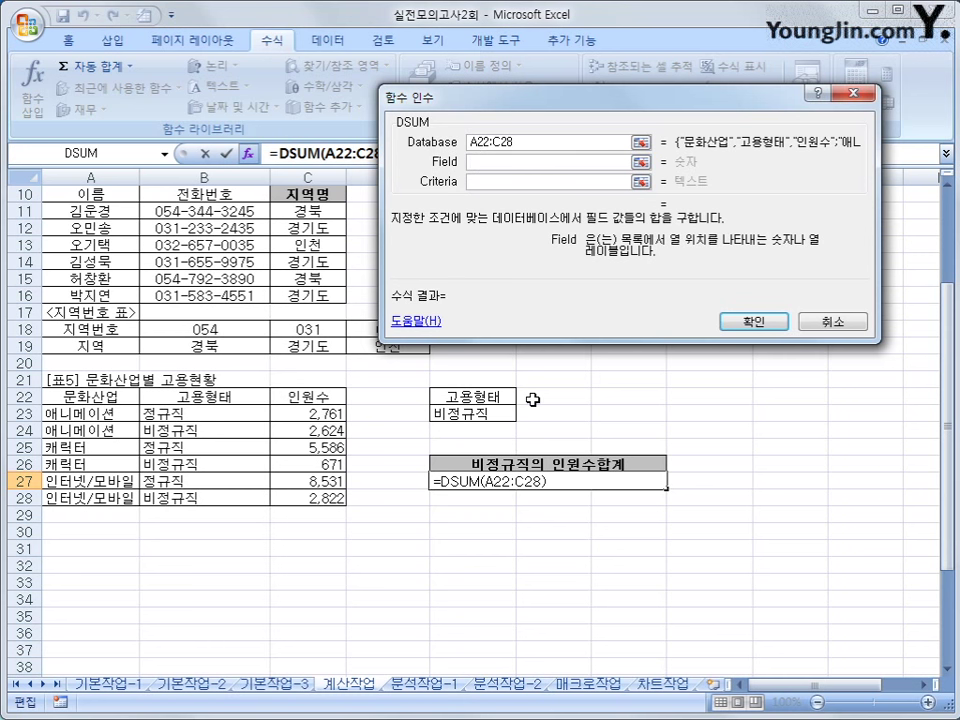
left_click(315, 394)
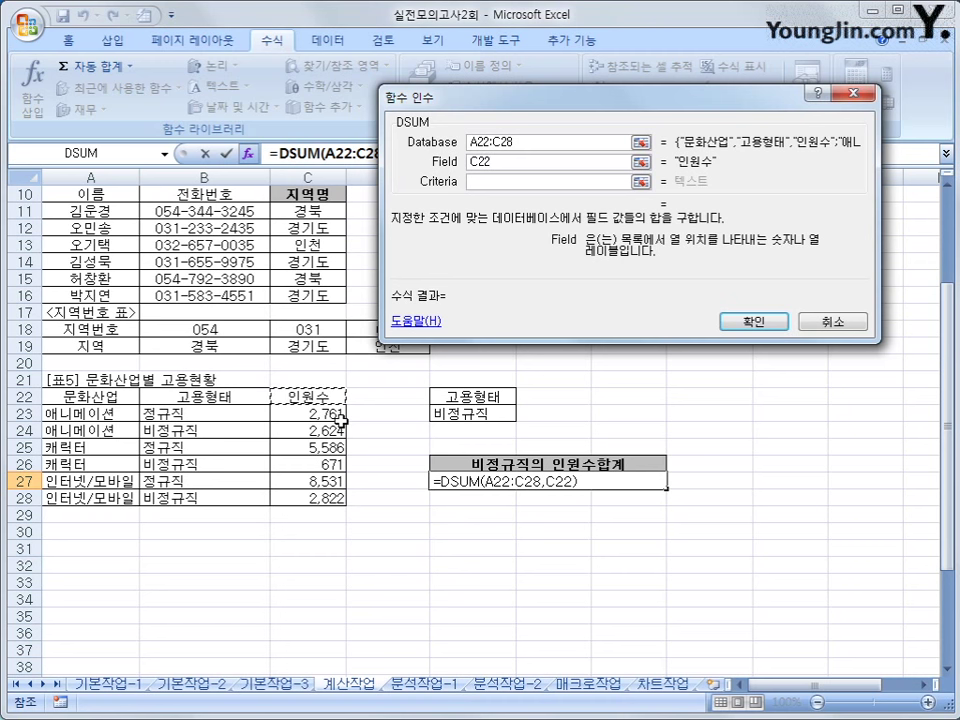
key("Tab")
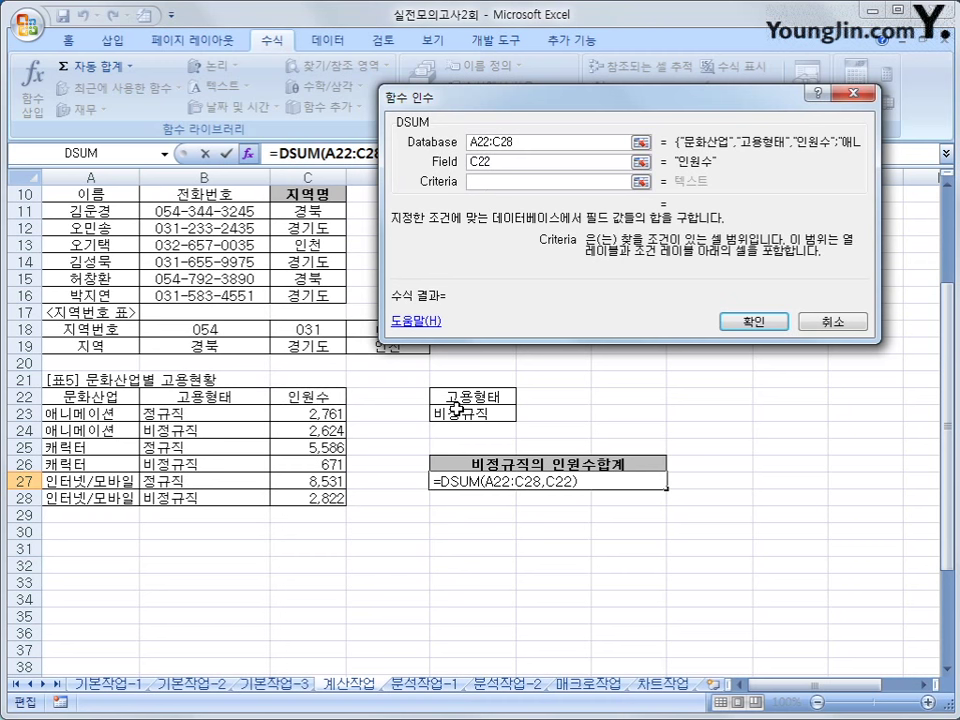
left_click_drag(455, 397, 455, 407)
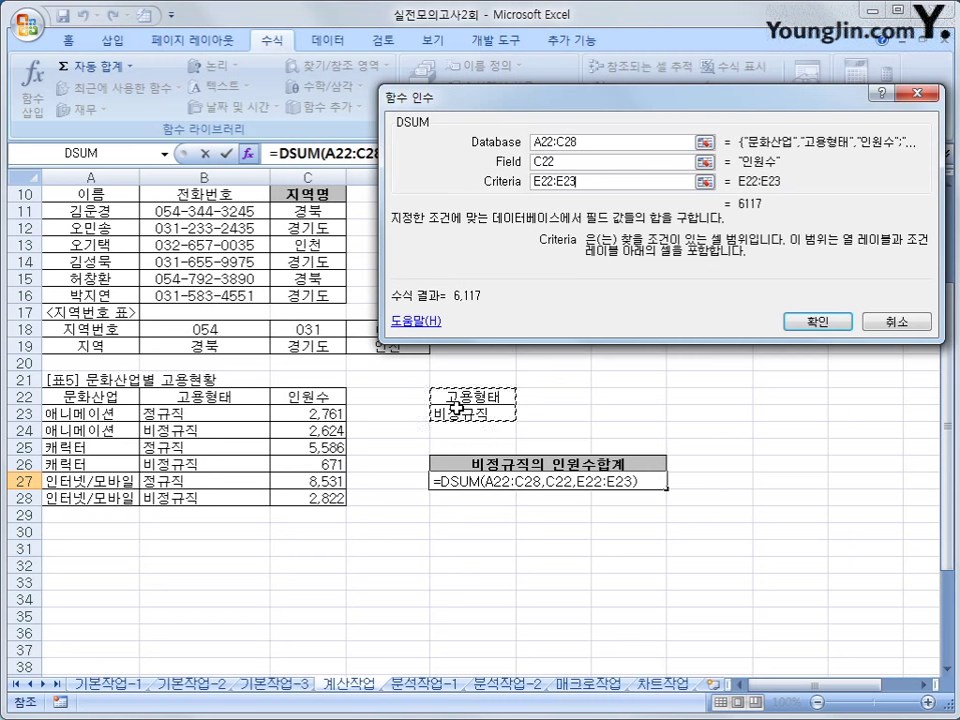
left_click(816, 322)
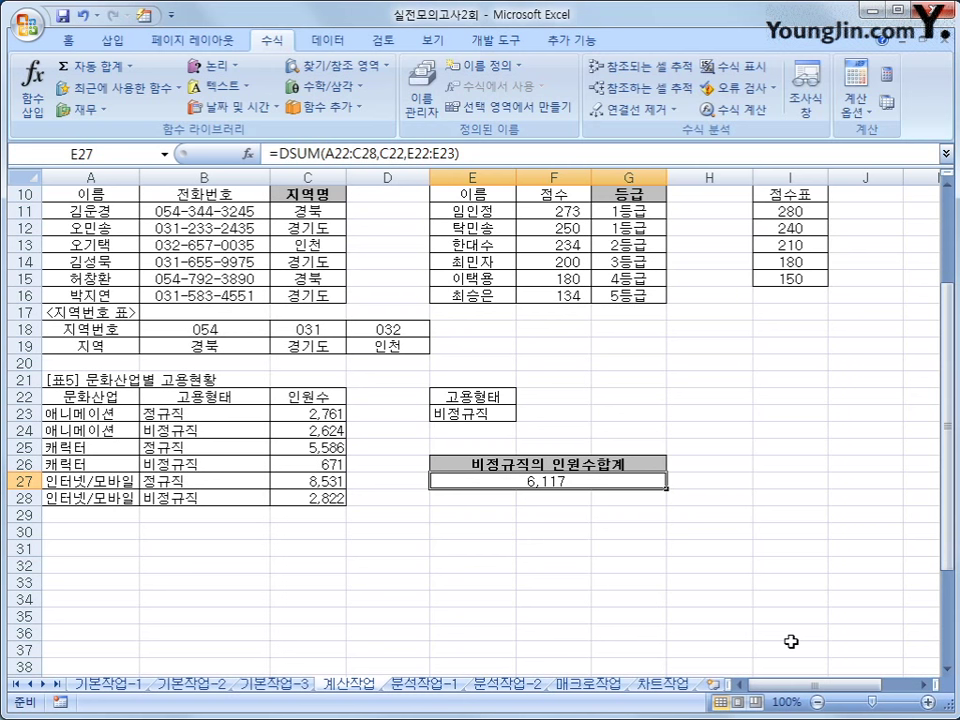
Append &"명" to the DSUM formula in E27.
left_click(468, 154)
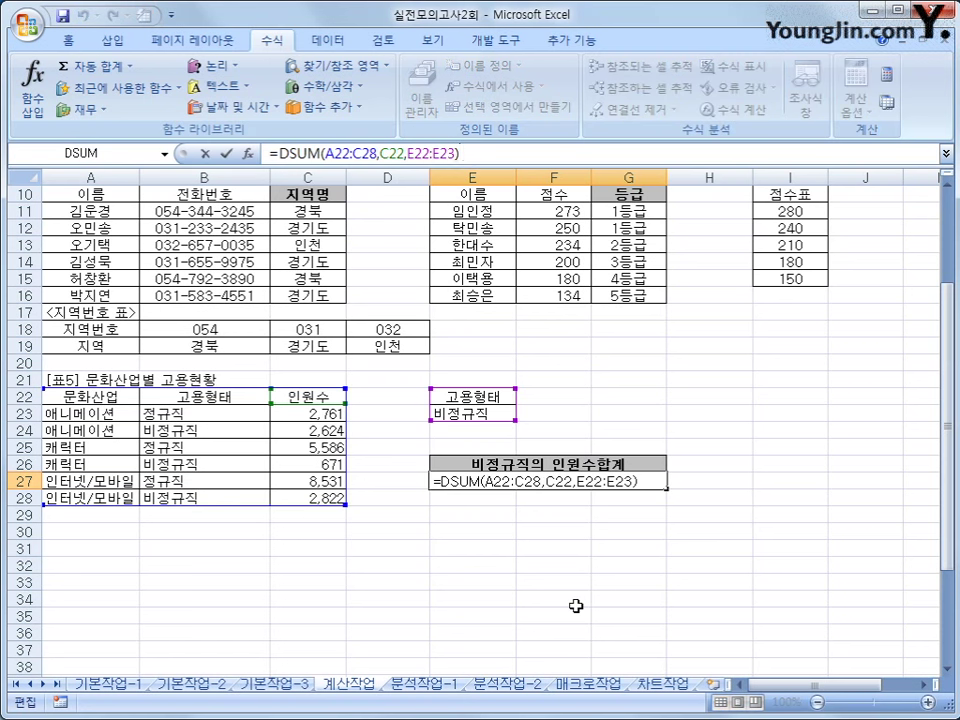
type("&\"명\"au명\"")
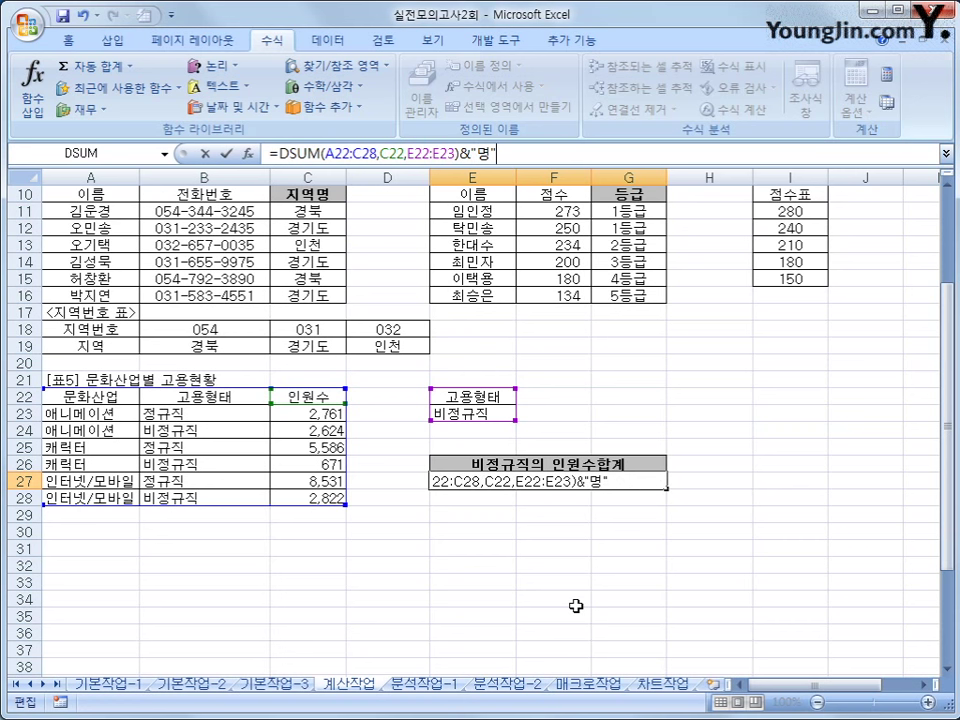
key("Return")
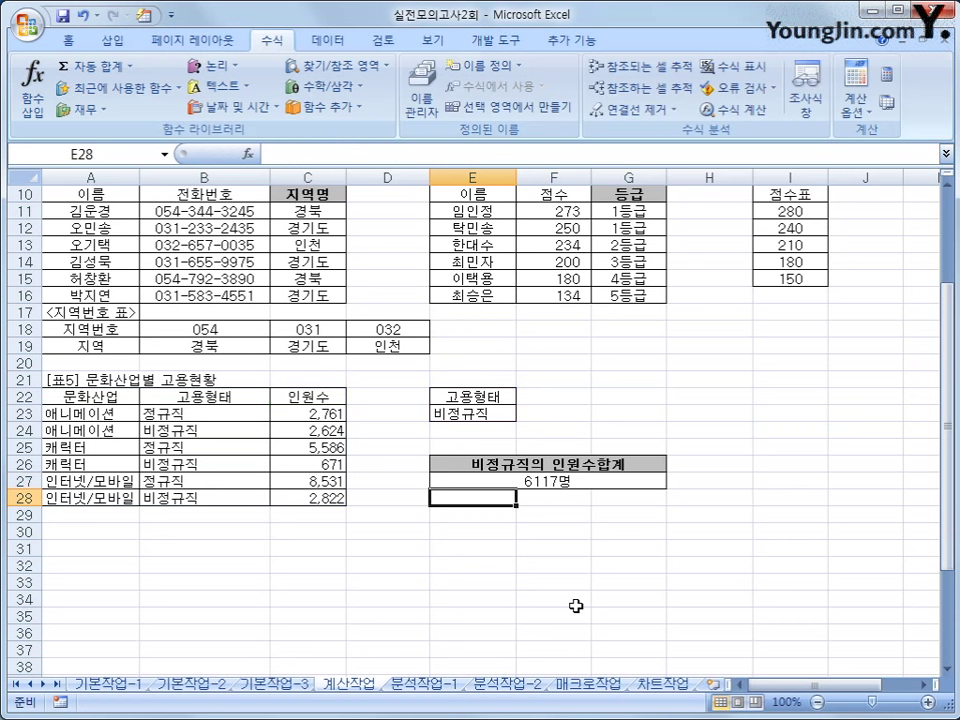
scroll(576, 606, "up", 3)
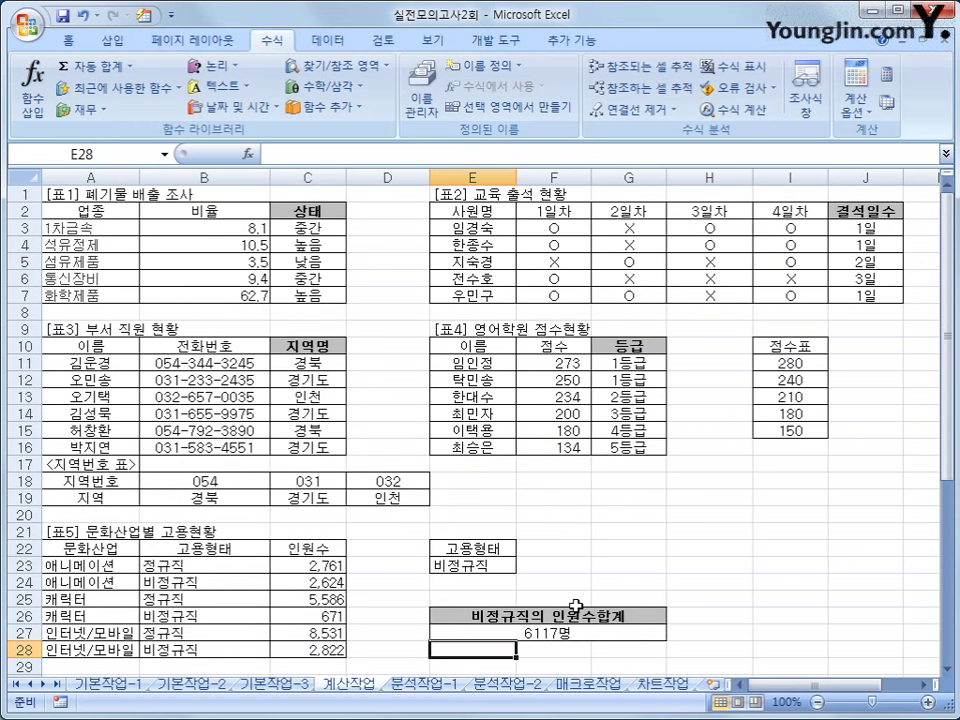